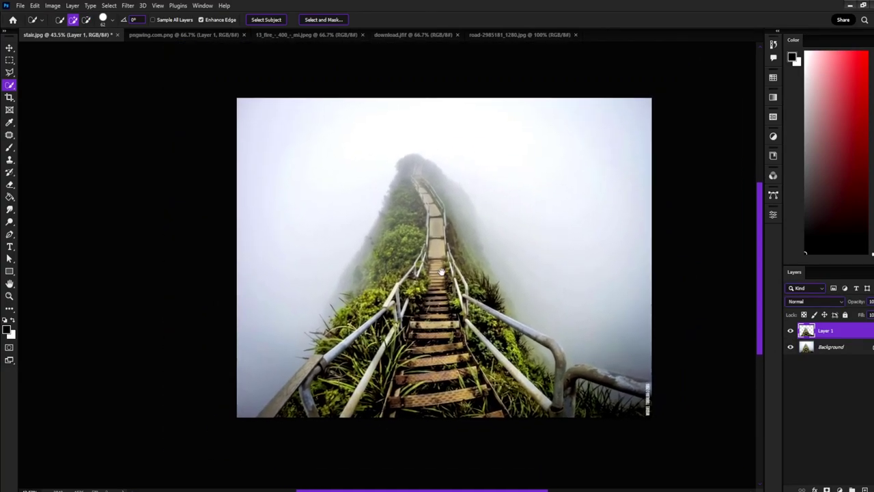
# Scale the pasted burning-forest picture taller and place it right of the stairs
pyautogui.hotkey('ctrl', 'Tab')
pyautogui.click(283, 36)
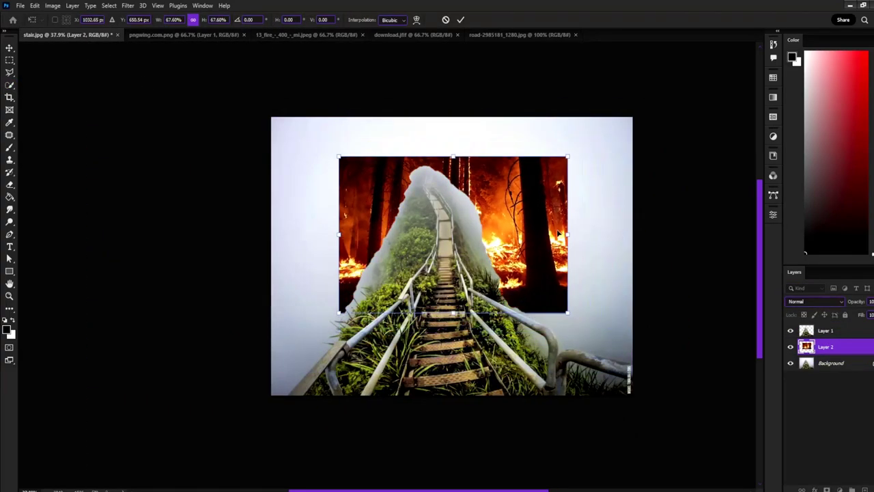
pyautogui.moveTo(600, 240); pyautogui.dragTo(455, 231)
pyautogui.scroll(3, 488, 195)
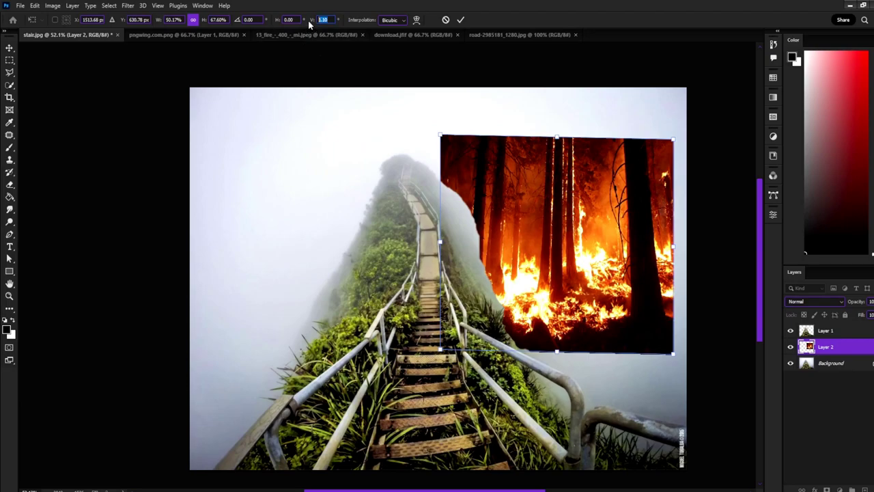
pyautogui.moveTo(558, 351); pyautogui.dragTo(557, 415)
pyautogui.moveTo(589, 239); pyautogui.dragTo(589, 214)
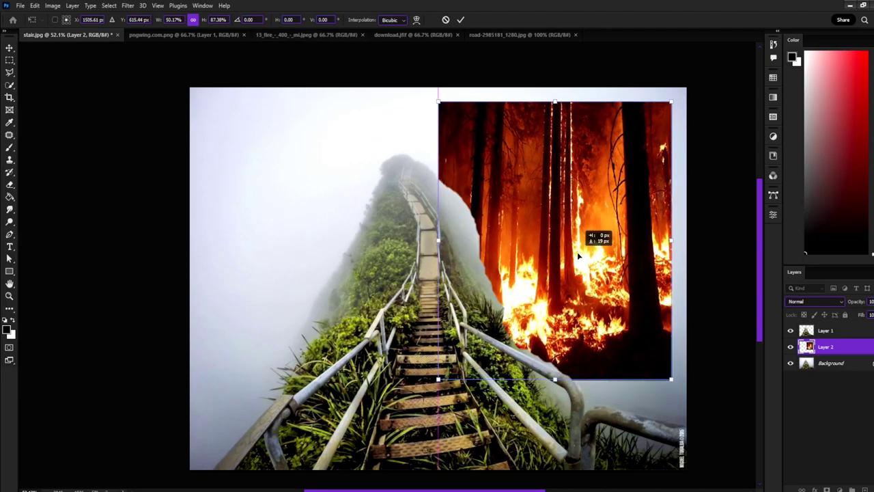
pyautogui.press('Return')
# Switch to the Quick Selection tool and return to the source image tab
pyautogui.press('w')
pyautogui.scroll(-1, 332, 121)
pyautogui.click(321, 35)
# Copy the whole waterfall image and paste it into the stairway composite
pyautogui.hotkey('ctrl', 'Tab')
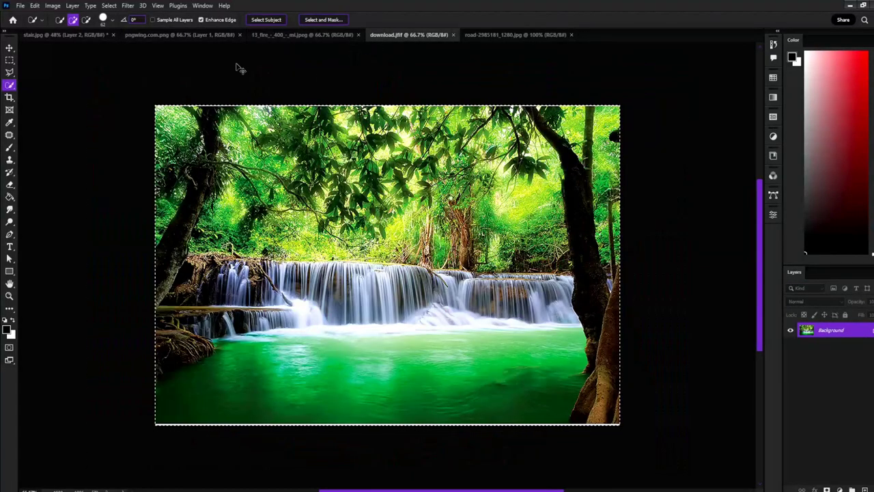
pyautogui.hotkey('ctrl', 'a')
pyautogui.hotkey('ctrl', 'c')
pyautogui.click(65, 35)
pyautogui.hotkey('ctrl', 'v')
# Resize the waterfall picture narrower and taller and place it left of the stairs
pyautogui.hotkey('ctrl', 't')
pyautogui.moveTo(569, 296)
pyautogui.mouseDown()
pyautogui.moveTo(542, 248)
pyautogui.moveTo(385, 218)
pyautogui.mouseUp()
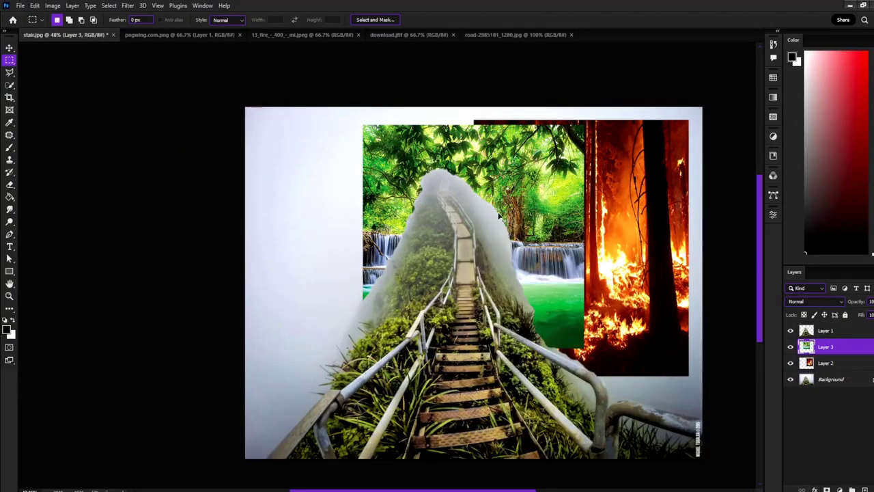
pyautogui.moveTo(466, 237); pyautogui.dragTo(442, 230)
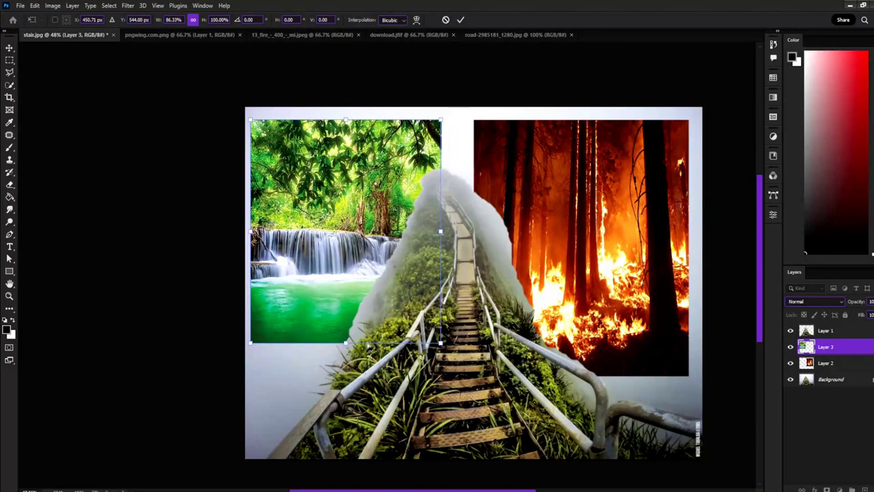
pyautogui.moveTo(344, 345); pyautogui.dragTo(341, 397)
pyautogui.press('Return')
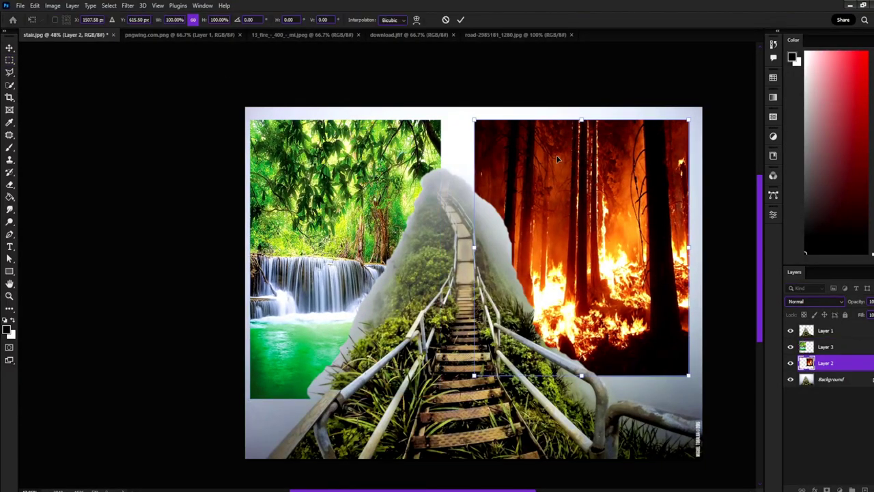
pyautogui.hotkey('ctrl', 't')
pyautogui.press('Return')
pyautogui.press('m')
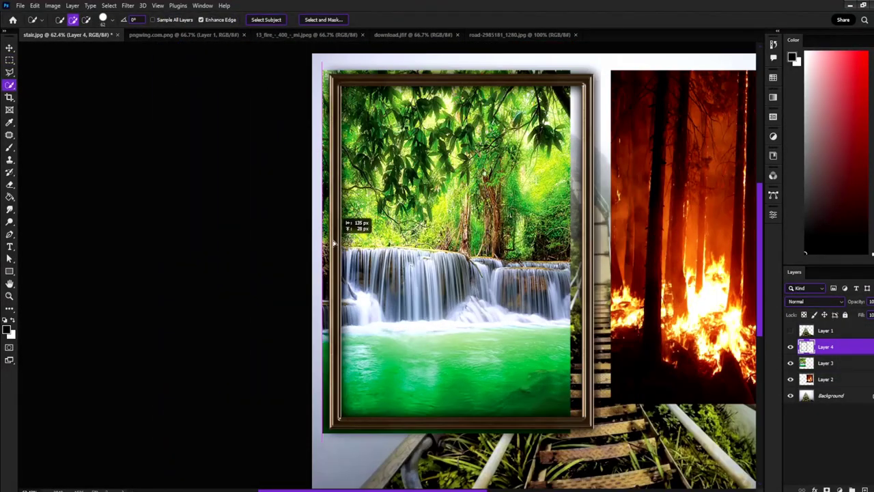
# Nudge the framed waterfall up-left and marquee-select the frame's interior for masking
pyautogui.moveTo(335, 242); pyautogui.dragTo(325, 234)
pyautogui.press('m')
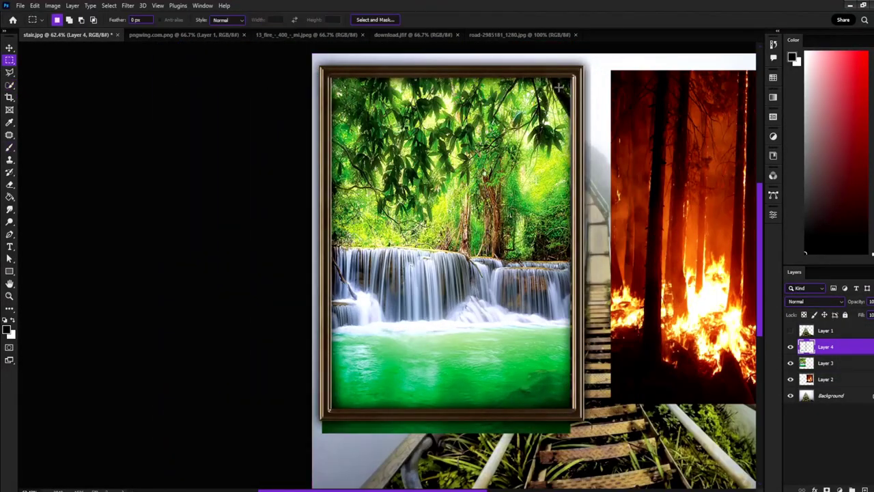
pyautogui.moveTo(352, 395); pyautogui.dragTo(332, 408)
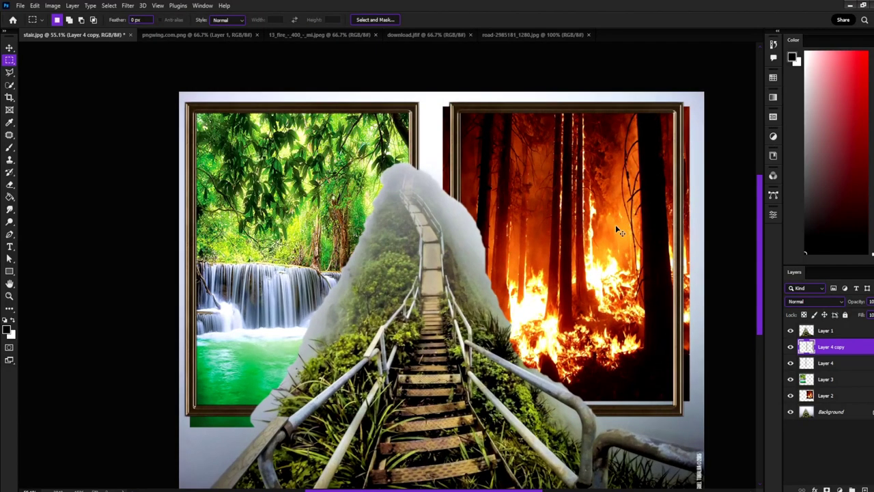
pyautogui.rightClick(569, 262)
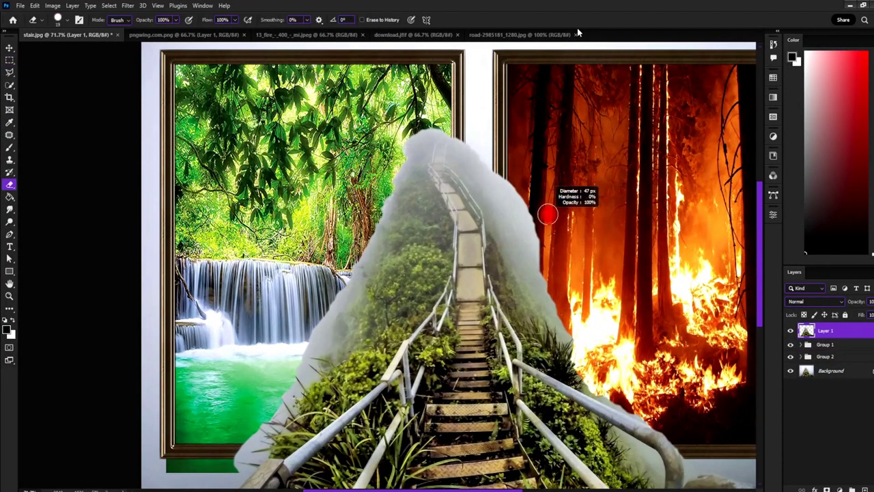
pyautogui.press('b')
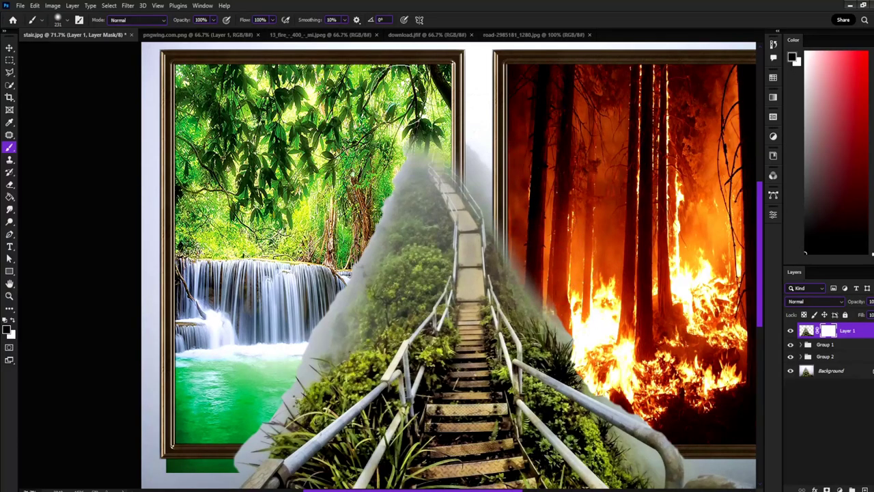
# Paint white over the Background layer's fog to brighten it
pyautogui.scroll(-3, 242, 408)
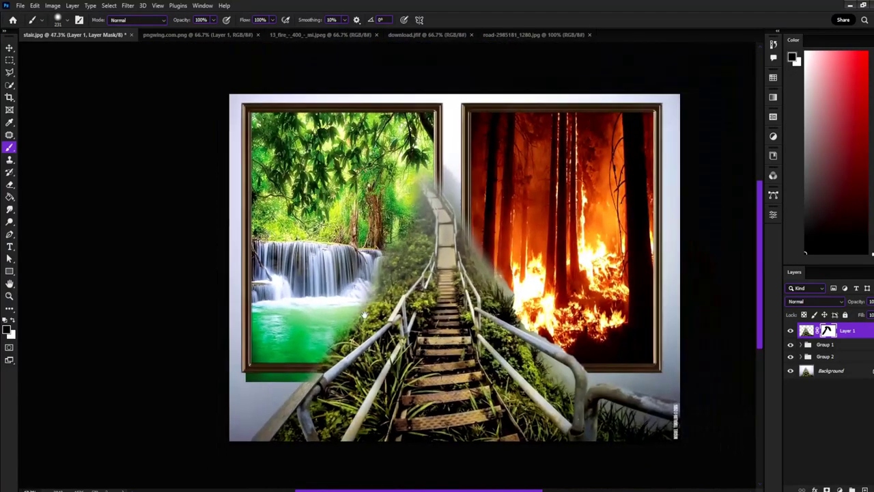
pyautogui.scroll(3, 242, 409)
pyautogui.scroll(2, 243, 409)
pyautogui.keyDown('alt'); pyautogui.click(790, 370); pyautogui.keyUp('alt')
pyautogui.click(831, 371)
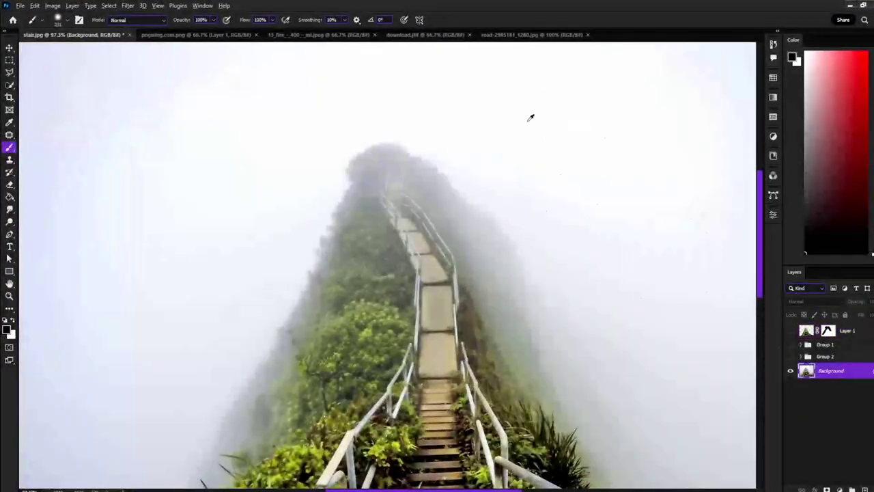
pyautogui.press('x')
pyautogui.moveTo(580, 226); pyautogui.dragTo(581, 321)
pyautogui.moveTo(383, 137); pyautogui.dragTo(273, 307)
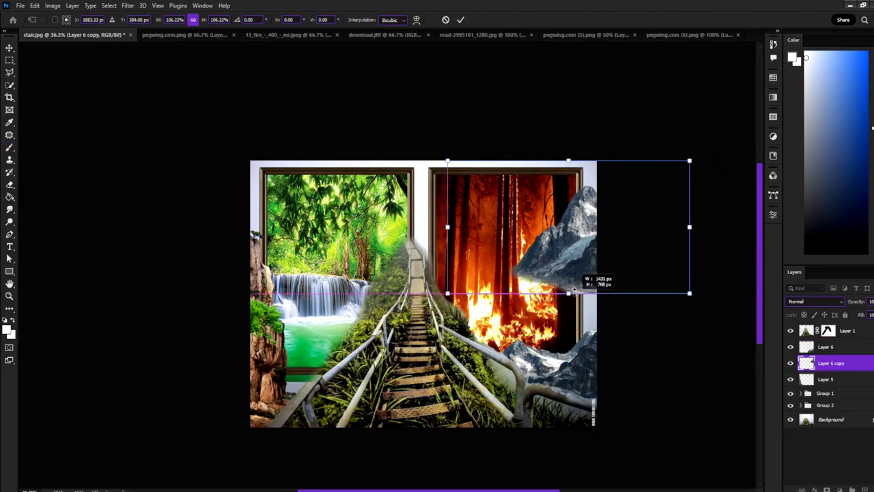
# Shrink the mountain copy down-right and merge it into its layer
pyautogui.moveTo(574, 290); pyautogui.dragTo(631, 360)
pyautogui.press('Return')
pyautogui.hotkey('ctrl', 'e')
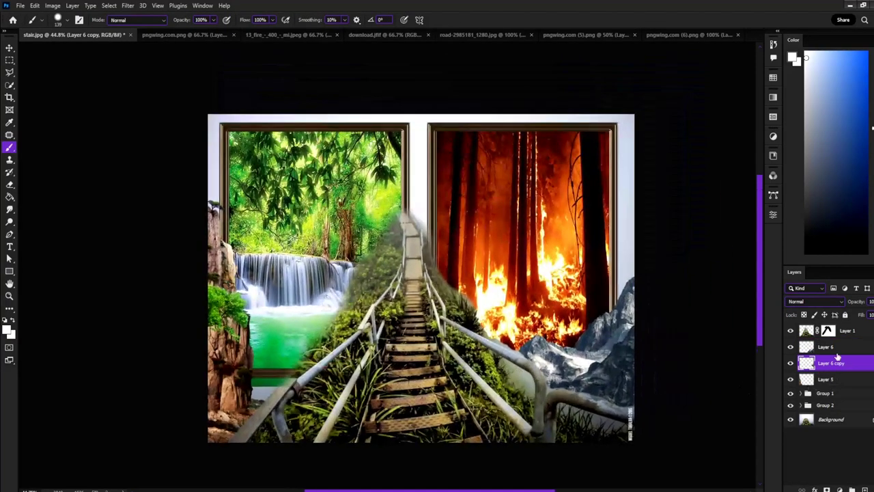
pyautogui.press('b')
pyautogui.scroll(3, 581, 322)
# Add clipped Color Balance (yellow–blue shift) and Hue/Saturation adjustments to the mountains
pyautogui.click(838, 489)
pyautogui.click(807, 337)
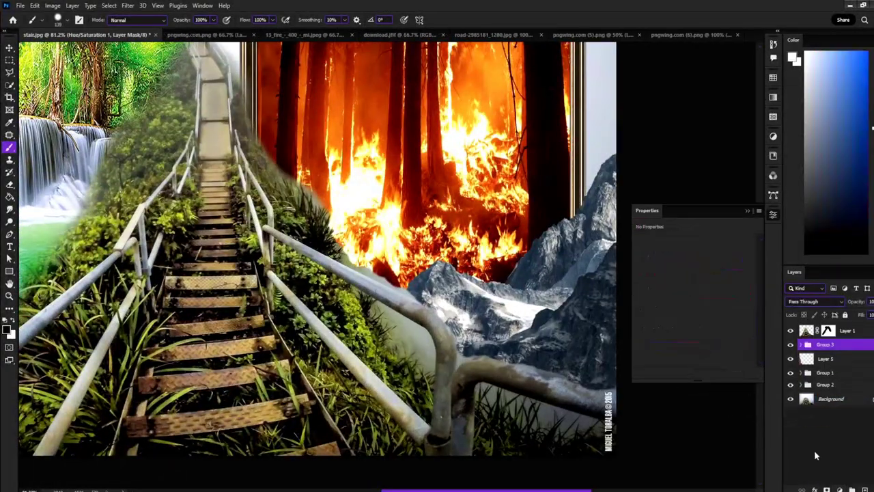
pyautogui.moveTo(682, 294); pyautogui.dragTo(673, 296)
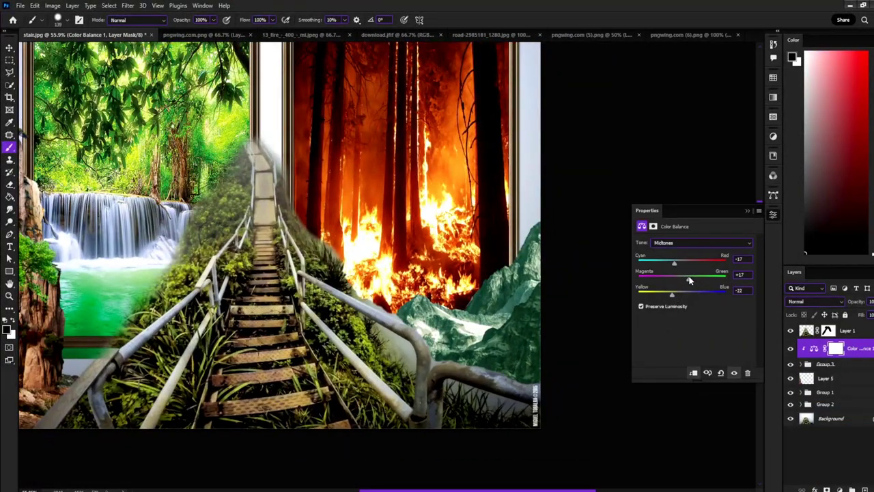
pyautogui.hotkey('ctrl', '-')
pyautogui.click(838, 489)
pyautogui.click(839, 402)
pyautogui.hotkey('ctrl', '-')
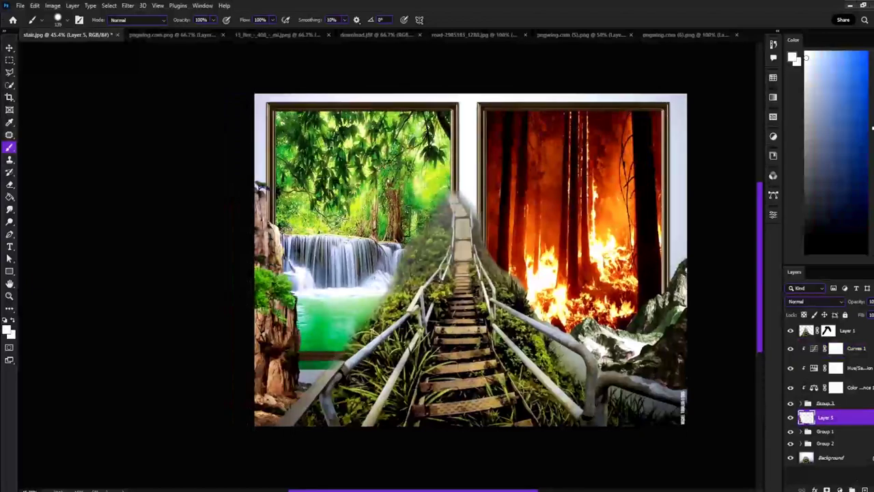
# Add a second Color Balance pushing the cliff toward blue, plus a Curves adjustment
pyautogui.click(839, 489)
pyautogui.click(827, 403)
pyautogui.moveTo(681, 294); pyautogui.dragTo(688, 294)
pyautogui.click(840, 489)
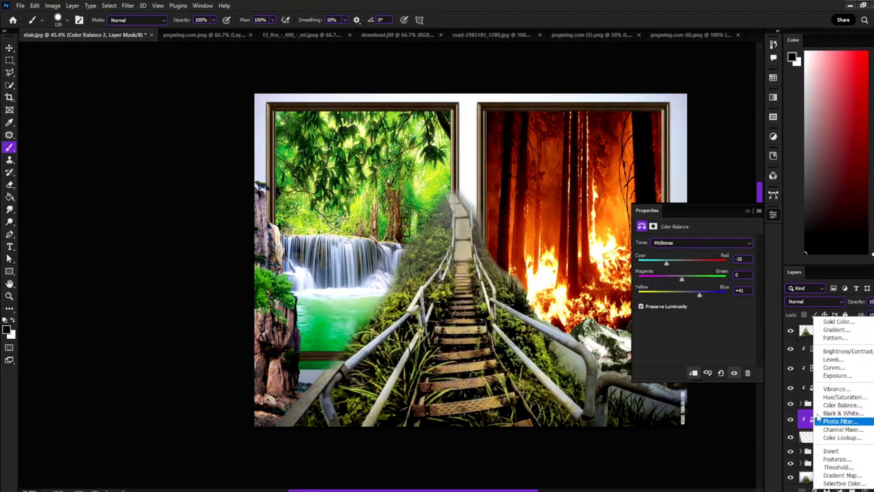
pyautogui.click(830, 376)
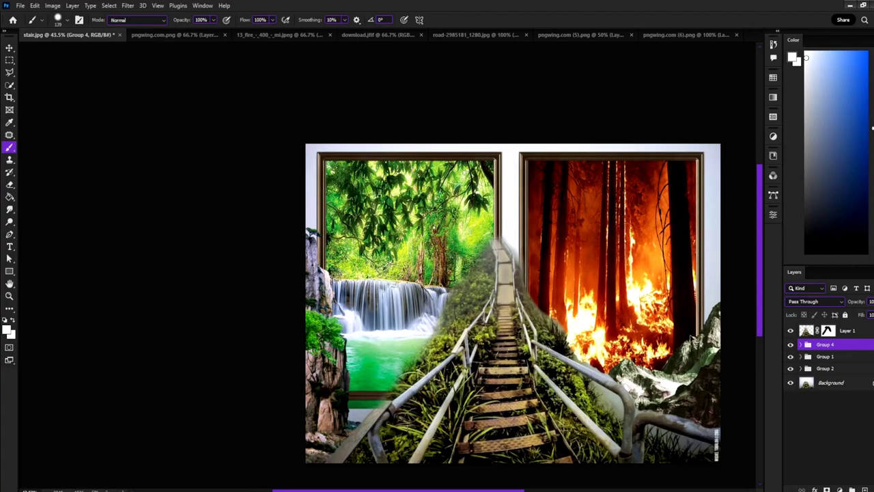
# Shrink and skew the fire frame, shifting it left
pyautogui.moveTo(709, 399)
pyautogui.mouseDown()
pyautogui.moveTo(696, 342)
pyautogui.moveTo(707, 367)
pyautogui.moveTo(691, 362)
pyautogui.mouseUp()
pyautogui.rightClick(691, 208)
pyautogui.click(732, 250)
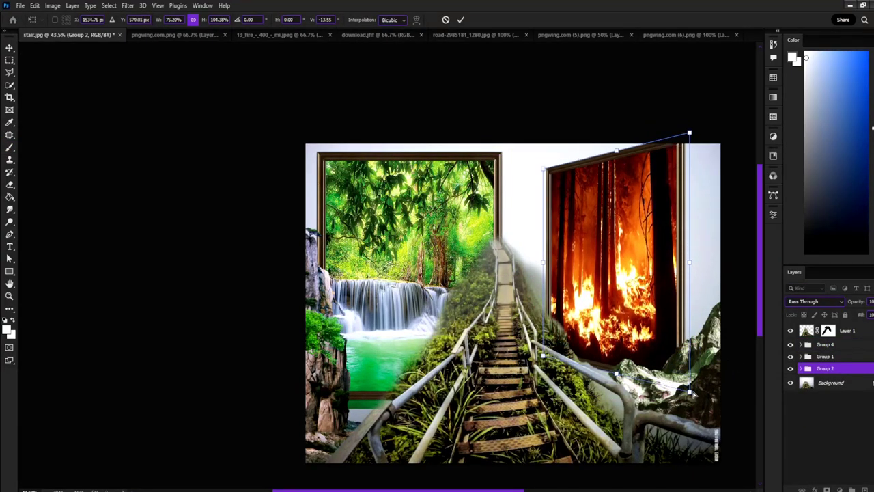
pyautogui.moveTo(673, 327); pyautogui.dragTo(654, 327)
pyautogui.press('Return')
# Shrink and slant the waterfall frame into perspective, widening its left edge
pyautogui.click(825, 356)
pyautogui.hotkey('ctrl', 't')
pyautogui.rightClick(427, 224)
pyautogui.click(478, 260)
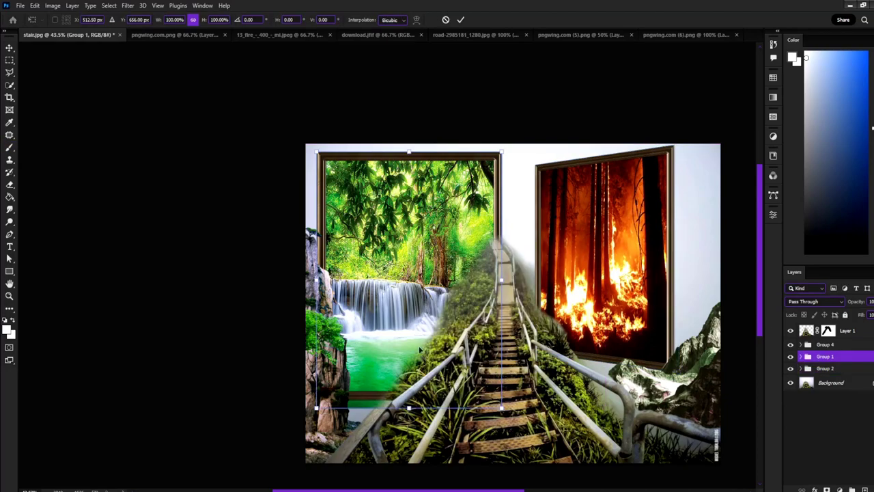
pyautogui.moveTo(317, 407); pyautogui.dragTo(343, 378)
pyautogui.moveTo(341, 151); pyautogui.dragTo(342, 116)
pyautogui.rightClick(433, 94)
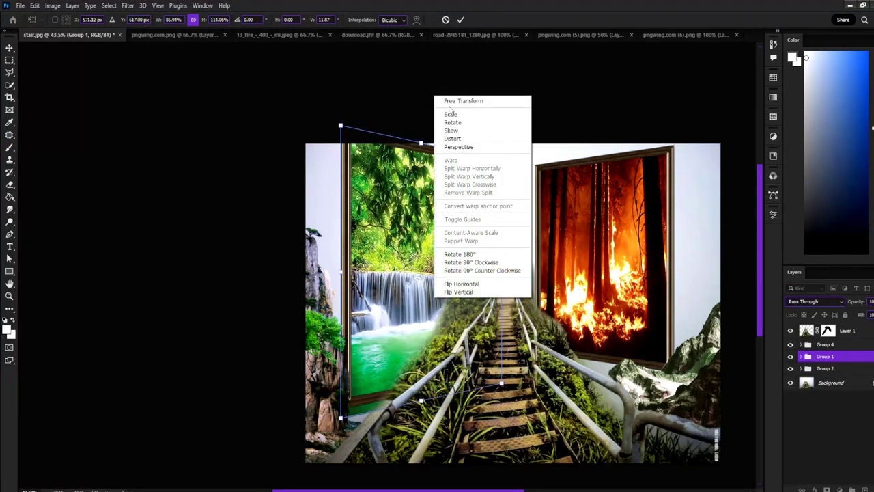
pyautogui.click(451, 144)
pyautogui.moveTo(370, 273); pyautogui.dragTo(353, 273)
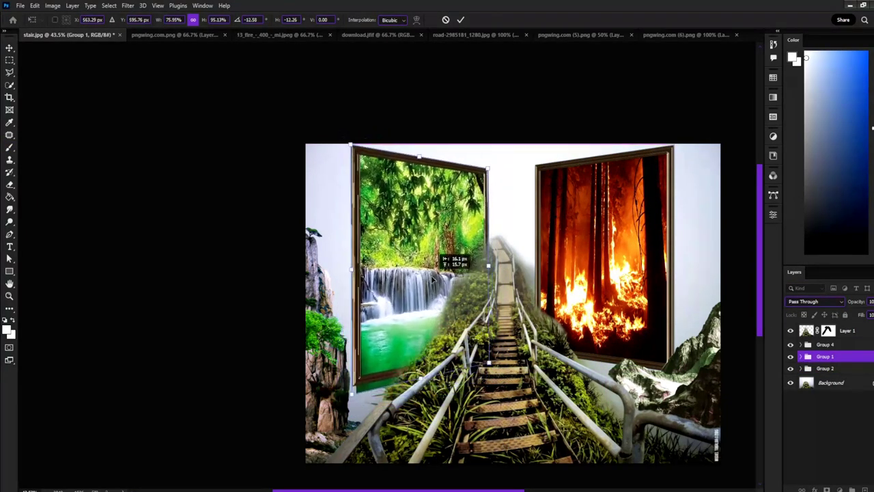
pyautogui.press('Return')
# Select both frame groups together and save the composite as stair.psd
pyautogui.keyDown('shift'); pyautogui.click(853, 369); pyautogui.keyUp('shift')
pyautogui.hotkey('ctrl', 't')
pyautogui.press('Return')
pyautogui.hotkey('ctrl', 's')
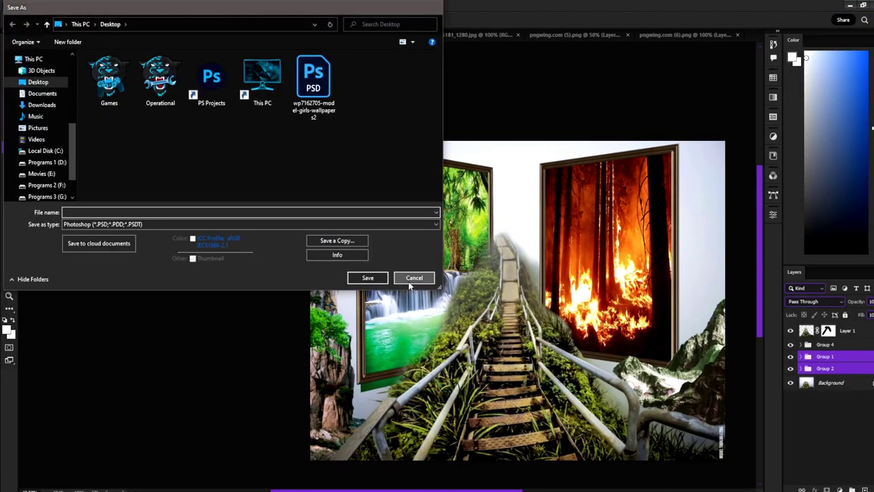
pyautogui.press('Return')
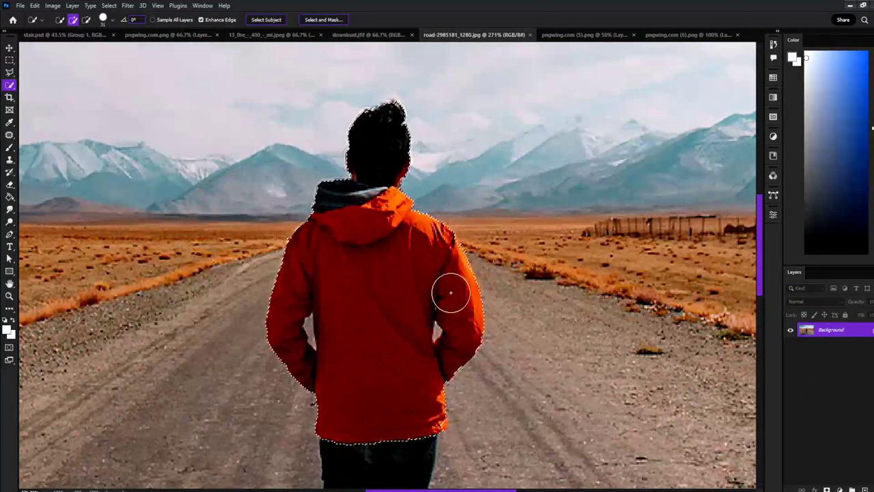
# Extend the walker selection to cover the jeans, heel, ankle and lower shoe
pyautogui.scroll(-2, 451, 293)
pyautogui.moveTo(366, 201); pyautogui.dragTo(400, 332)
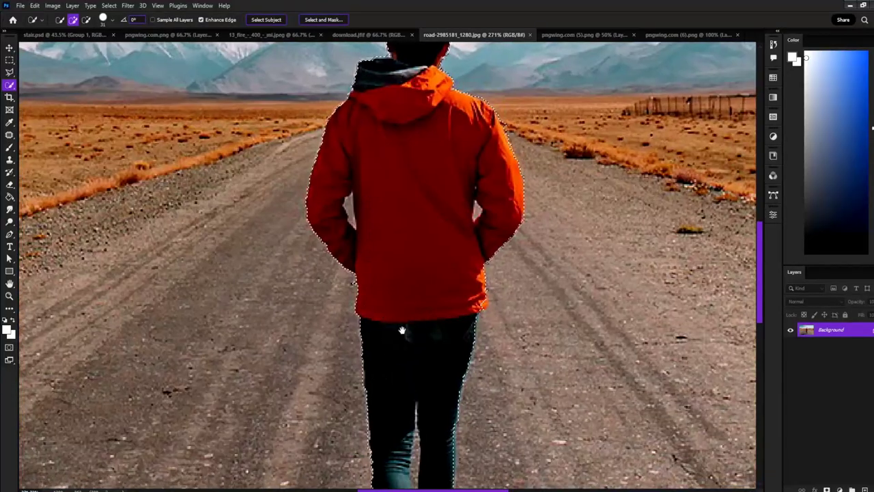
pyautogui.scroll(4, 400, 332)
pyautogui.moveTo(455, 314); pyautogui.dragTo(430, 281)
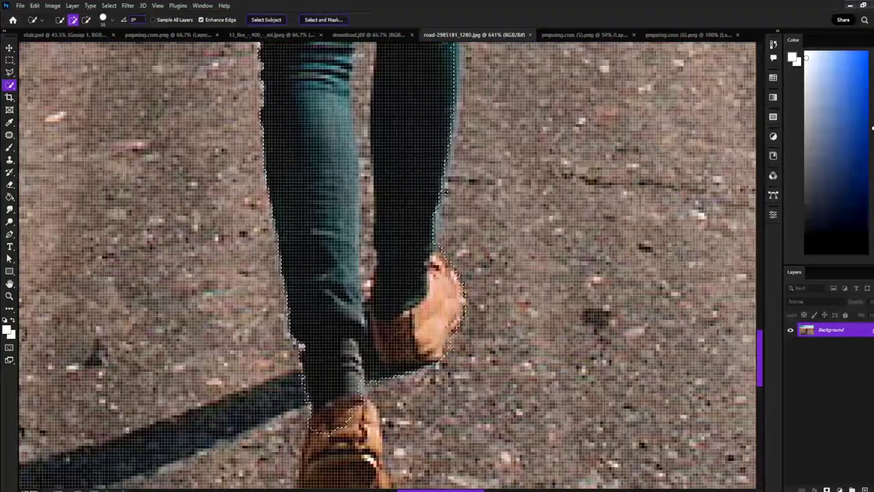
pyautogui.moveTo(342, 437); pyautogui.dragTo(393, 303)
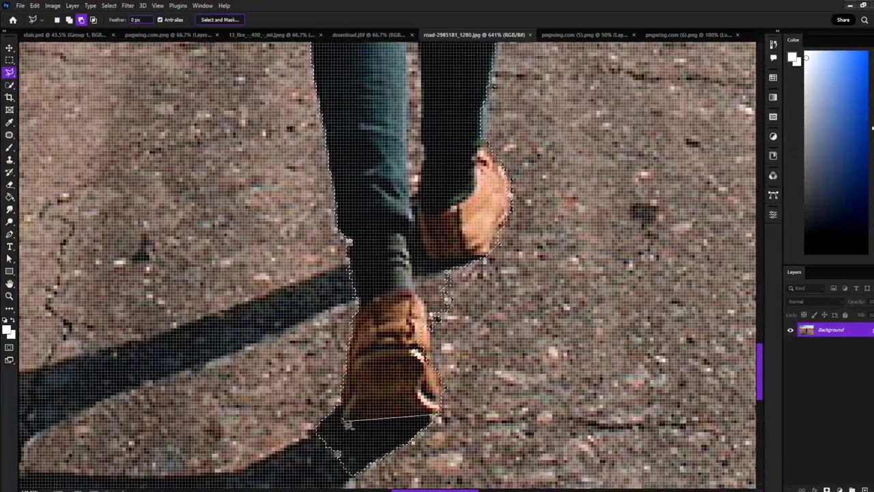
pyautogui.scroll(-2, 514, 403)
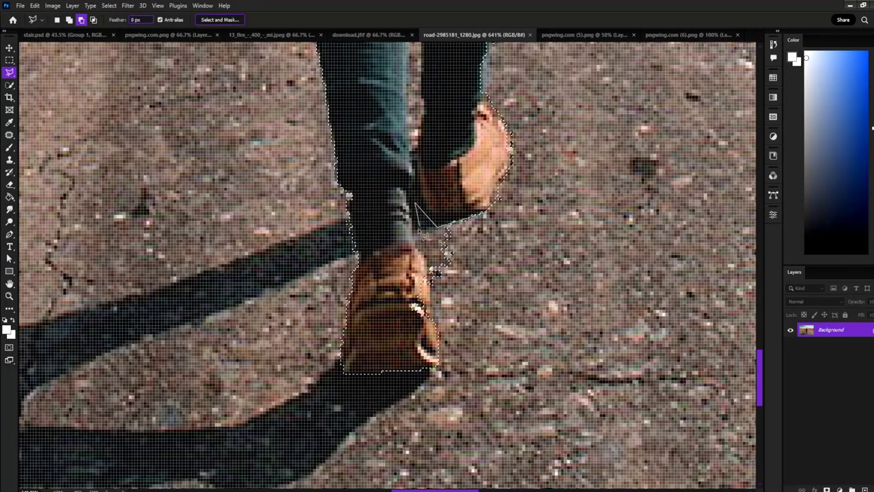
pyautogui.scroll(-10, 408, 265)
pyautogui.scroll(5, 440, 117)
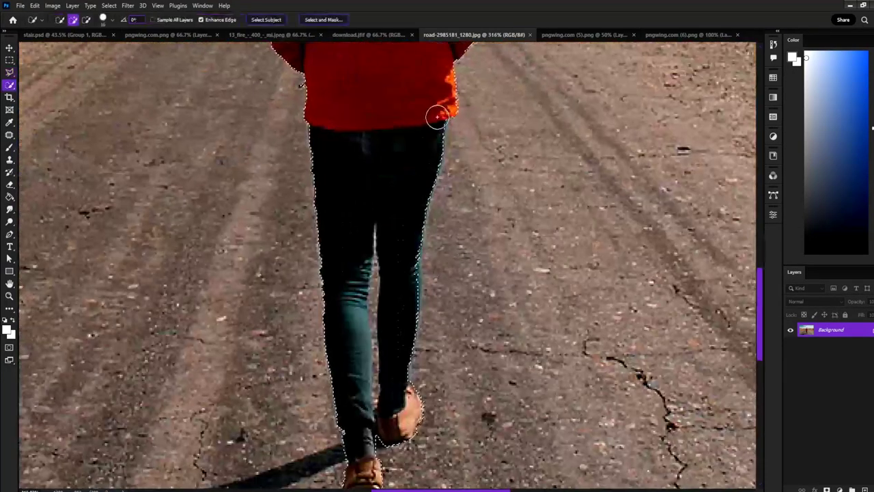
pyautogui.scroll(4, 461, 109)
pyautogui.scroll(-5, 445, 165)
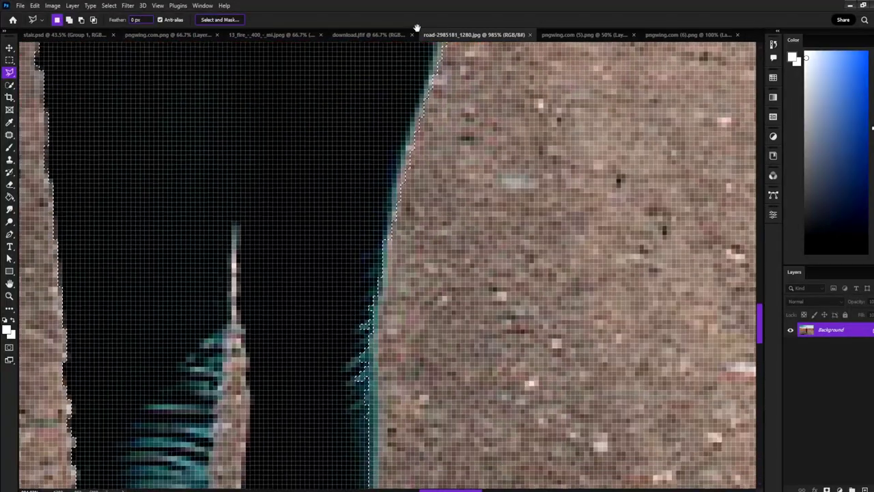
pyautogui.scroll(-5, 382, 150)
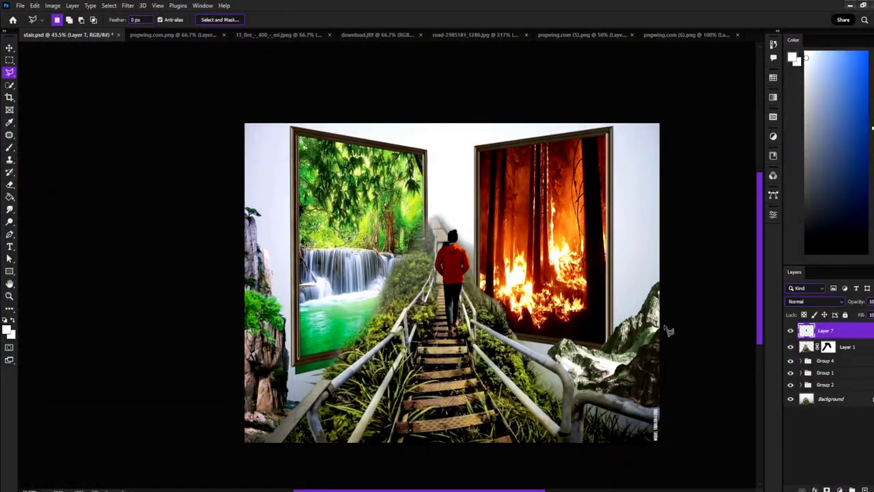
# Add a Color Balance for the walker, shifting midtones +68 green and +42 blue
pyautogui.scroll(2, 443, 300)
pyautogui.scroll(3, 437, 375)
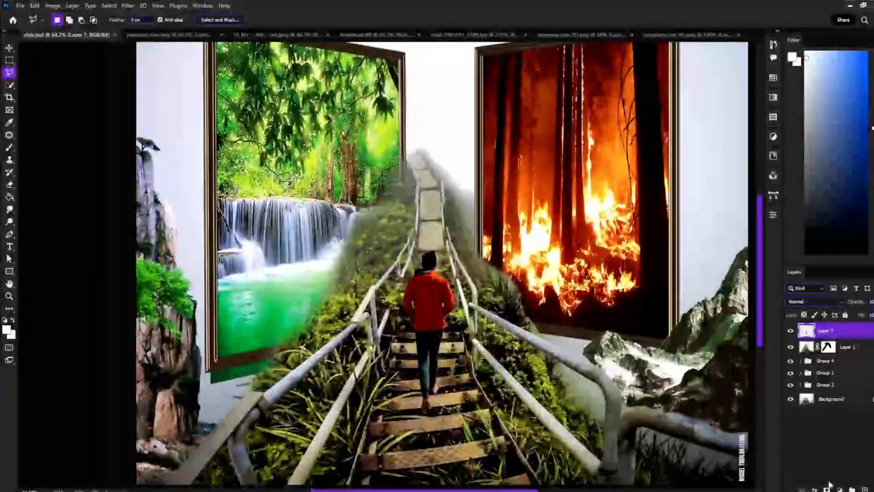
pyautogui.click(840, 490)
pyautogui.click(839, 400)
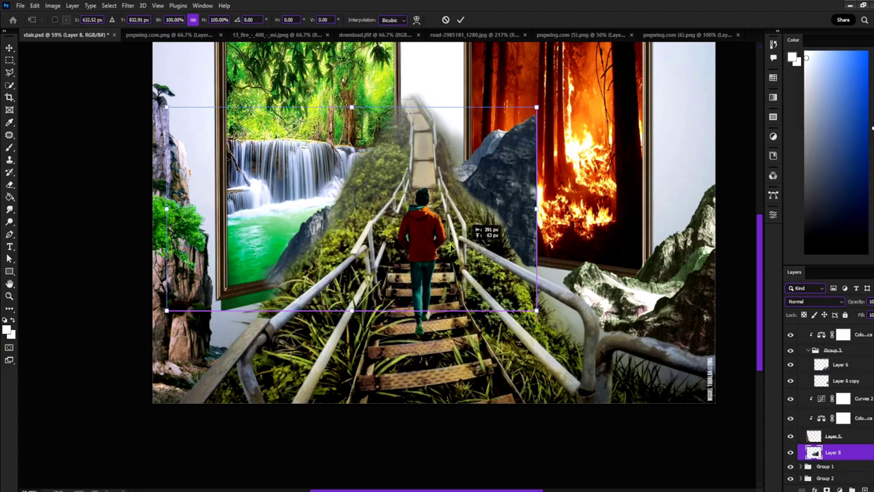
# Flip the mountain copy horizontally and launch the Camera Raw Filter on it
pyautogui.rightClick(311, 238)
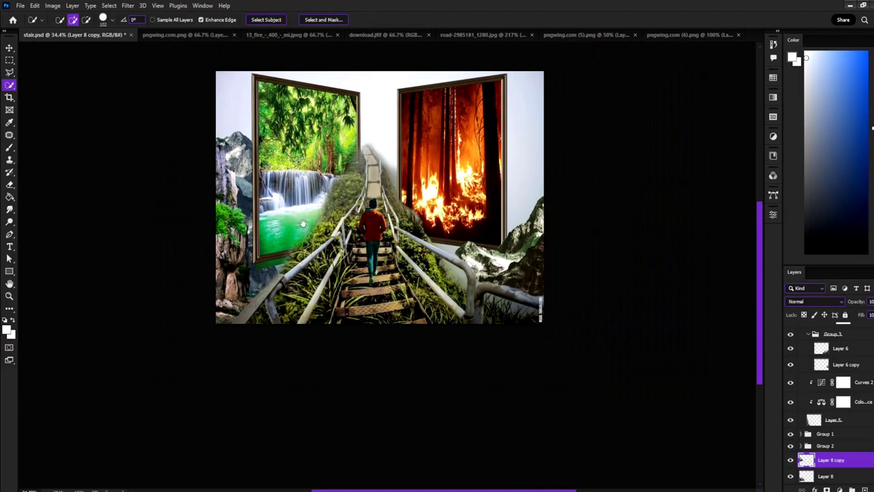
pyautogui.rightClick(240, 184)
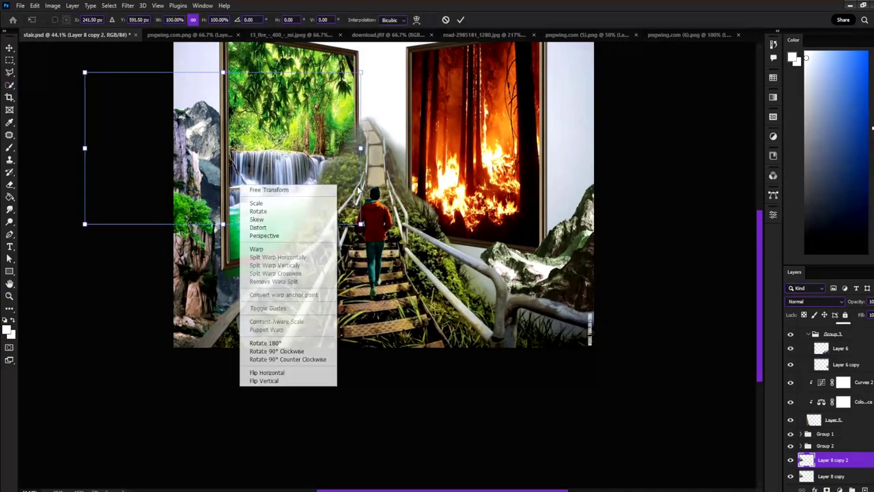
pyautogui.click(267, 373)
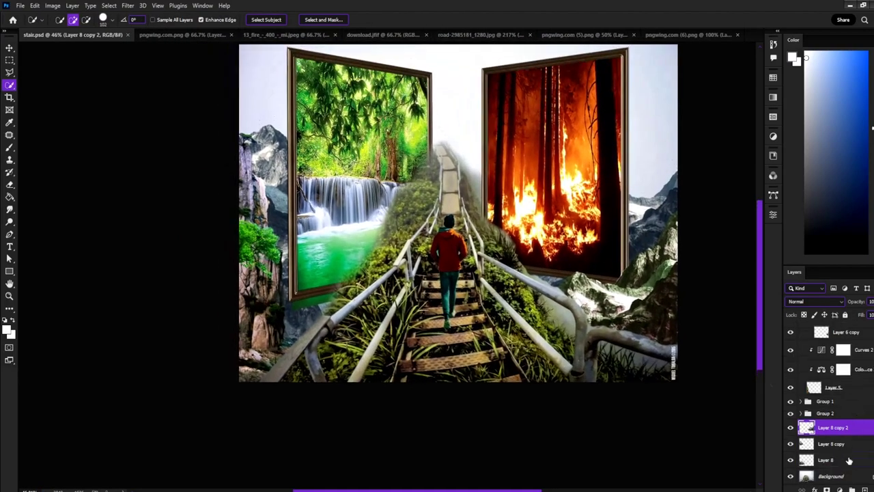
pyautogui.click(127, 6)
pyautogui.click(136, 75)
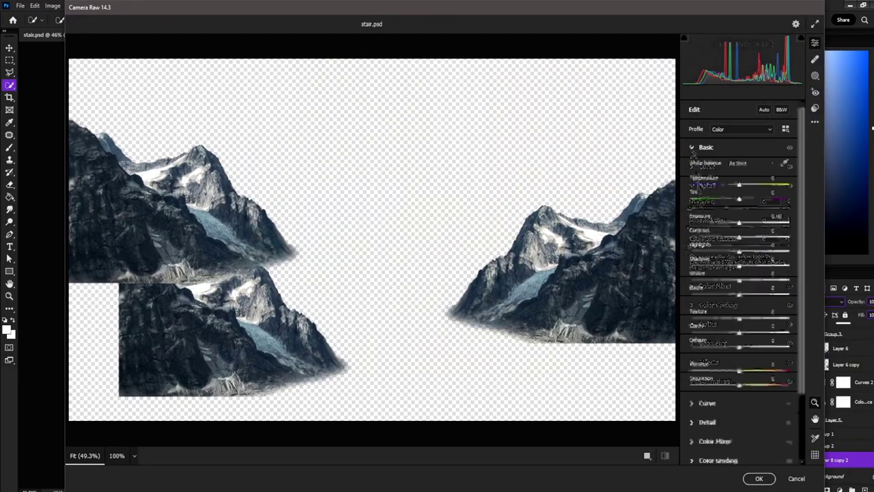
# Show Camera Raw's Color Mixer hue controls and Color Grading wheels to mute oranges and yellows
pyautogui.scroll(-3, 697, 313)
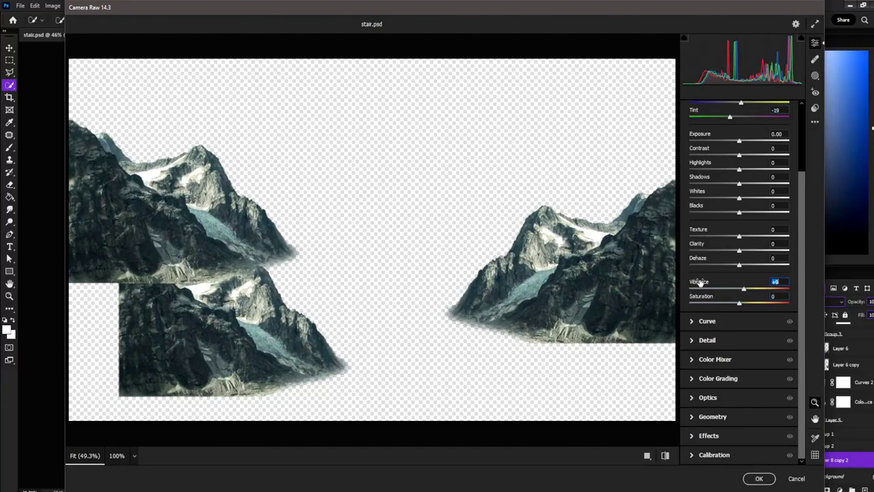
pyautogui.click(691, 358)
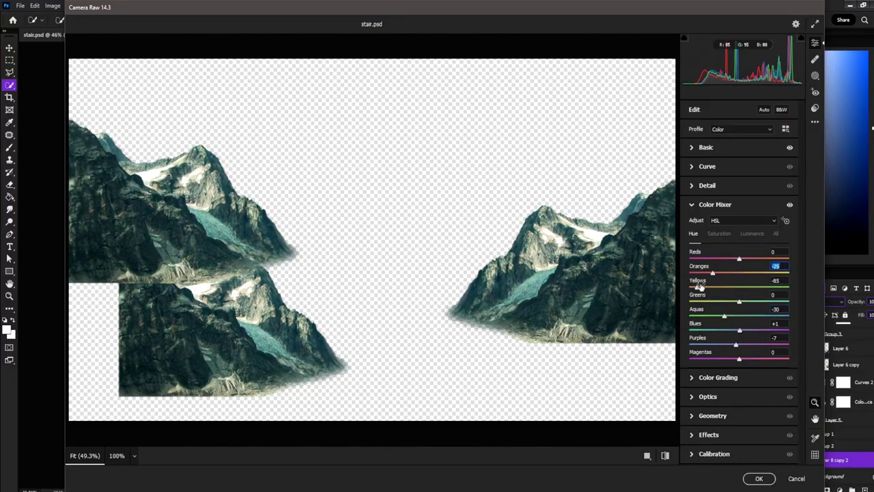
pyautogui.click(714, 377)
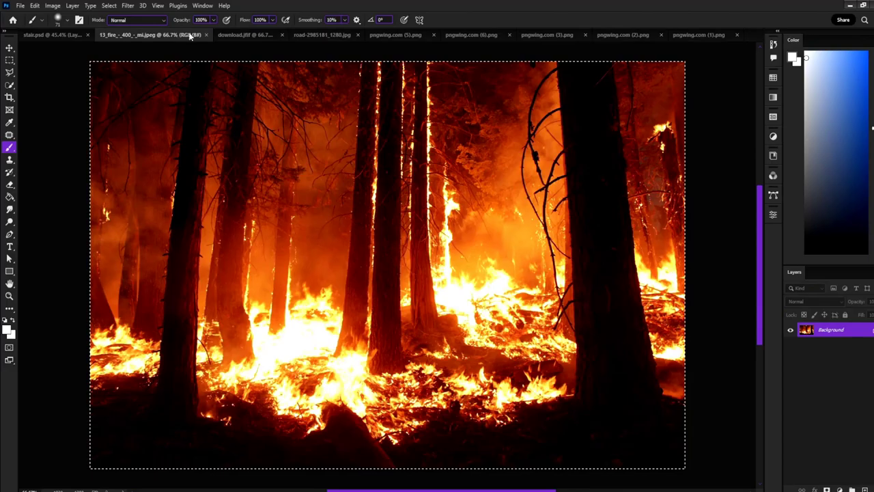
# Close the first finished source image document, keeping the stair composite open
pyautogui.click(206, 35)
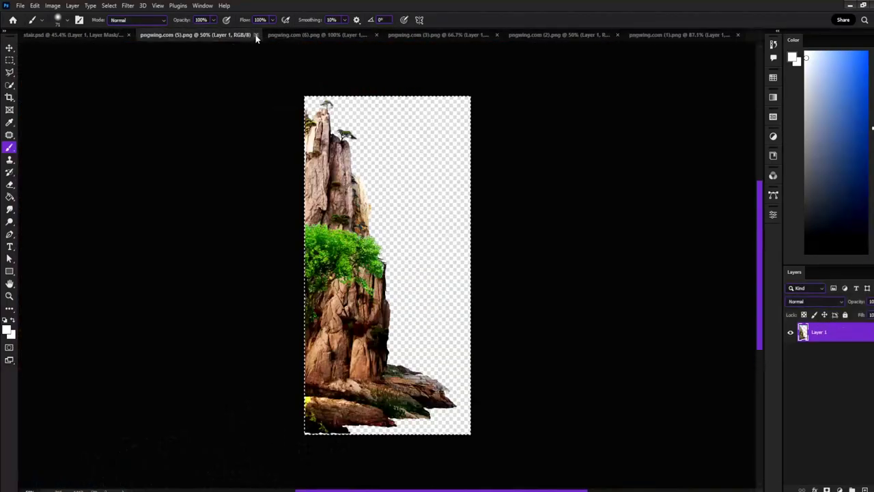
# Close one more source document, then place a reshaped, slightly rotated grass copy beside the stairs
pyautogui.click(253, 34)
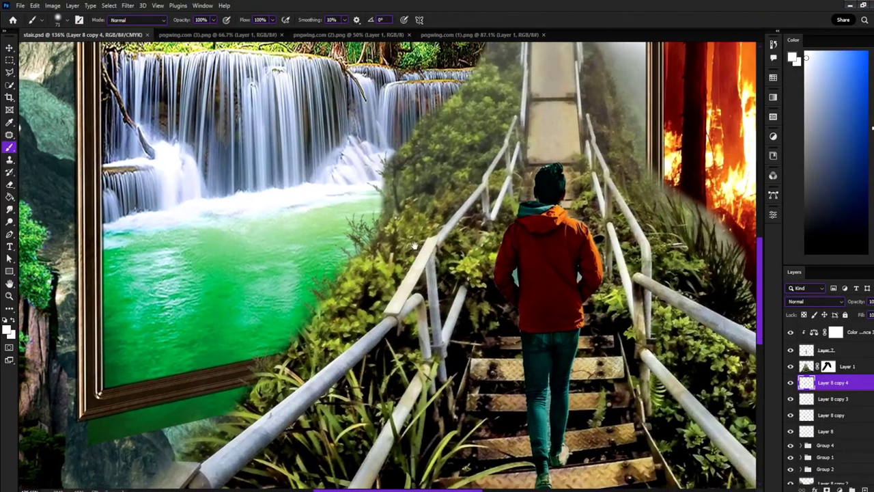
pyautogui.hotkey('ctrl', 'alt', 't')
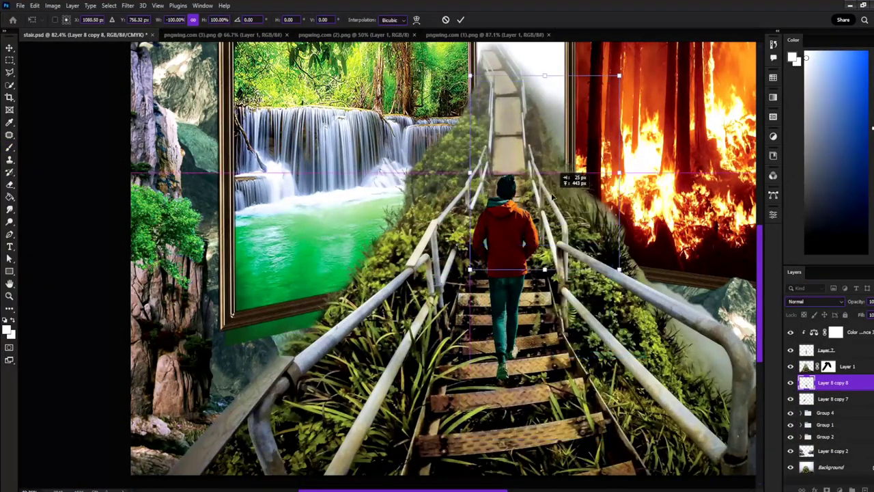
pyautogui.moveTo(552, 197); pyautogui.dragTo(579, 222)
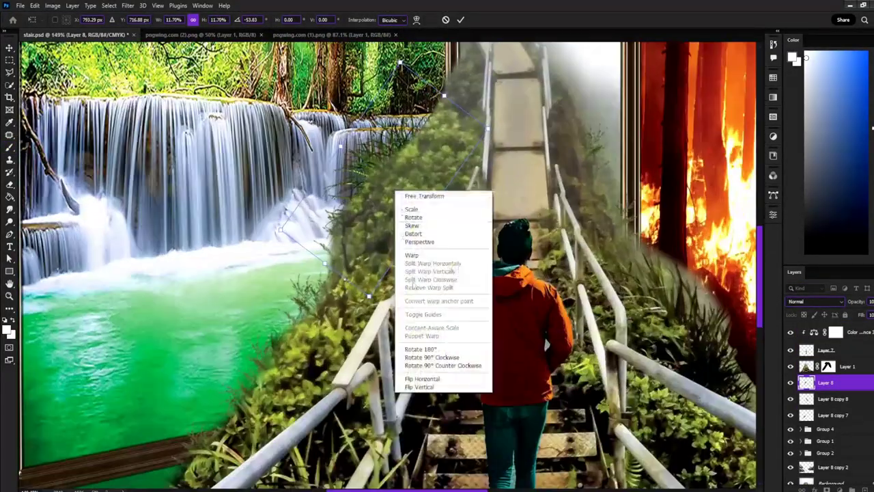
pyautogui.press('Escape')
pyautogui.moveTo(446, 128); pyautogui.dragTo(453, 136)
pyautogui.press('Return')
pyautogui.press('b')
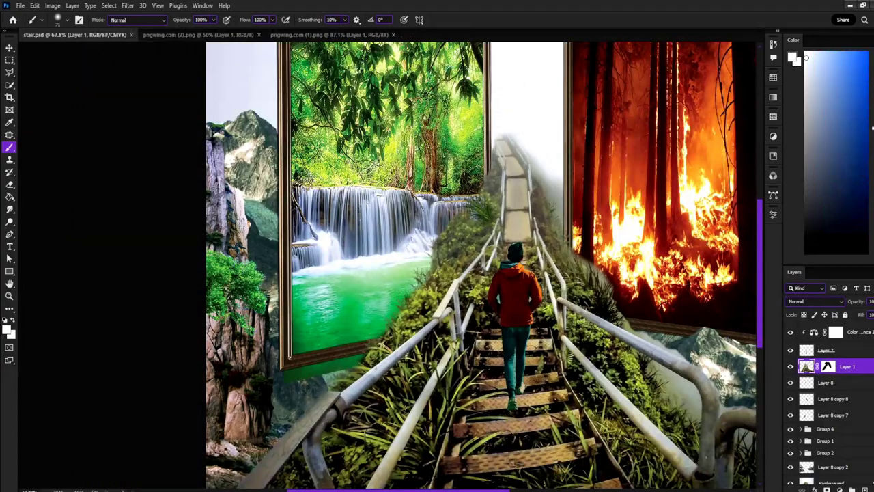
# Blend the stairway layer's tones with the Blend If sliders, then target its layer mask
pyautogui.doubleClick(856, 372)
pyautogui.moveTo(648, 357); pyautogui.dragTo(703, 374)
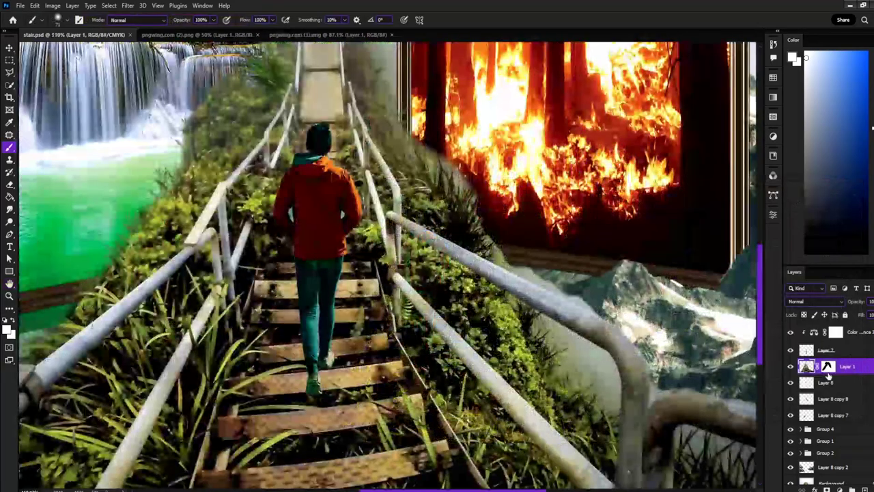
pyautogui.click(828, 368)
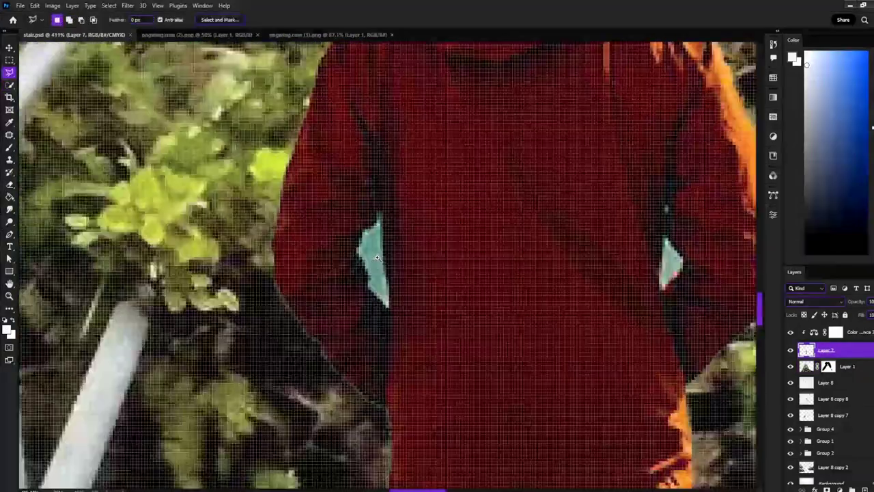
# Apply a 1 px feather to the selection along the person's jacket edge
pyautogui.scroll(4, 376, 257)
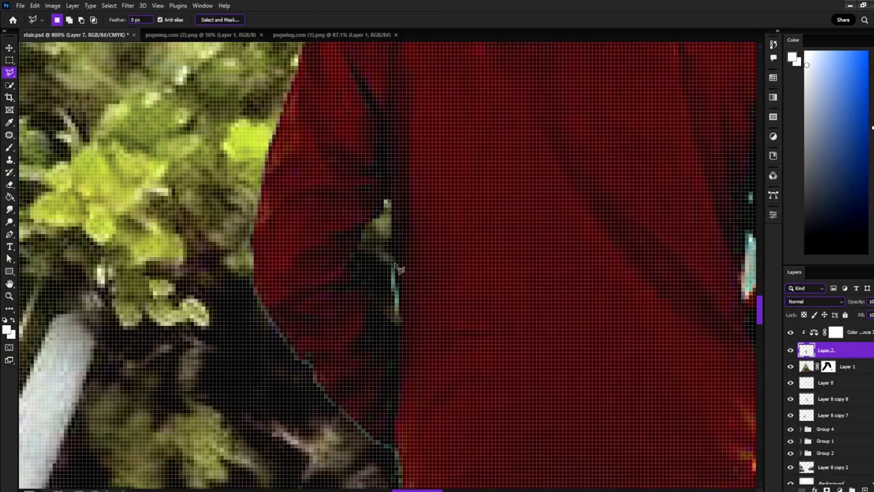
pyautogui.moveTo(370, 261); pyautogui.dragTo(613, 254)
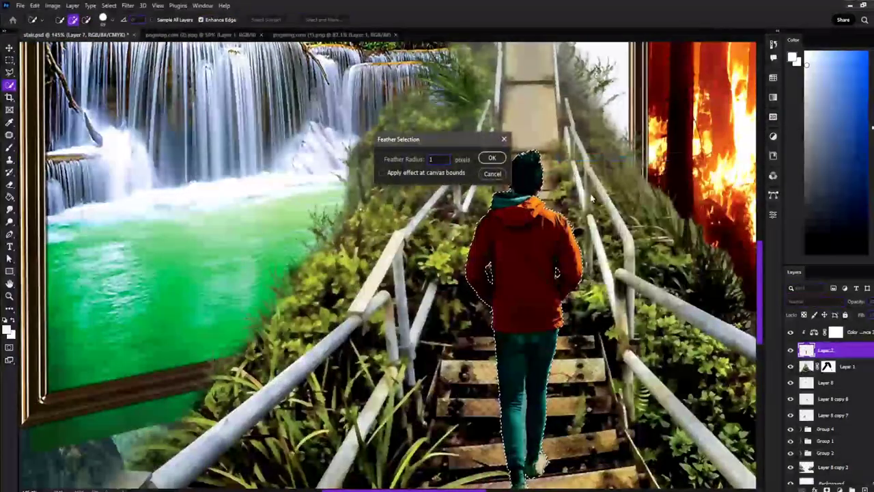
pyautogui.press('Return')
pyautogui.scroll(5, 548, 191)
pyautogui.scroll(-2, 548, 191)
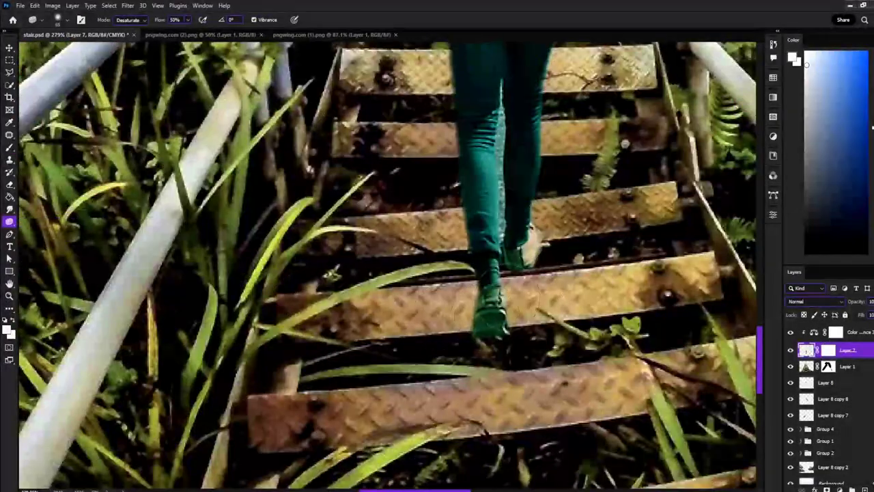
# Reset colours to black and white and touch up the mask around the person's feet
pyautogui.press('d')
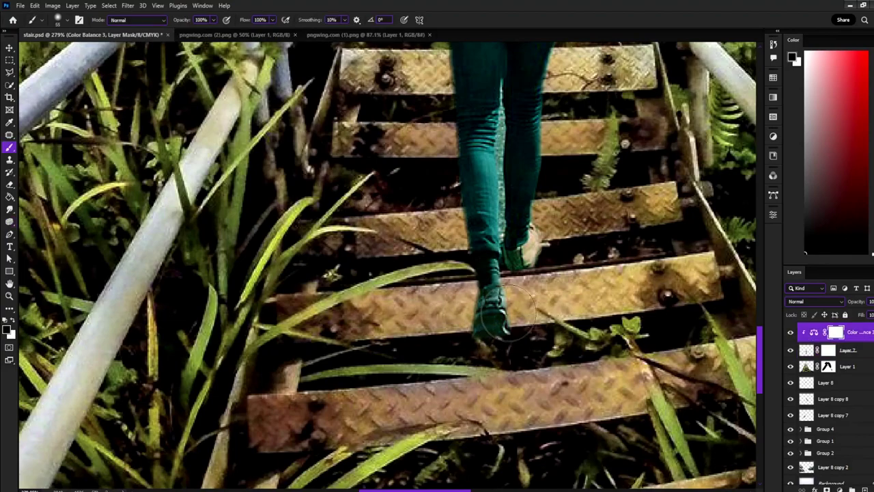
pyautogui.moveTo(489, 341); pyautogui.dragTo(478, 336)
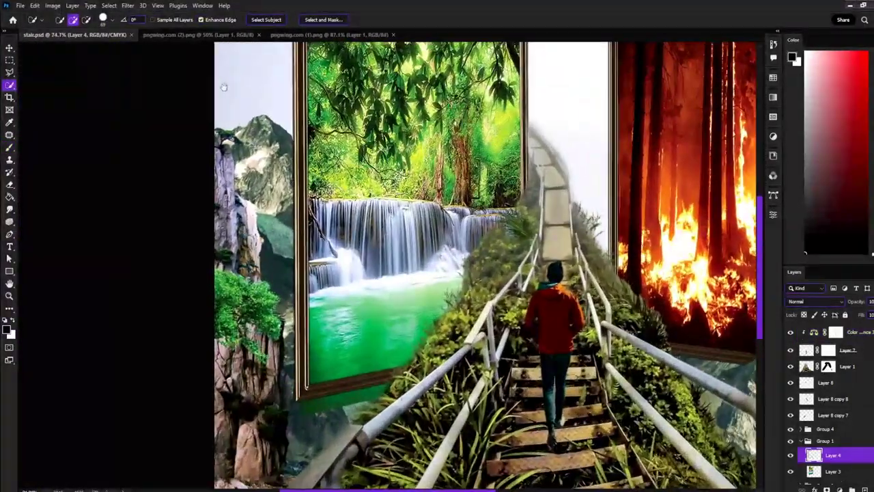
pyautogui.click(127, 5)
pyautogui.click(259, 172)
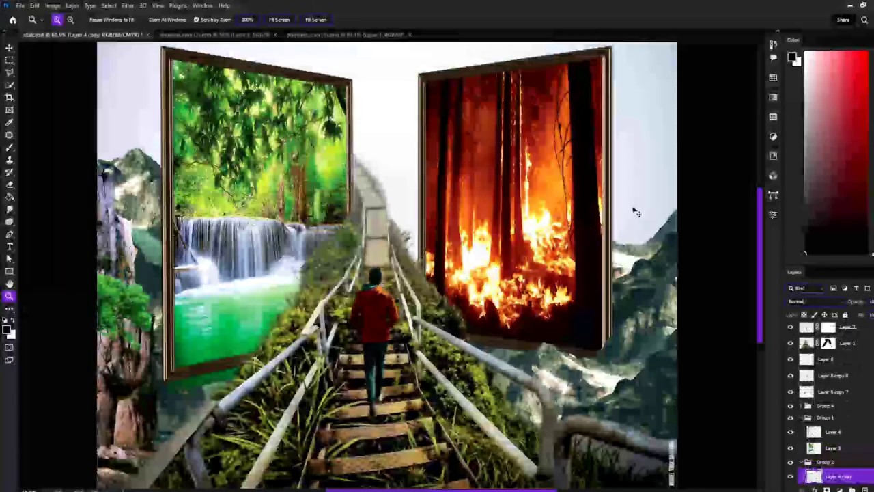
# Blur the frame copy with 0.5 px Gaussian Blur and a Spin Radial Blur at Amount 10
pyautogui.scroll(-3, 813, 456)
pyautogui.click(128, 5)
pyautogui.click(269, 171)
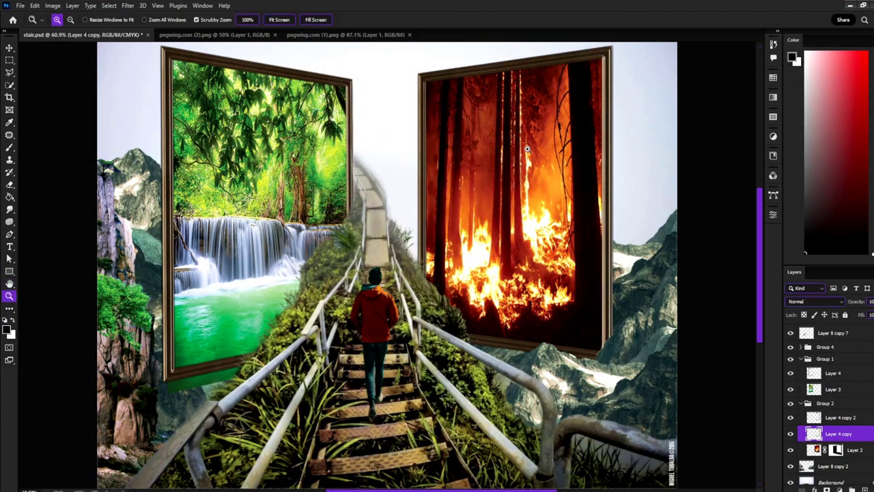
pyautogui.click(128, 5)
pyautogui.click(280, 199)
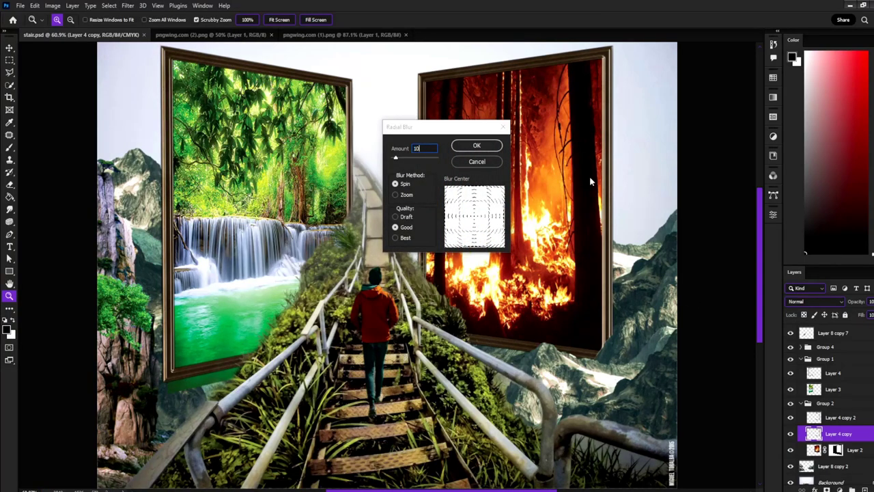
pyautogui.click(340, 143)
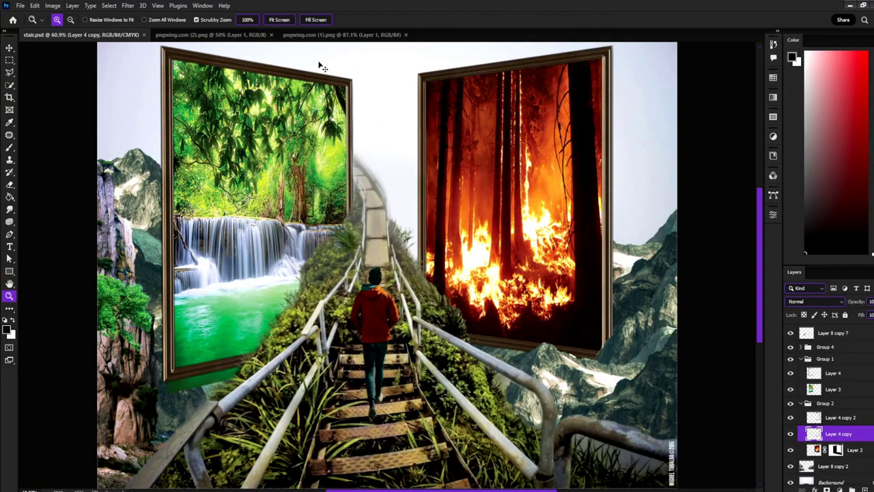
pyautogui.hotkey('ctrl', '-')
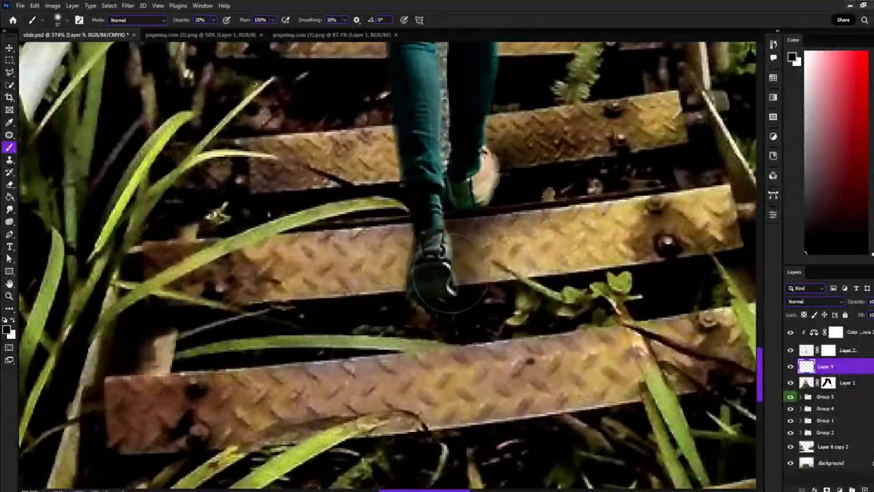
# Darken the bright pink highlight on the hiker's foot
pyautogui.scroll(-8, 449, 338)
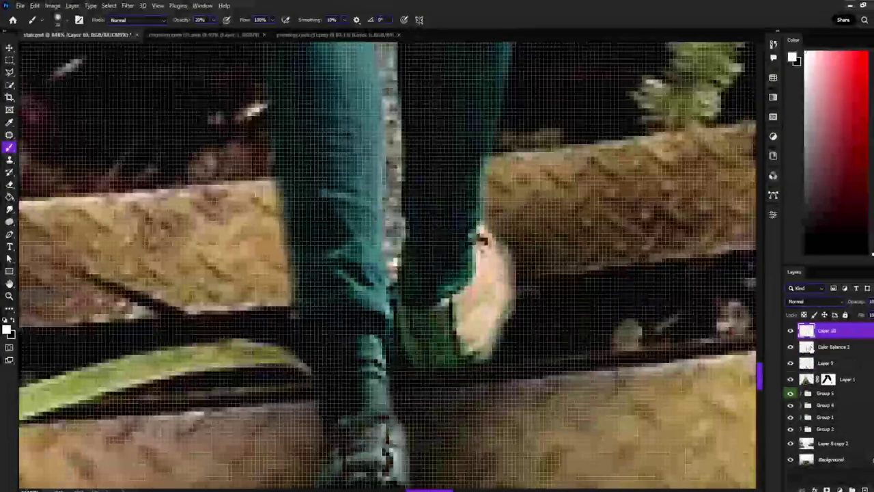
pyautogui.scroll(3, 543, 316)
pyautogui.moveTo(491, 390)
pyautogui.mouseDown()
pyautogui.moveTo(433, 342)
pyautogui.moveTo(526, 231)
pyautogui.moveTo(468, 365)
pyautogui.mouseUp()
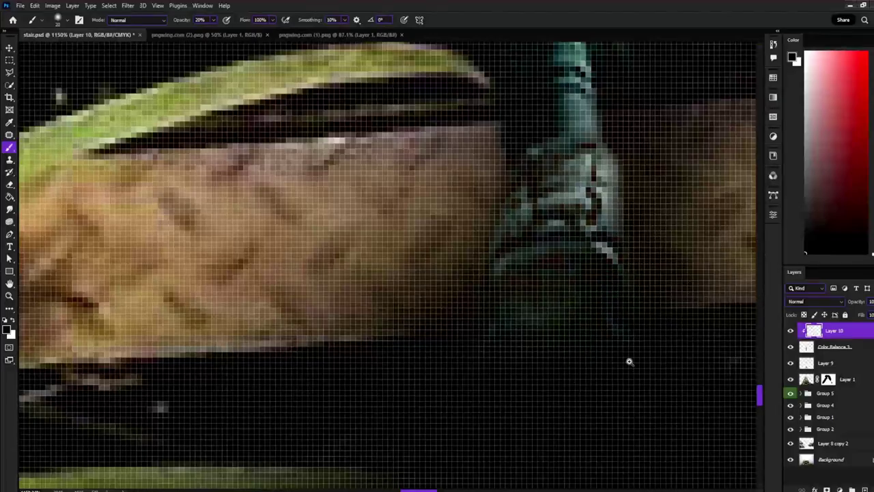
pyautogui.scroll(-5, 628, 360)
pyautogui.scroll(4, 519, 334)
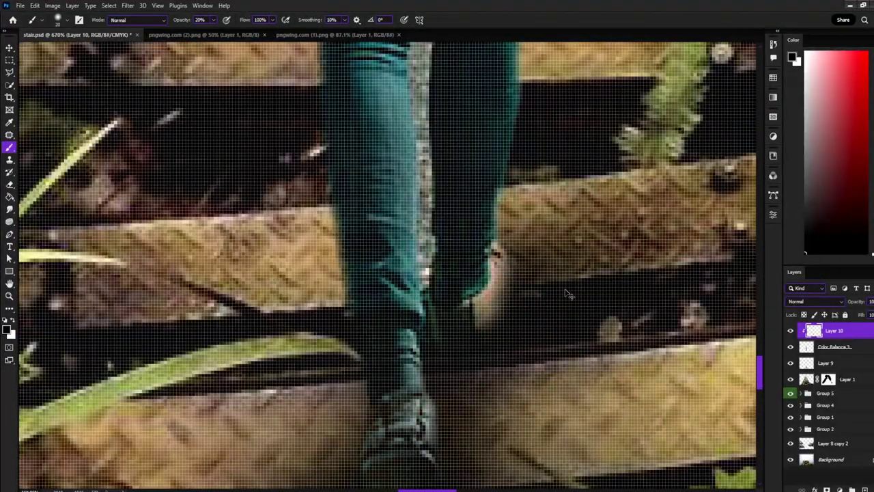
pyautogui.scroll(-10, 566, 294)
pyautogui.scroll(5, 474, 315)
pyautogui.hotkey('alt', '[')
pyautogui.hotkey('alt', '[')
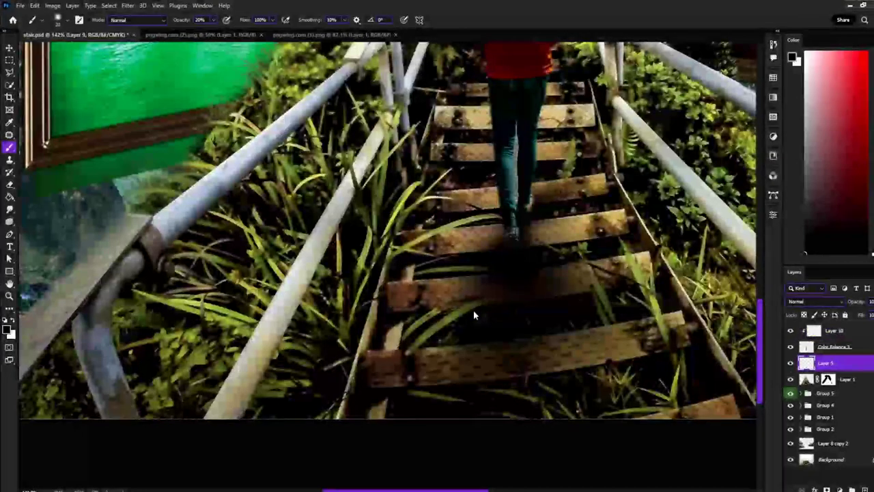
pyautogui.scroll(-4, 474, 315)
pyautogui.scroll(1, 467, 315)
pyautogui.scroll(3, 468, 315)
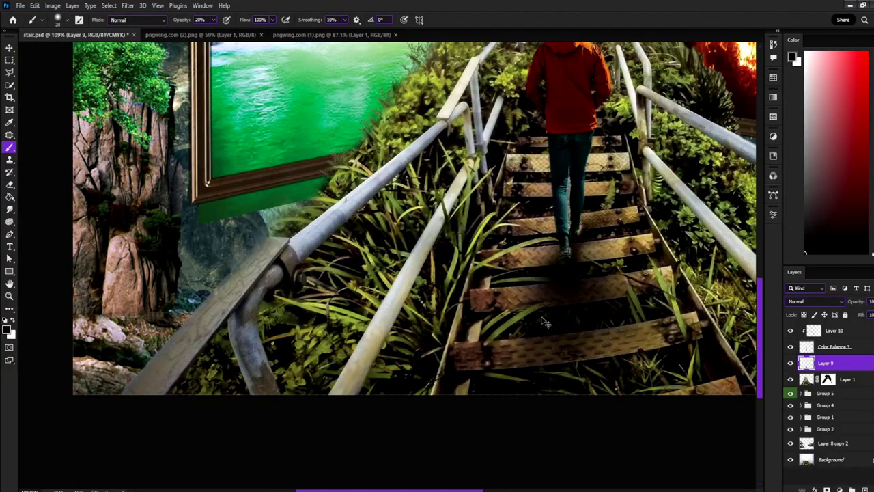
pyautogui.scroll(-7, 465, 311)
pyautogui.scroll(6, 465, 311)
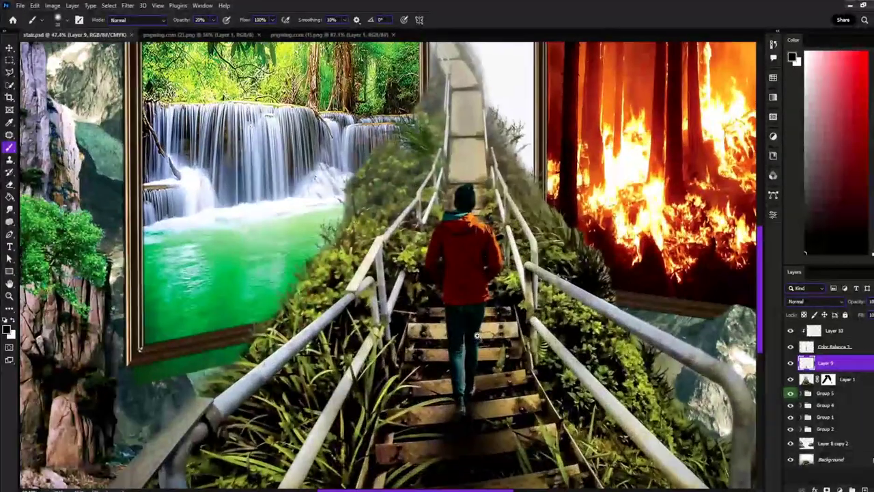
# Add new empty layers above the walker and set one to Overlay for rim light
pyautogui.keyDown('ctrl'); pyautogui.click(222, 336); pyautogui.keyUp('ctrl')
pyautogui.click(800, 417)
pyautogui.scroll(3, 481, 306)
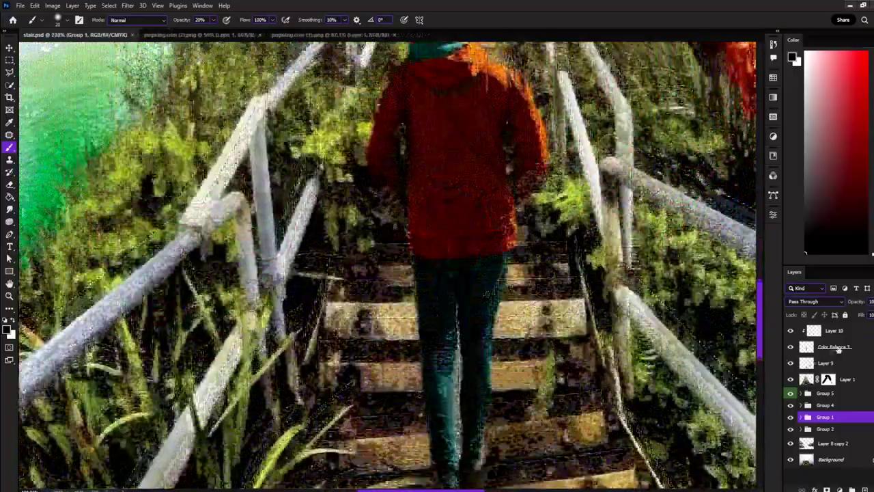
pyautogui.scroll(-2, 481, 306)
pyautogui.hotkey('ctrl', 'shift', 'alt', 'n')
pyautogui.hotkey('shift', 'alt', 'o')
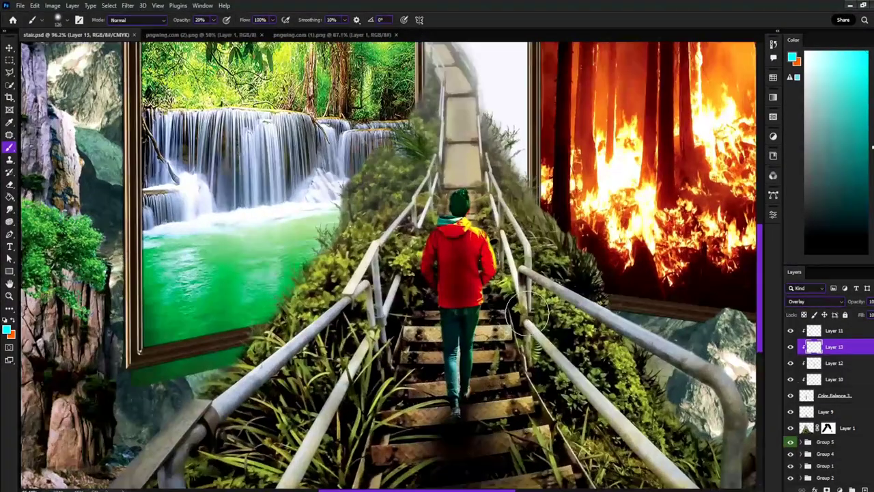
pyautogui.moveTo(820, 363); pyautogui.dragTo(820, 328)
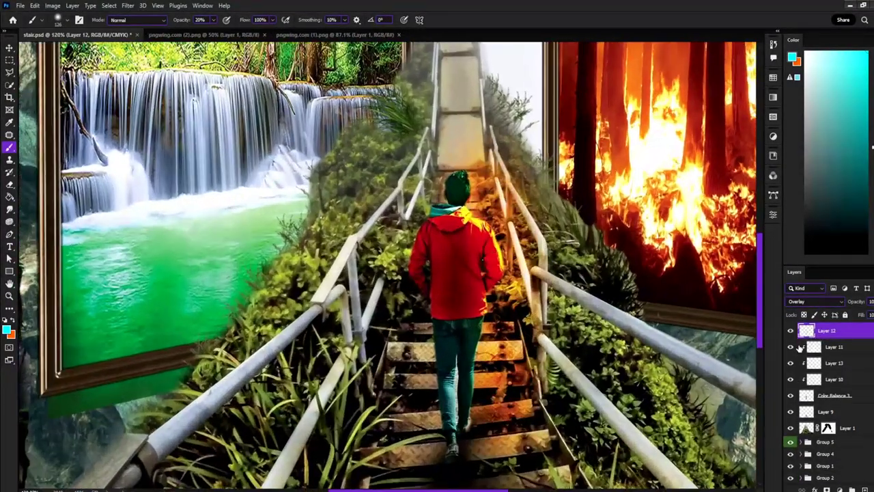
pyautogui.moveTo(830, 363); pyautogui.dragTo(830, 328)
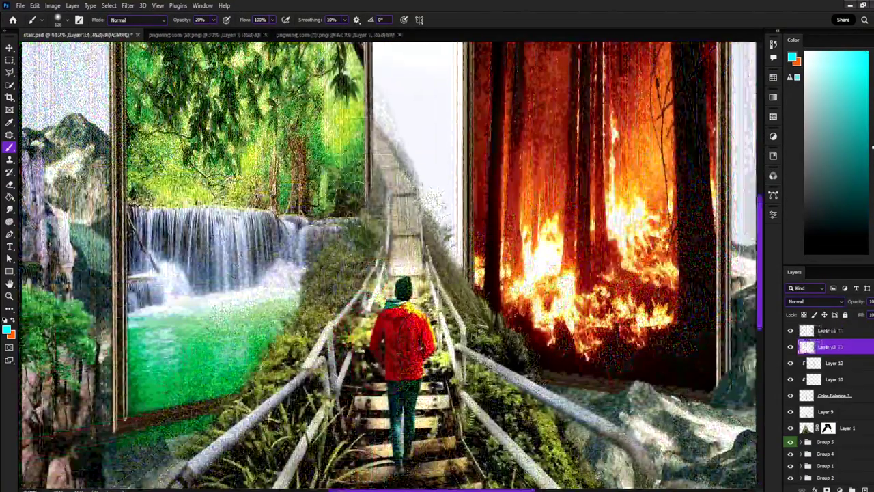
pyautogui.scroll(5, 453, 267)
pyautogui.scroll(4, 453, 267)
pyautogui.scroll(2, 455, 218)
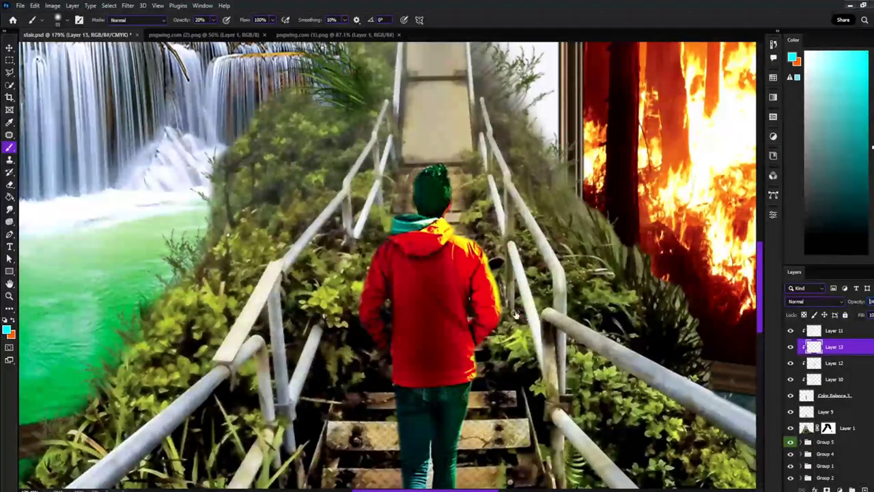
# Soften the painted rim light with a 2.8 px Gaussian Blur, then bring up Levels
pyautogui.scroll(3, 429, 312)
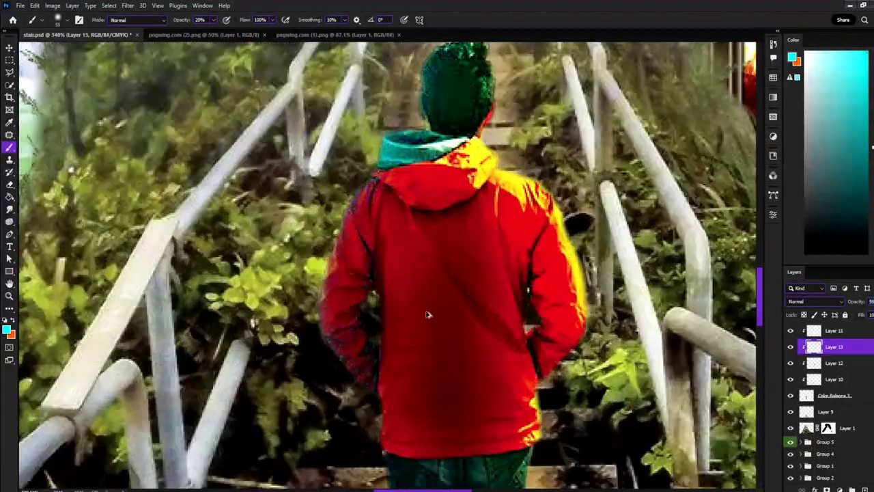
pyautogui.click(128, 5)
pyautogui.click(273, 185)
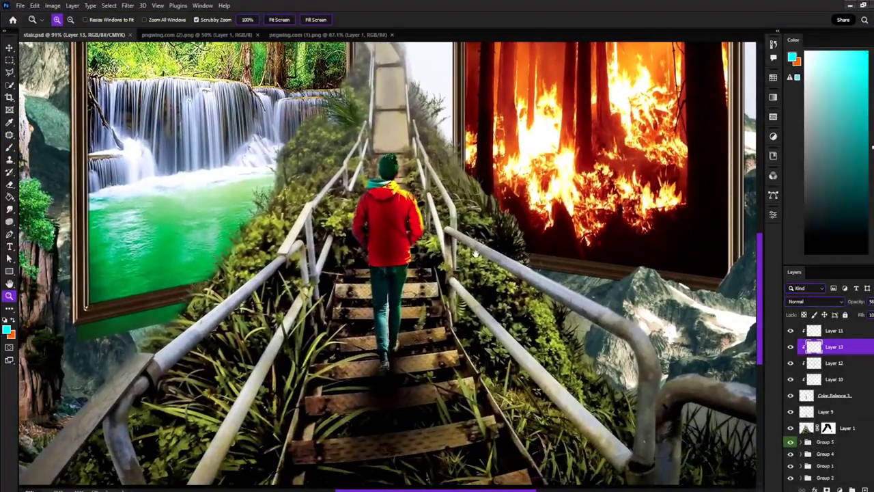
pyautogui.hotkey('ctrl', 'l')
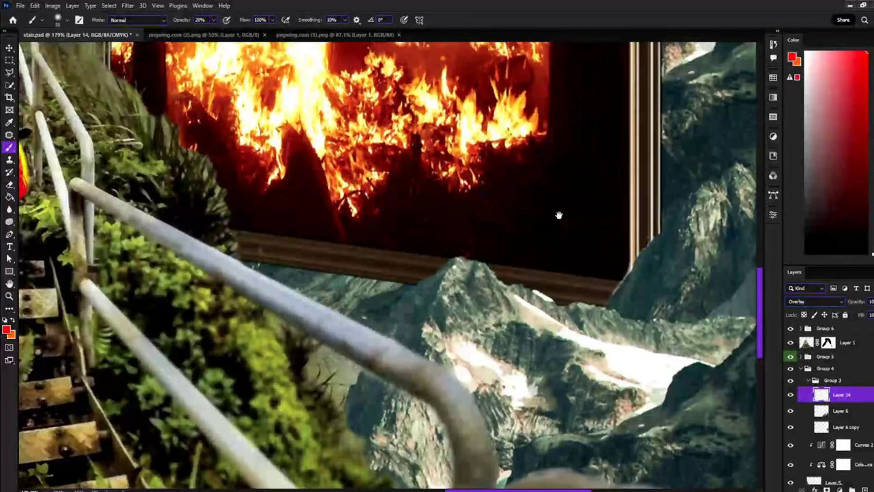
# Paint clipped red light down the mountain peak and left edge, undoing the heaviest stroke
pyautogui.moveTo(558, 215); pyautogui.dragTo(573, 222)
pyautogui.moveTo(471, 272); pyautogui.dragTo(418, 302)
pyautogui.hotkey('ctrl', 'alt', 'g')
pyautogui.press(']')
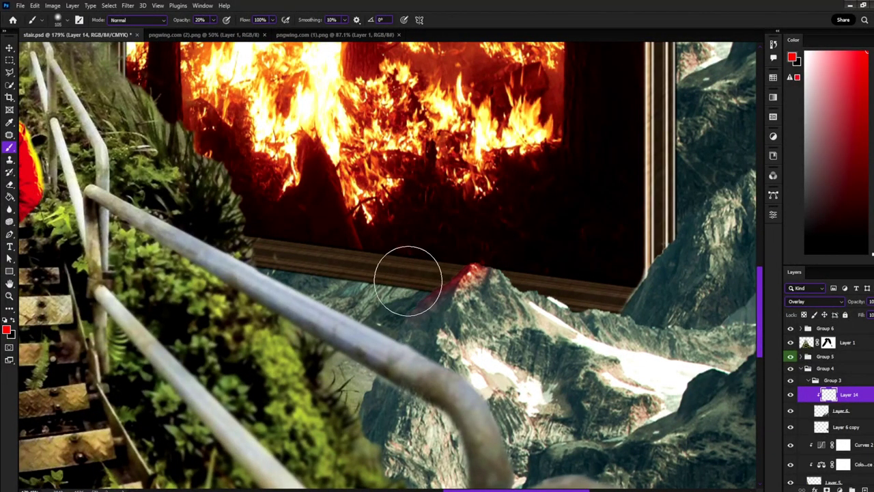
pyautogui.moveTo(501, 276); pyautogui.dragTo(361, 433)
pyautogui.scroll(-5, 584, 322)
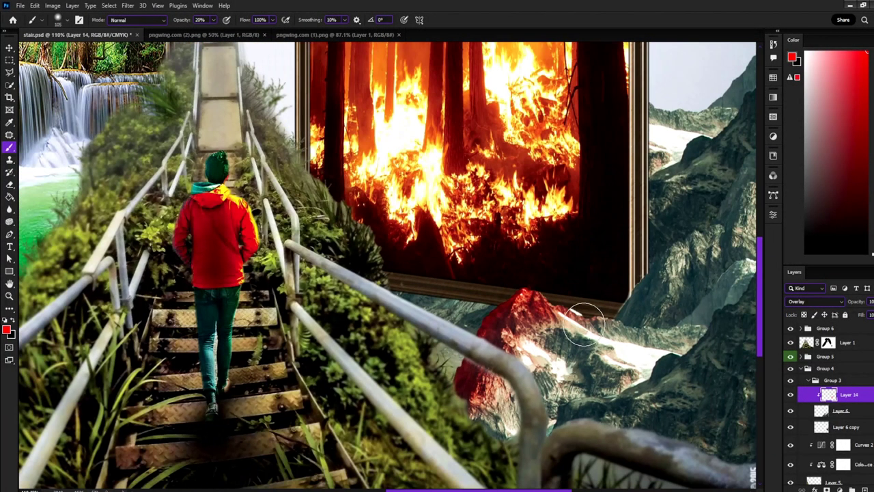
pyautogui.moveTo(585, 378); pyautogui.dragTo(393, 378)
pyautogui.hotkey('ctrl', 'z')
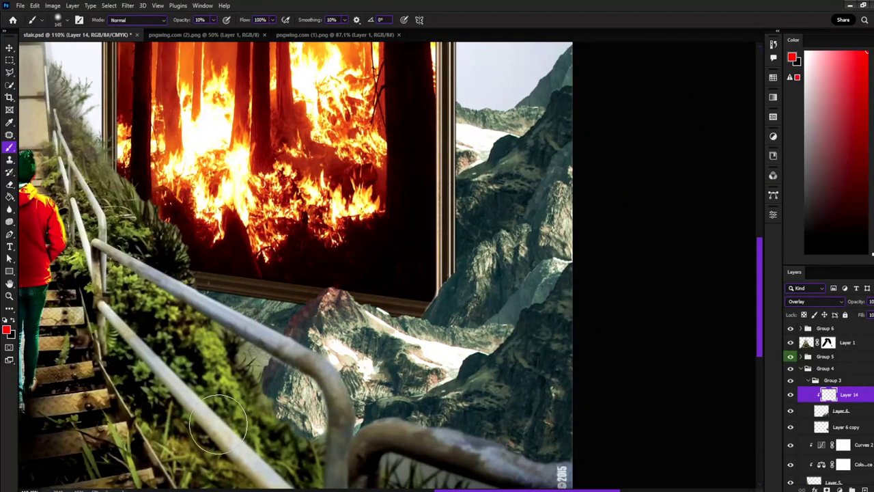
pyautogui.moveTo(286, 341); pyautogui.dragTo(417, 311)
# Add Layer 15 clipped onto Layer 14 with orange as the paint colour
pyautogui.hotkey('ctrl', 'shift', 'alt', 'n')
pyautogui.keyDown('alt'); pyautogui.click(410, 164); pyautogui.keyUp('alt')
pyautogui.hotkey('ctrl', 'alt', 'g')
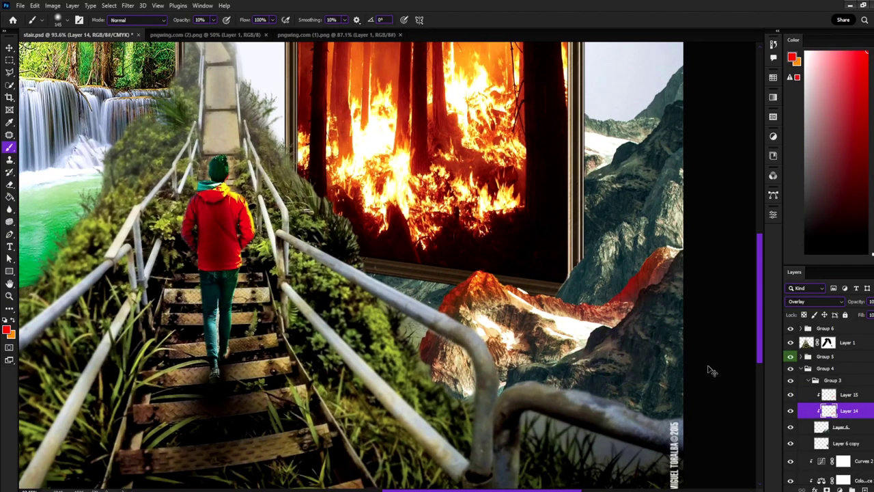
pyautogui.click(815, 430)
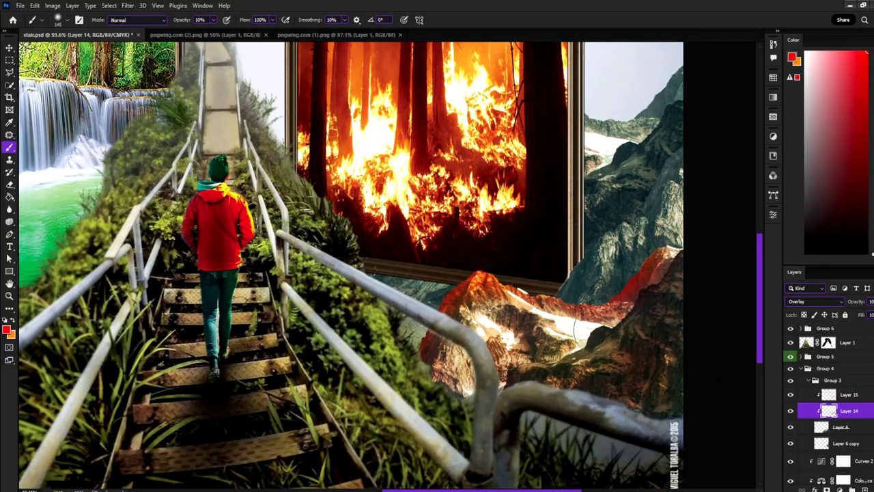
# Feather the selection around the Layer 6 mountain
pyautogui.hotkey('alt', ']')
pyautogui.scroll(-5, 445, 303)
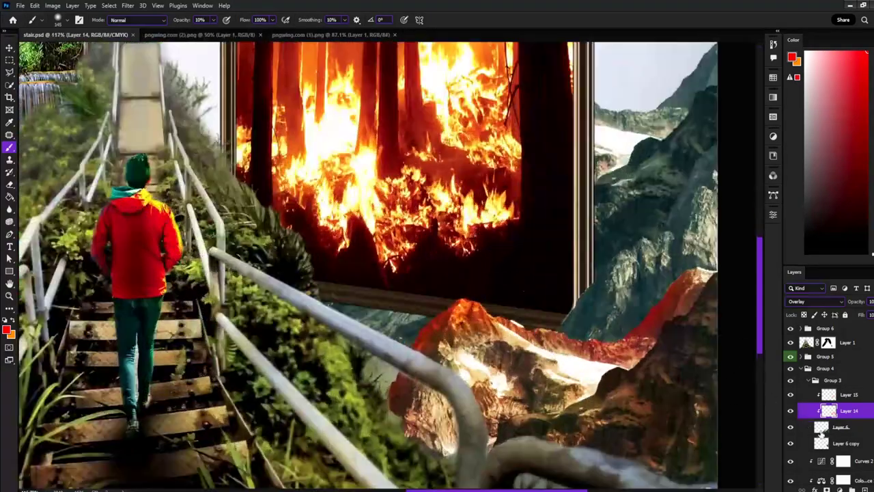
pyautogui.rightClick(636, 236)
pyautogui.click(666, 259)
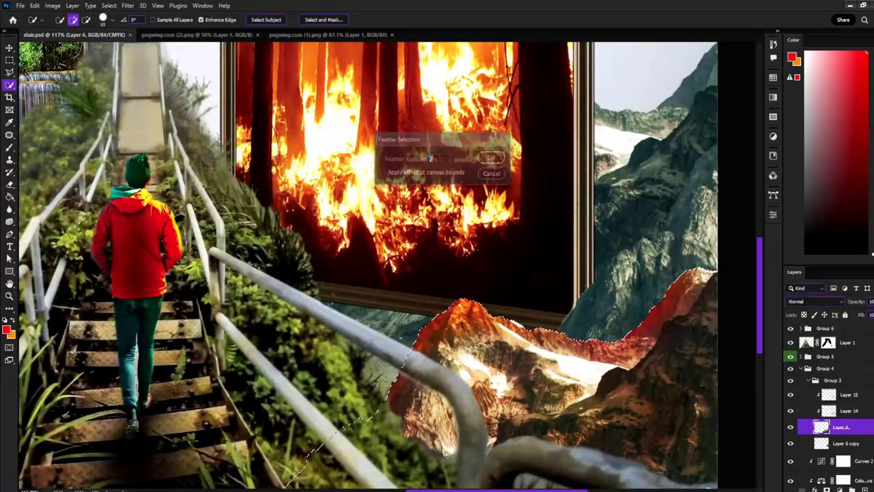
pyautogui.press('Return')
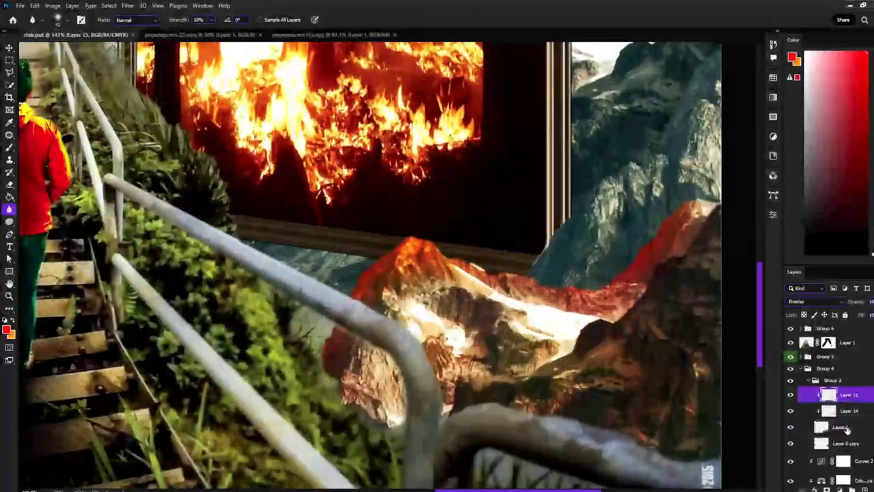
# Set Layer 16's blend mode to Overlay
pyautogui.click(806, 301)
pyautogui.click(799, 374)
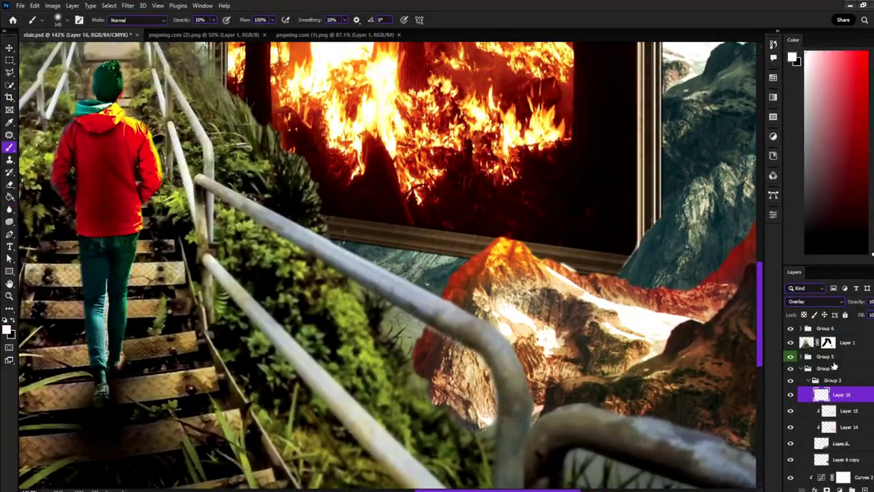
pyautogui.click(809, 302)
pyautogui.click(797, 374)
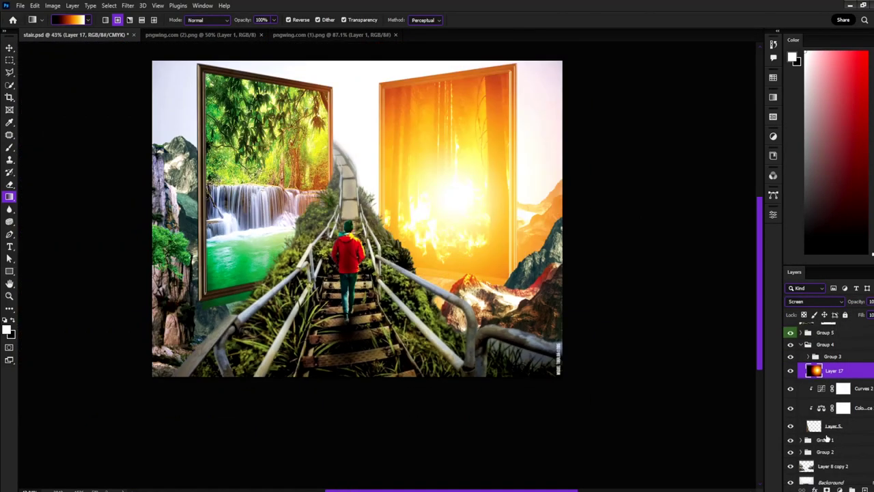
# Move Layer 17 below Group 2 and duplicate Layer 18, with red over yellow colours
pyautogui.moveTo(827, 437); pyautogui.dragTo(826, 457)
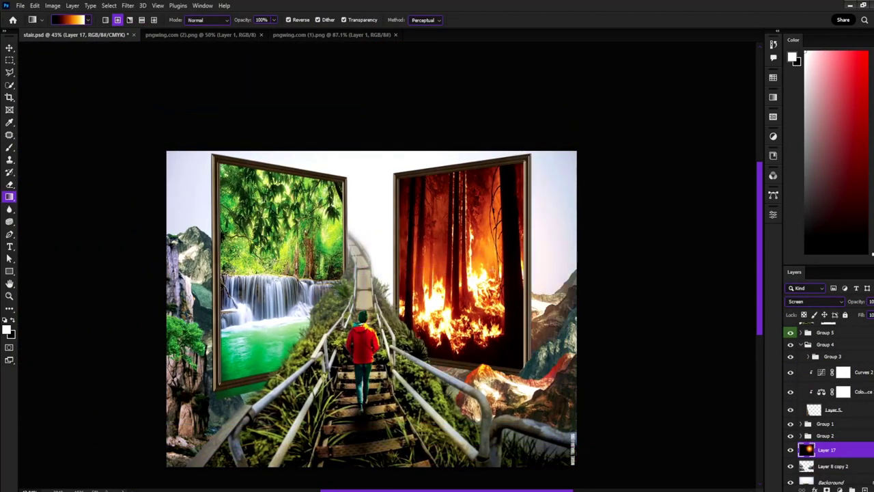
pyautogui.moveTo(482, 327); pyautogui.dragTo(528, 289)
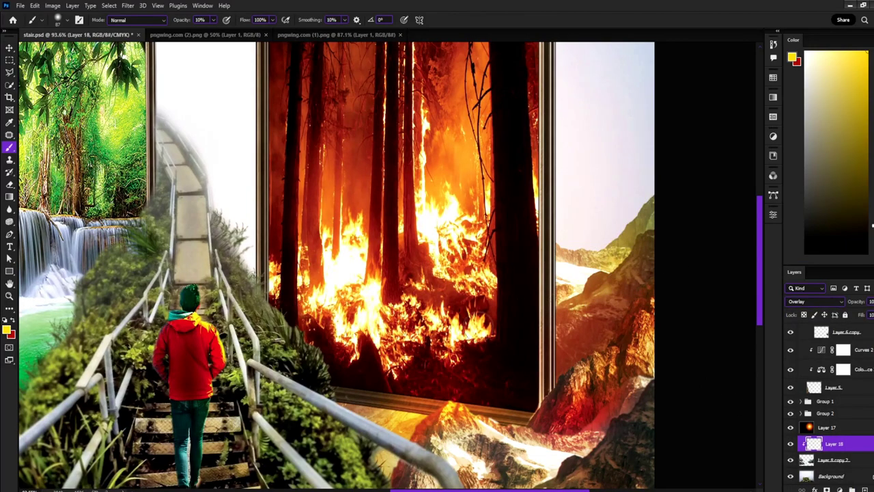
pyautogui.hotkey('ctrl', 'j')
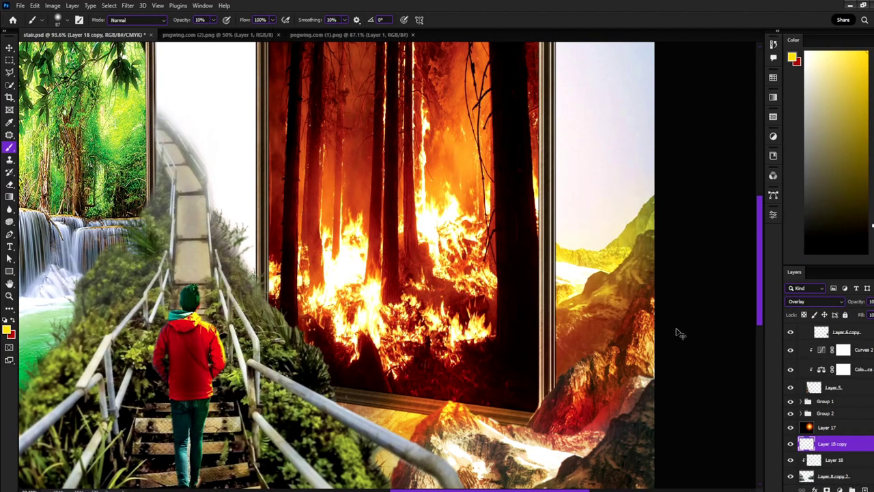
pyautogui.press('x')
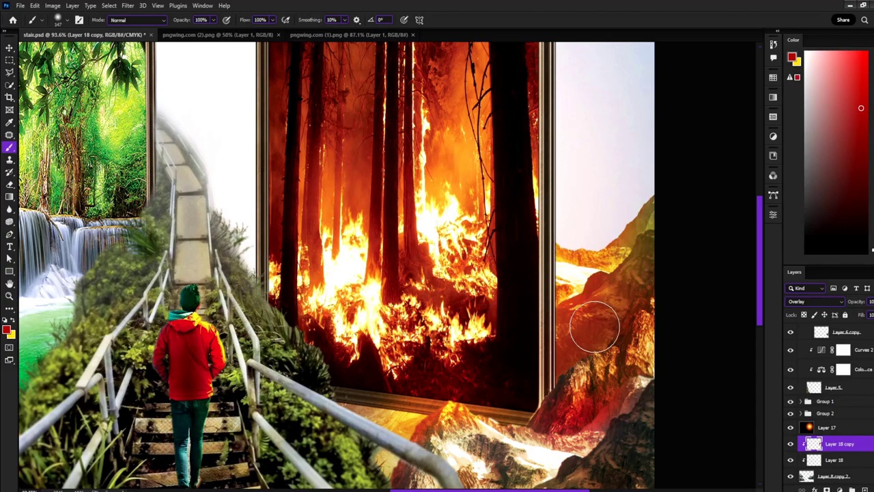
# Lasso and feather the edge of the Layer 6 copy mountain, hiding the selection outline
pyautogui.scroll(5, 629, 318)
pyautogui.click(830, 459)
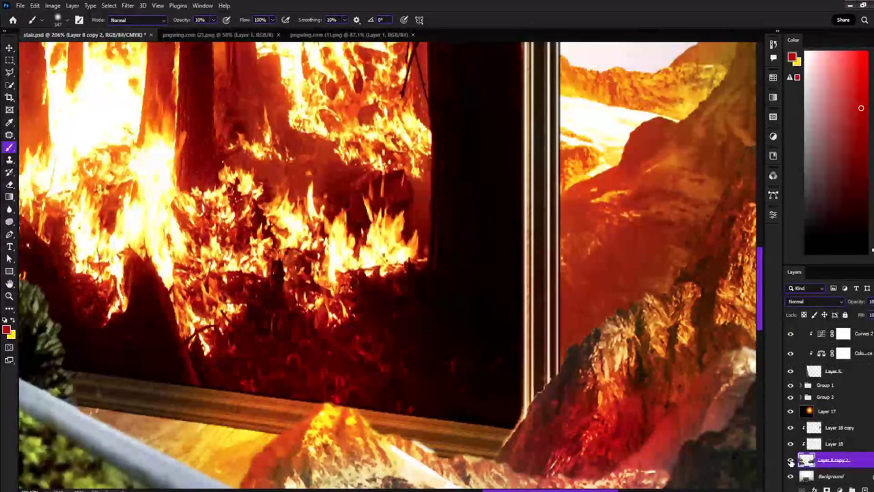
pyautogui.click(802, 398)
pyautogui.click(843, 411)
pyautogui.keyDown('ctrl'); pyautogui.click(821, 411); pyautogui.keyUp('ctrl')
pyautogui.press('l')
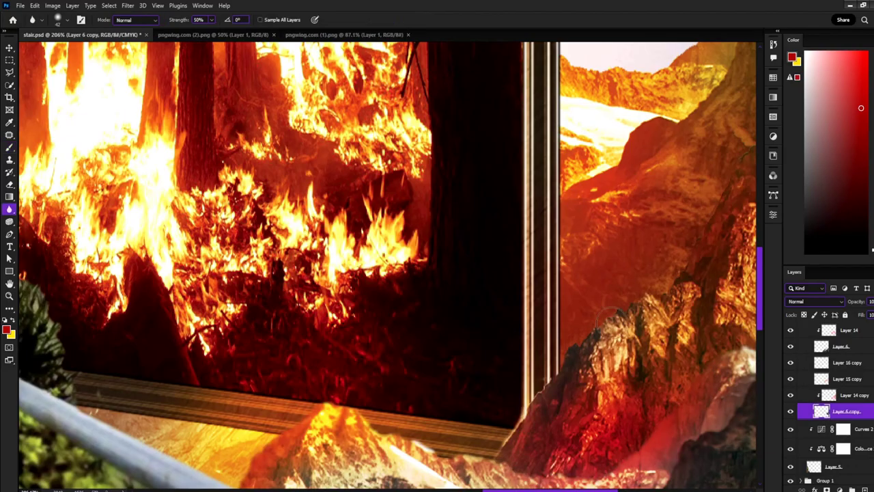
pyautogui.rightClick(631, 321)
pyautogui.click(630, 323)
pyautogui.press('Return')
pyautogui.hotkey('ctrl', 'h')
pyautogui.press('r')
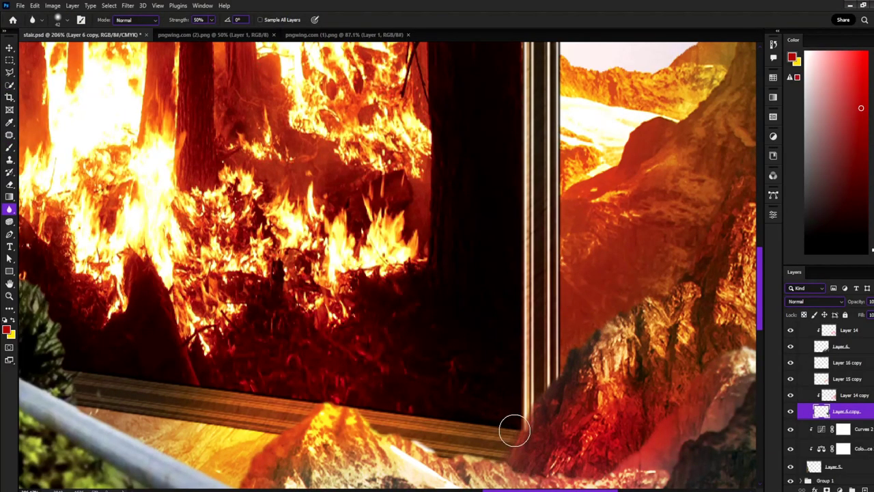
# Blur along the mountain edges beside the fire frame and save the document
pyautogui.scroll(1, 703, 244)
pyautogui.scroll(1, 692, 244)
pyautogui.scroll(1, 693, 243)
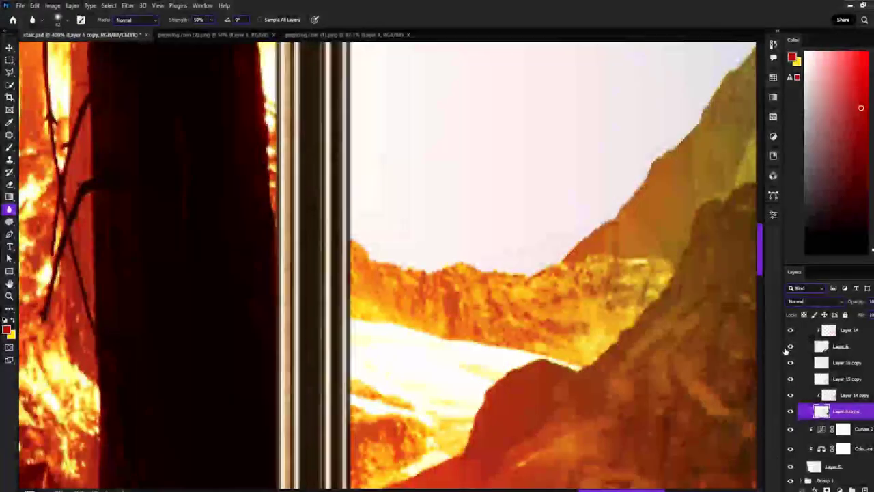
pyautogui.scroll(-3, 785, 350)
pyautogui.hscroll(3, 486, 283)
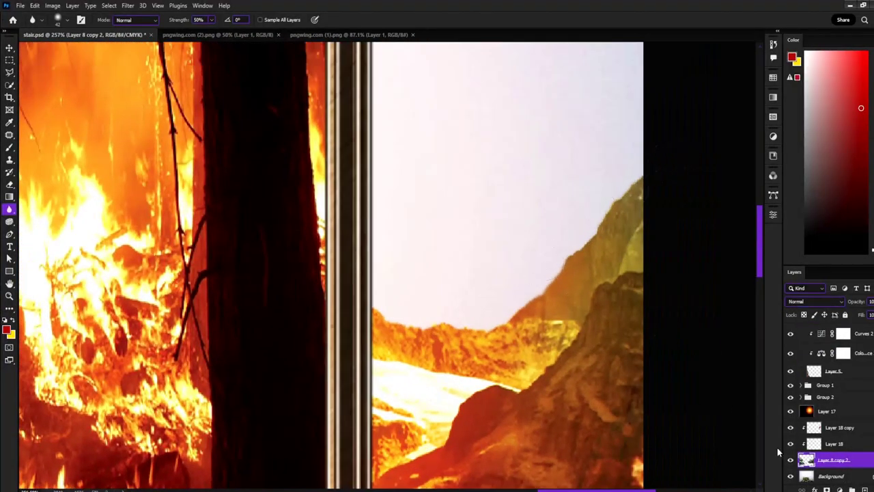
pyautogui.scroll(2, 588, 304)
pyautogui.hscroll(-3, 484, 410)
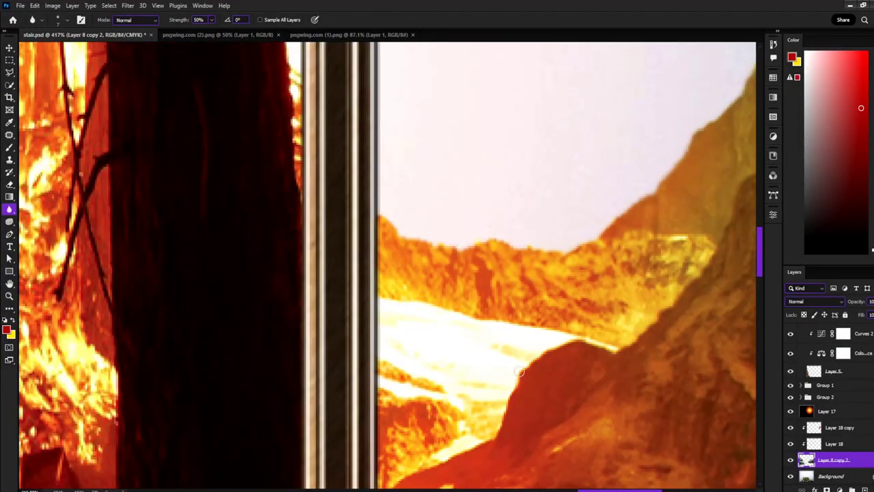
pyautogui.hscroll(-2, 519, 307)
pyautogui.hscroll(5, 573, 233)
pyautogui.scroll(-5, 563, 244)
pyautogui.hotkey('ctrl', 's')
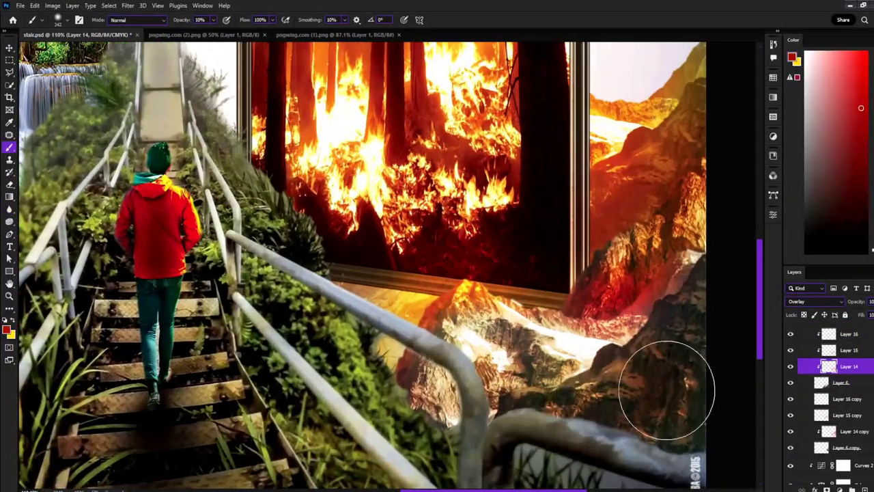
pyautogui.press('x')
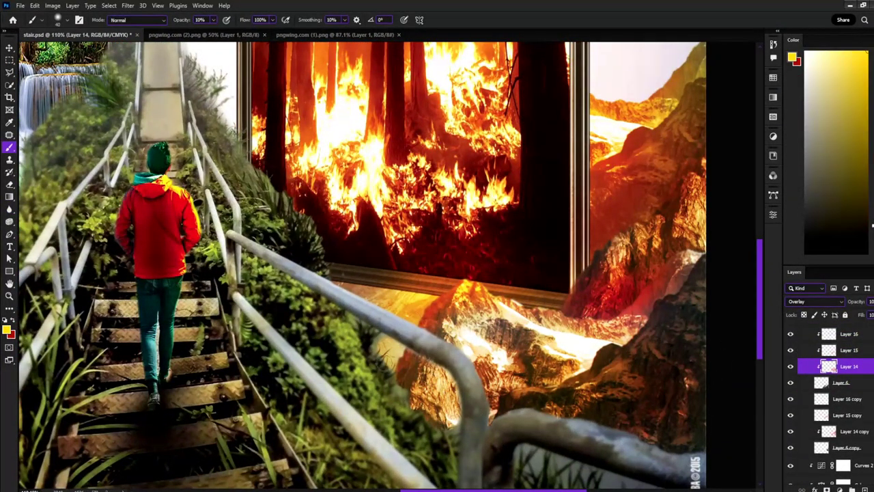
pyautogui.press('x')
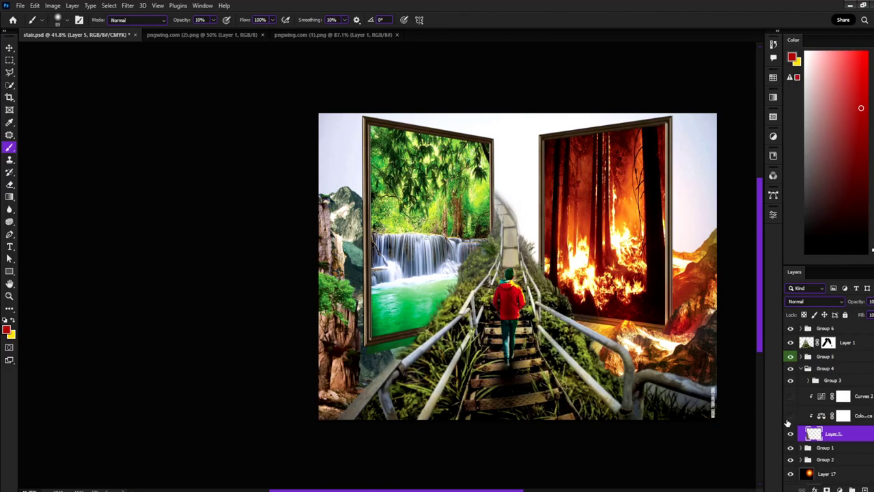
# Clip Layers 19–21 to the layer below, then trial and discard a Hue/Saturation adjustment
pyautogui.press('Return')
pyautogui.press('b')
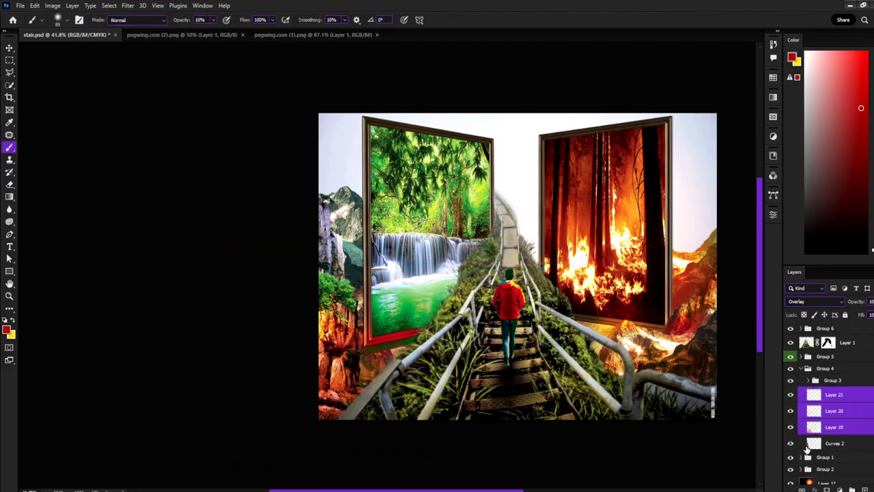
pyautogui.hotkey('ctrl', 'alt', 'g')
pyautogui.click(850, 490)
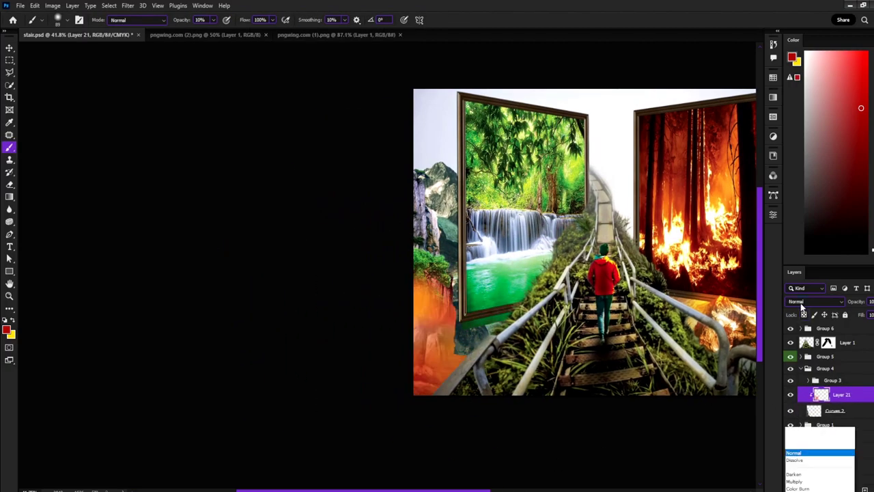
pyautogui.click(813, 471)
pyautogui.moveTo(694, 279)
pyautogui.mouseDown()
pyautogui.moveTo(749, 278)
pyautogui.moveTo(644, 278)
pyautogui.mouseUp()
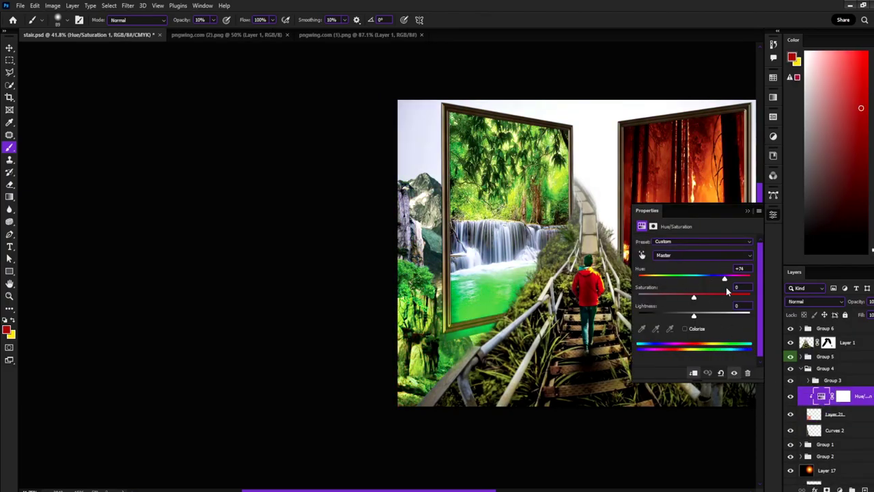
pyautogui.press('Delete')
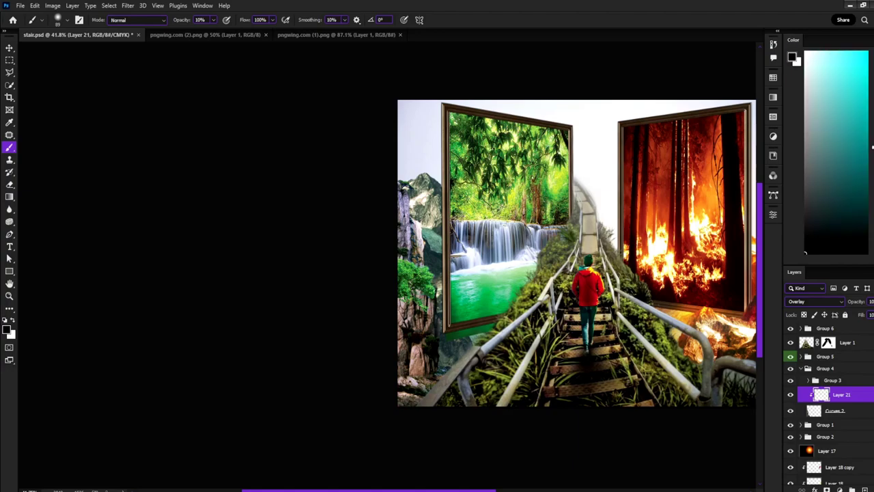
# Set Layer 21 to Multiply and darken the left cliff's rock edge at 30% brush opacity
pyautogui.scroll(2, 526, 271)
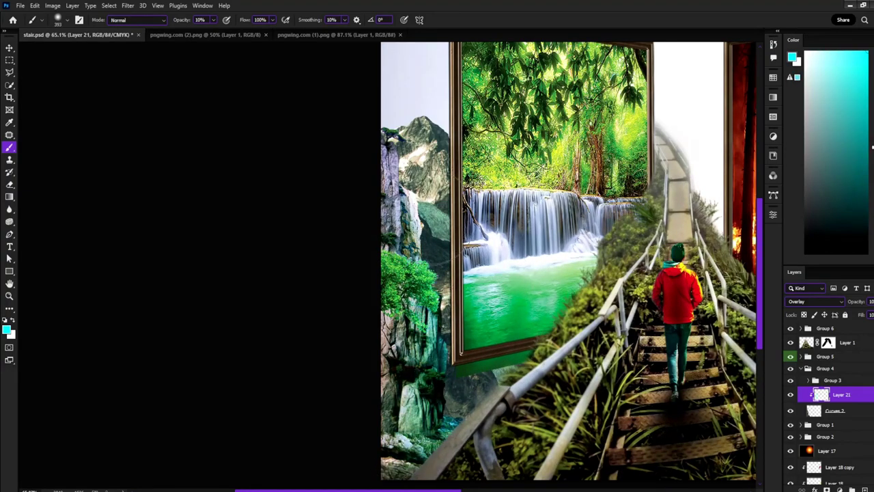
pyautogui.scroll(1, 301, 409)
pyautogui.scroll(3, 291, 341)
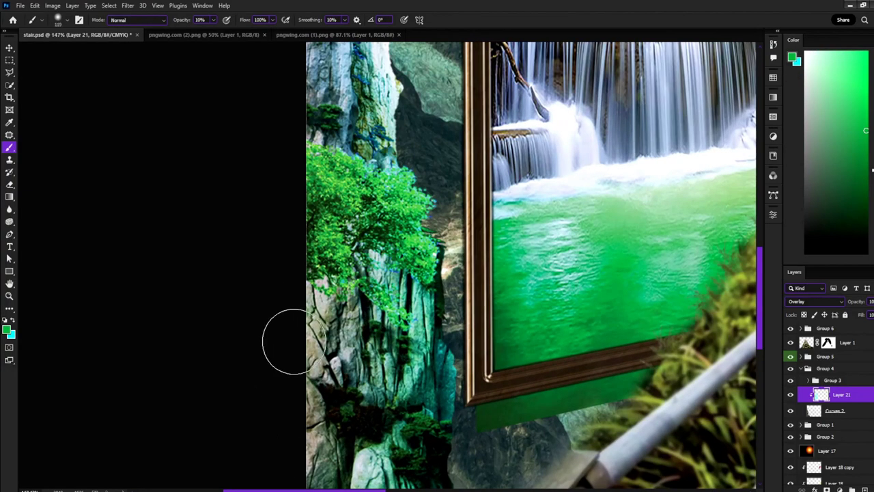
pyautogui.click(817, 301)
pyautogui.scroll(-5, 695, 321)
pyautogui.click(813, 303)
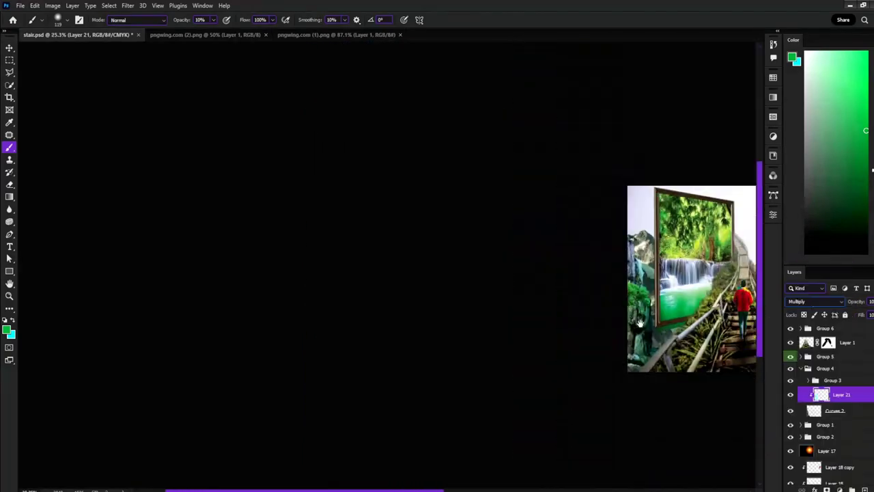
pyautogui.scroll(5, 639, 323)
pyautogui.scroll(3, 274, 273)
pyautogui.press('2')
pyautogui.press('3')
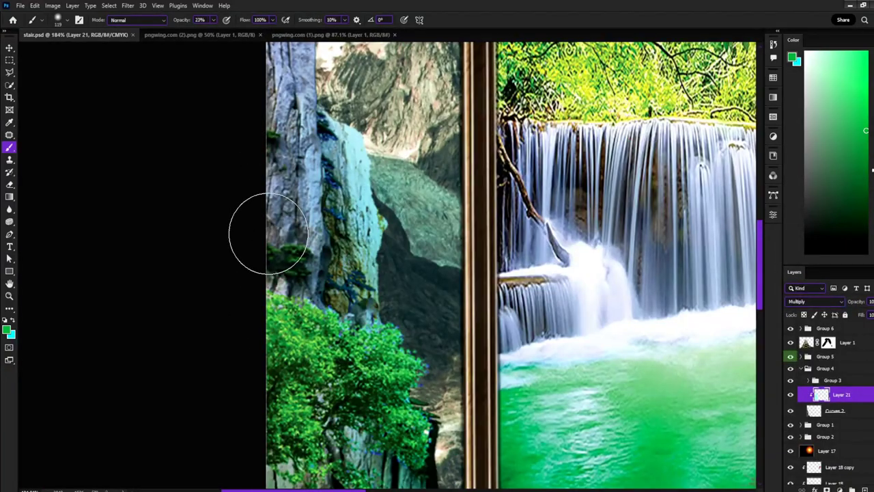
pyautogui.press('3')
pyautogui.moveTo(268, 233); pyautogui.dragTo(244, 307)
# Duplicate Layer 21 as an Overlay copy and toggle its visibility to compare
pyautogui.scroll(-5, 308, 362)
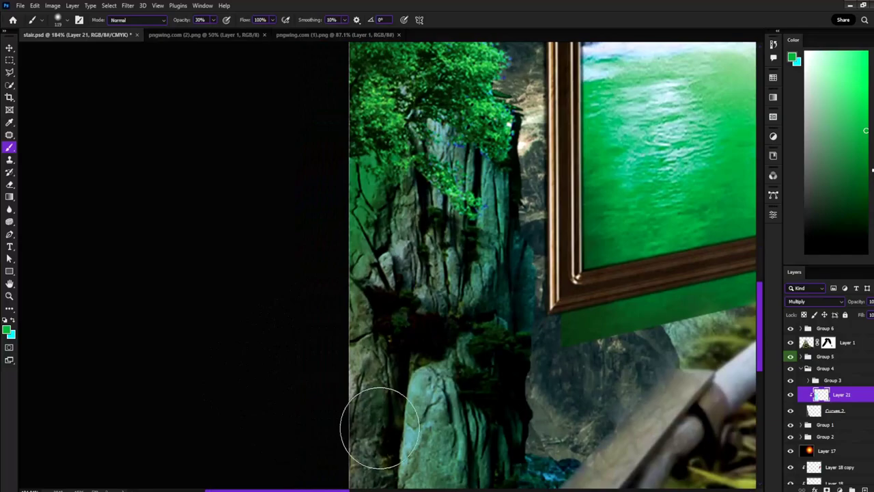
pyautogui.scroll(-3, 394, 310)
pyautogui.scroll(-5, 585, 269)
pyautogui.scroll(2, 356, 176)
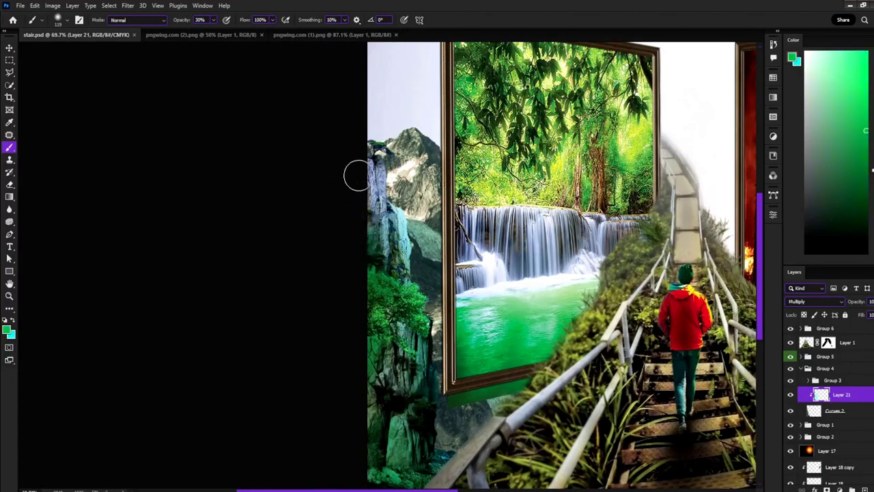
pyautogui.scroll(-3, 426, 469)
pyautogui.hotkey('ctrl', 'j')
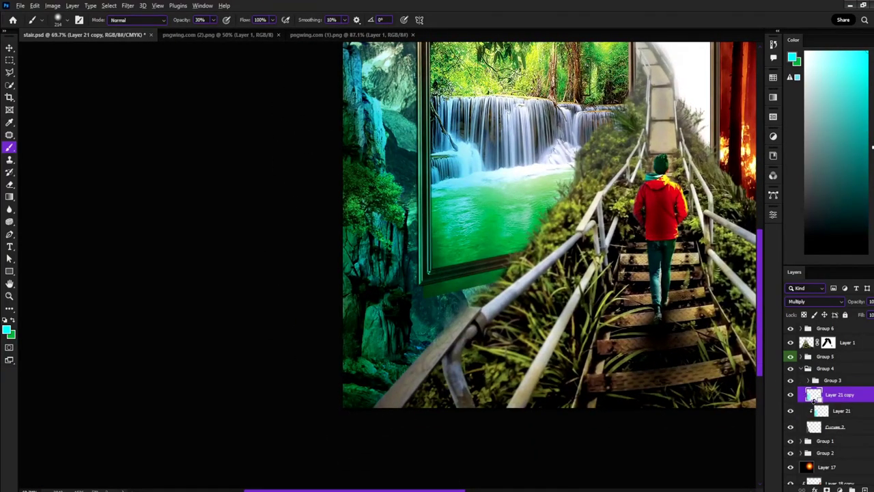
pyautogui.hotkey('alt', 'shift', 'o')
pyautogui.scroll(-3, 678, 355)
pyautogui.scroll(2, 614, 307)
pyautogui.press('d')
pyautogui.press('x')
pyautogui.click(790, 394)
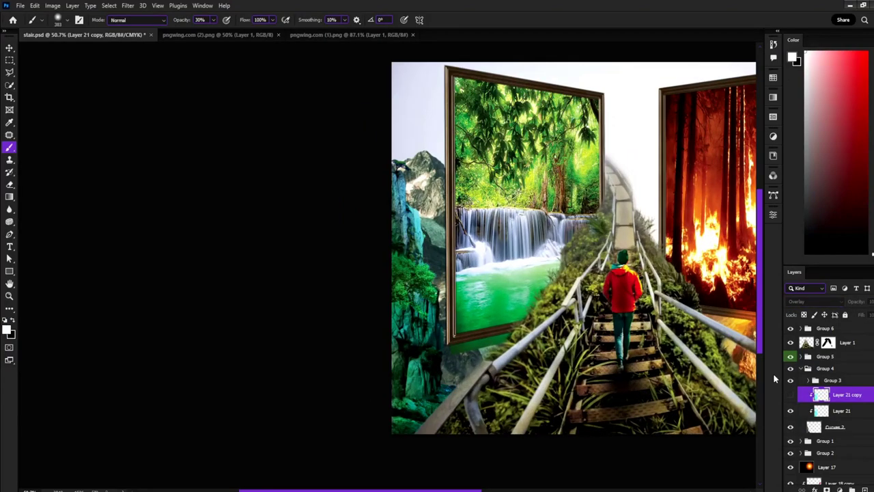
pyautogui.click(791, 394)
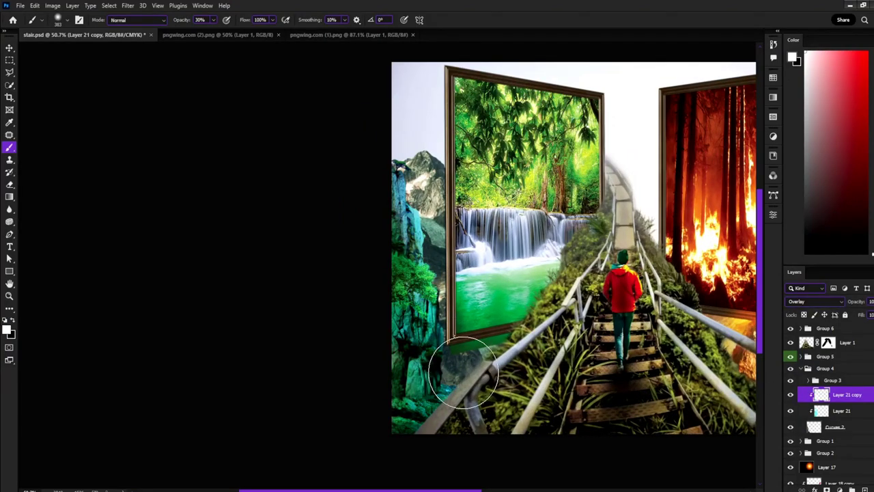
pyautogui.scroll(-3, 509, 300)
pyautogui.scroll(1, 508, 300)
# Duplicate Layer 17, redoing the duplicate after a cancelled first attempt
pyautogui.click(826, 467)
pyautogui.hotkey('ctrl', 'j')
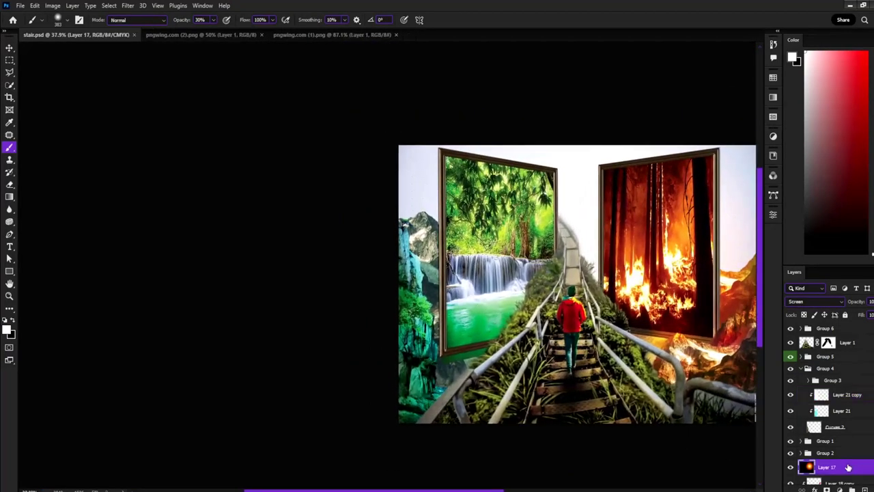
pyautogui.hotkey('ctrl', 't')
pyautogui.press('Escape')
pyautogui.press('b')
pyautogui.hotkey('ctrl', 'z')
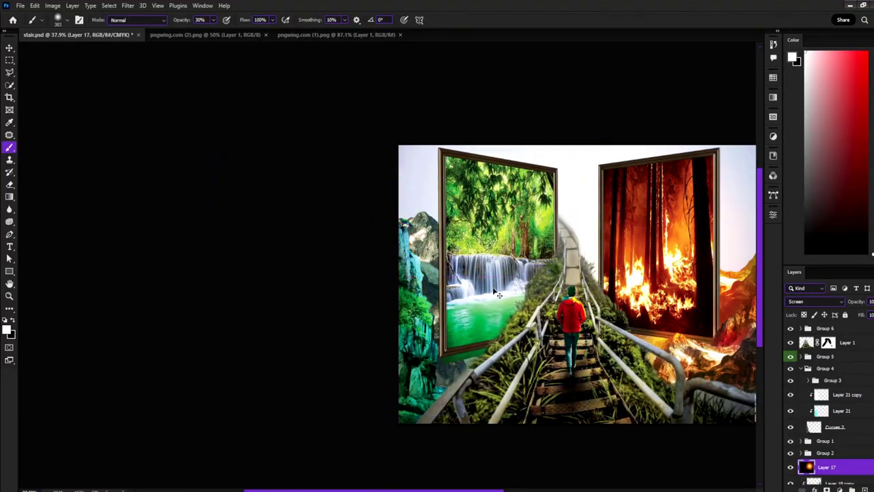
pyautogui.hotkey('ctrl', 'j')
# Move the Layer 17 copy up the stack and fill it with the blue preset gradient
pyautogui.press('g')
pyautogui.click(68, 20)
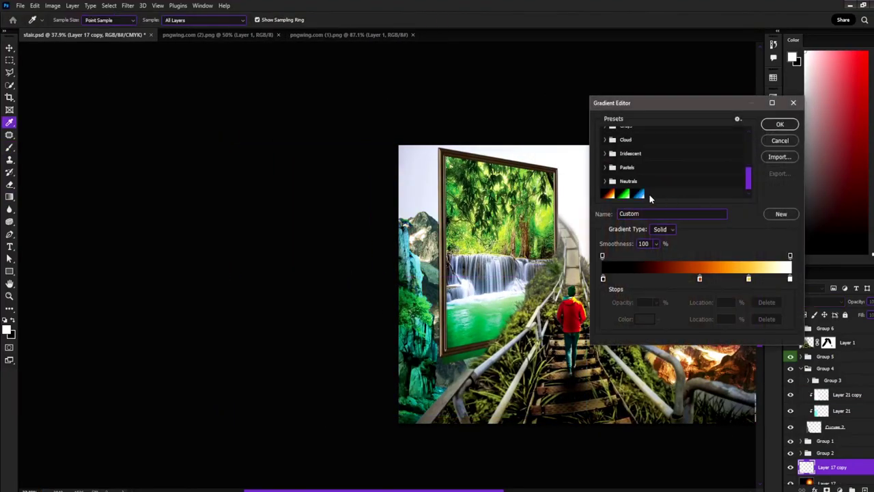
pyautogui.click(780, 121)
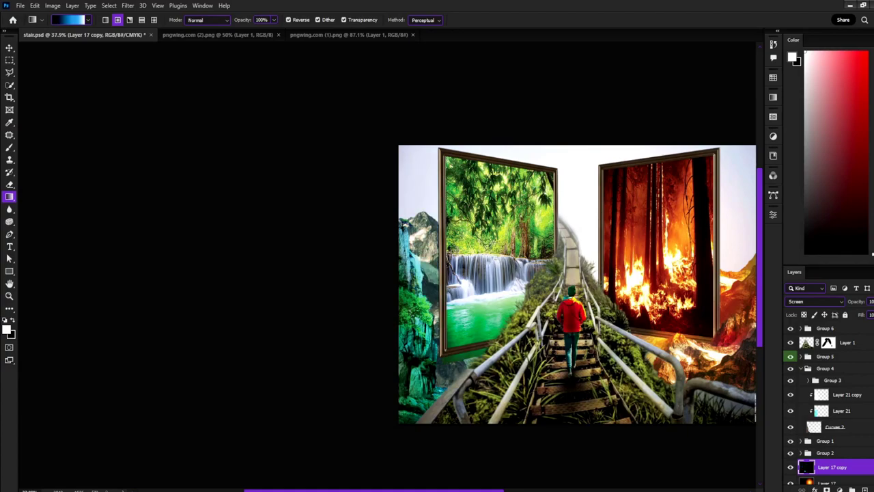
pyautogui.moveTo(830, 466); pyautogui.dragTo(819, 349)
pyautogui.moveTo(529, 409); pyautogui.dragTo(561, 287)
# Rotate the blue glow about -23° and set its blend mode to Screen
pyautogui.hotkey('ctrl', 't')
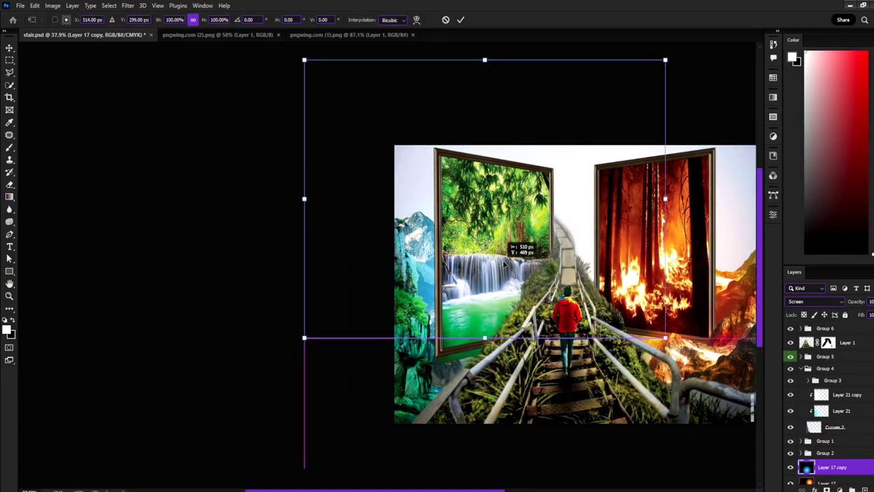
pyautogui.moveTo(655, 471); pyautogui.dragTo(558, 330)
pyautogui.press('Return')
pyautogui.click(817, 301)
pyautogui.click(806, 347)
pyautogui.hotkey('ctrl', 't')
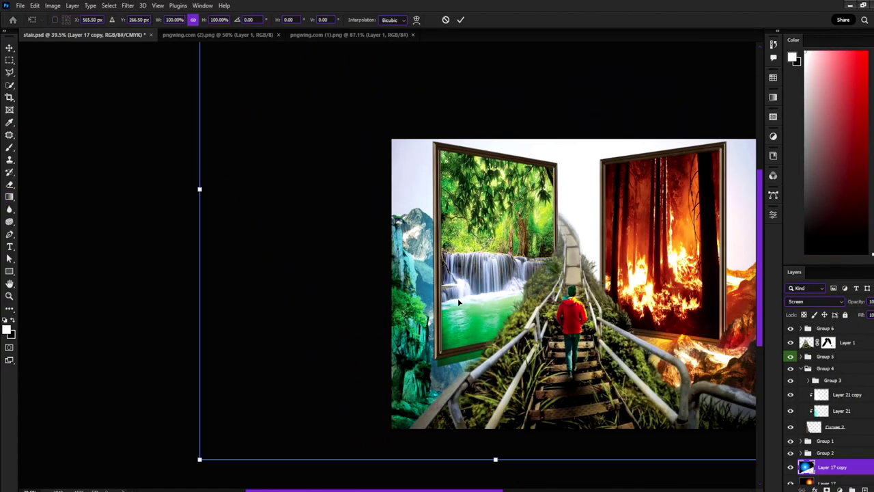
pyautogui.press('Return')
# Erase the unwanted parts of the blue glow
pyautogui.press('e')
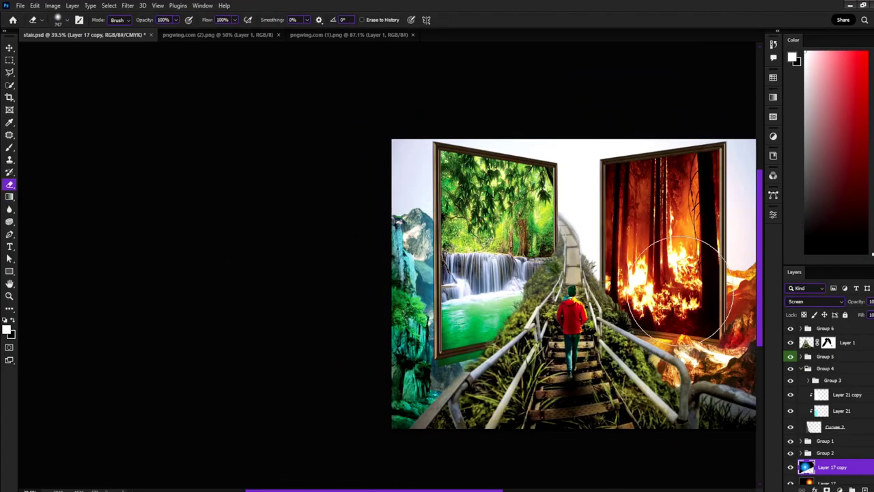
pyautogui.scroll(-1, 430, 184)
pyautogui.scroll(2, 430, 184)
pyautogui.scroll(5, 430, 185)
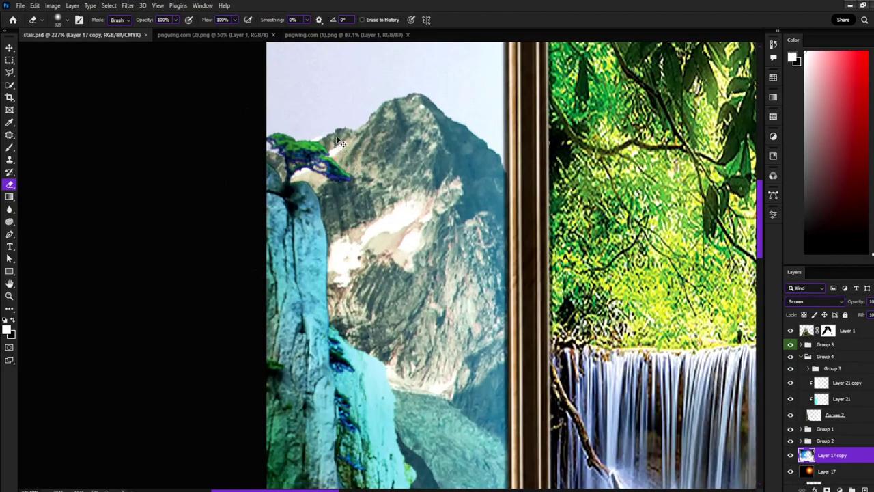
pyautogui.hotkey('alt', '[')
pyautogui.hotkey('alt', '[')
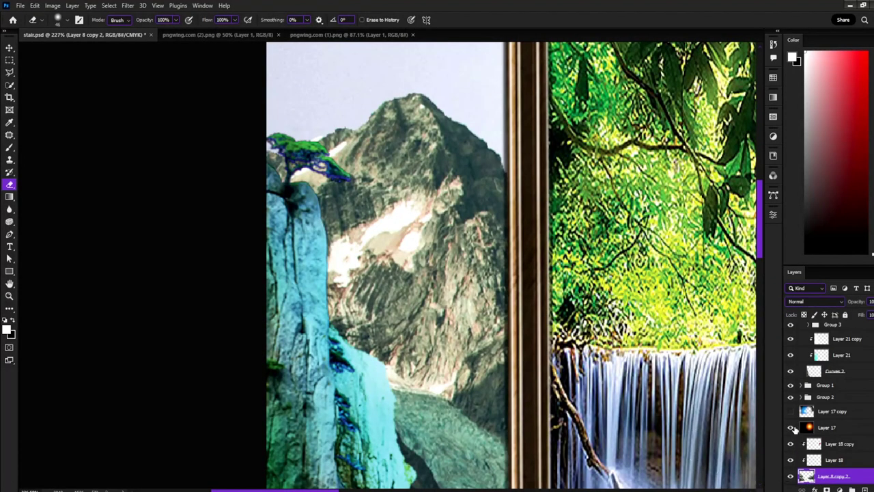
pyautogui.scroll(-4, 354, 145)
pyautogui.press('b')
pyautogui.scroll(-2, 461, 317)
# Make green the foreground colour and start tinting the left mountain on a Multiply layer
pyautogui.scroll(3, 435, 283)
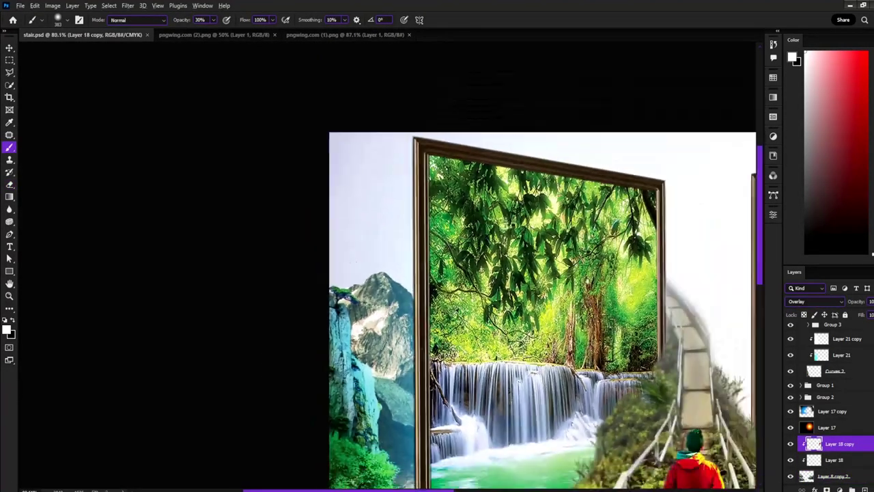
pyautogui.scroll(1, 484, 314)
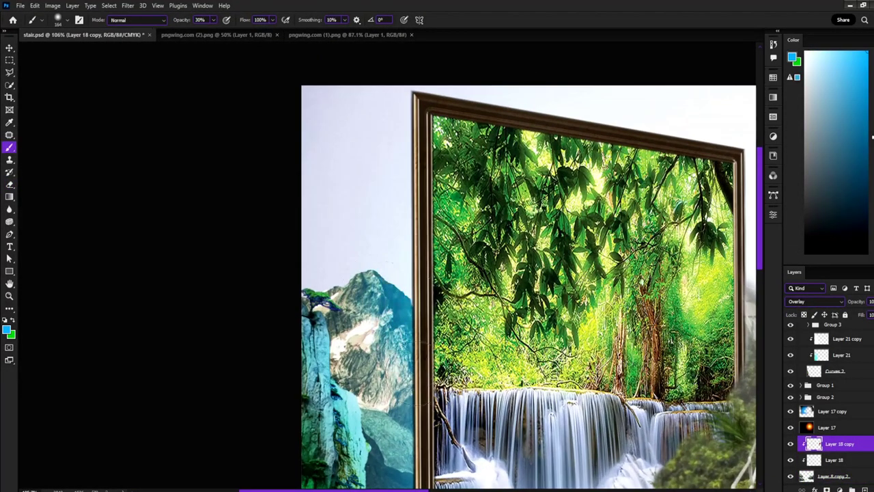
pyautogui.press('x')
pyautogui.moveTo(427, 177); pyautogui.dragTo(410, 321)
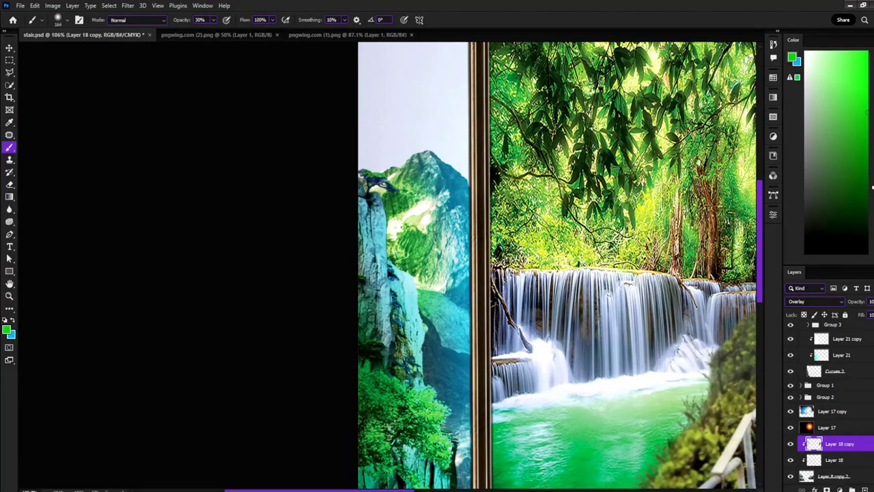
pyautogui.click(817, 302)
pyautogui.click(813, 317)
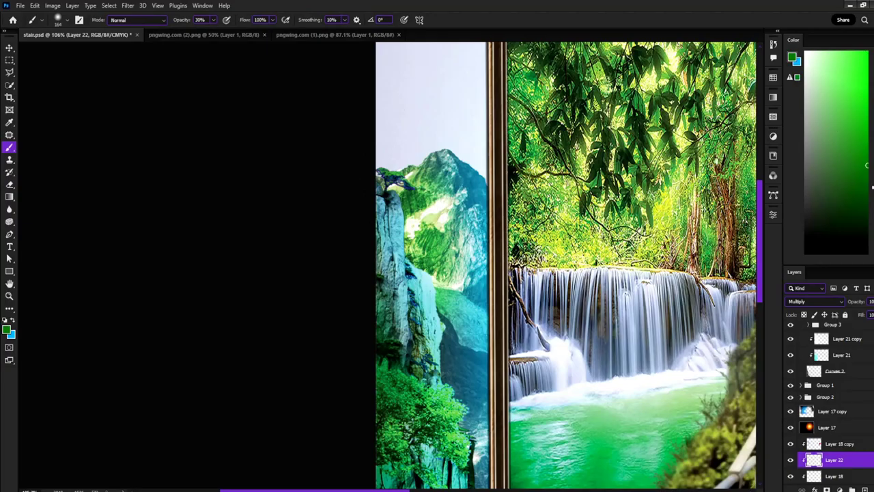
# Brush more green over the left mountain and save stair.psd
pyautogui.scroll(2, 371, 293)
pyautogui.moveTo(371, 293); pyautogui.dragTo(437, 355)
pyautogui.scroll(-10, 355, 226)
pyautogui.scroll(12, 380, 303)
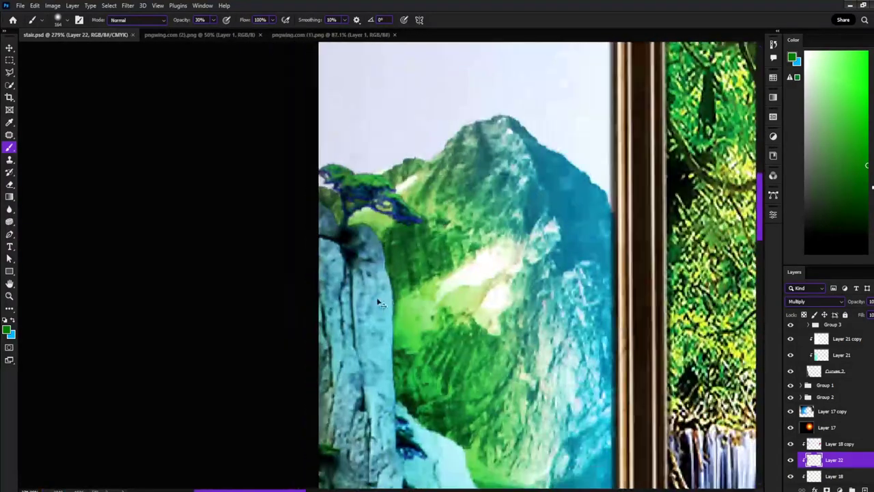
pyautogui.scroll(-8, 533, 310)
pyautogui.hotkey('ctrl', 's')
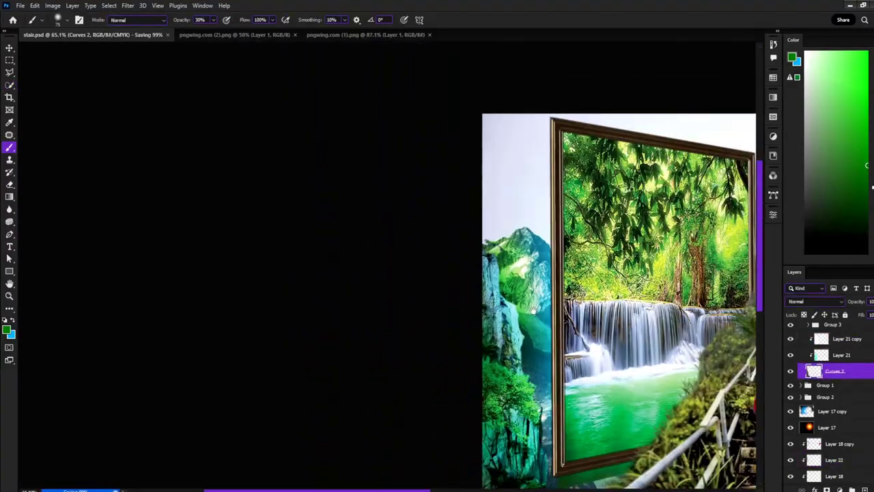
pyautogui.scroll(-3, 534, 311)
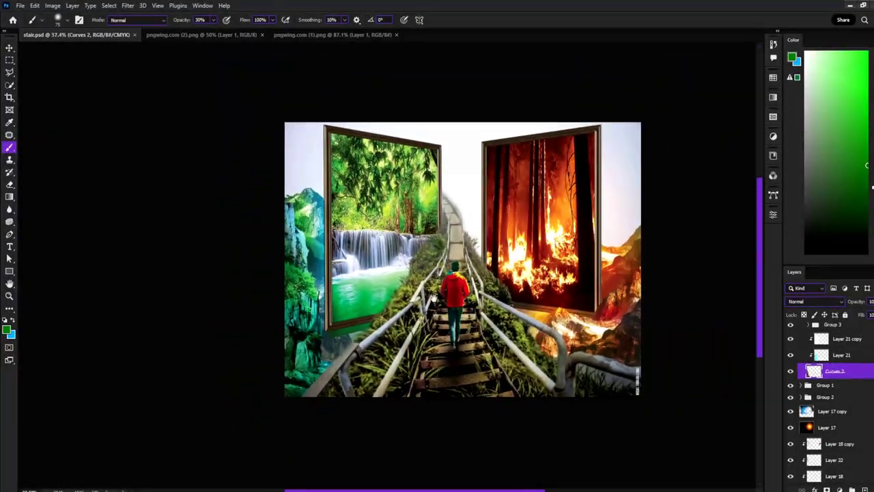
# Give the fire frame (Layer 2) an orange Outer Glow
pyautogui.scroll(1, 481, 290)
pyautogui.doubleClick(862, 443)
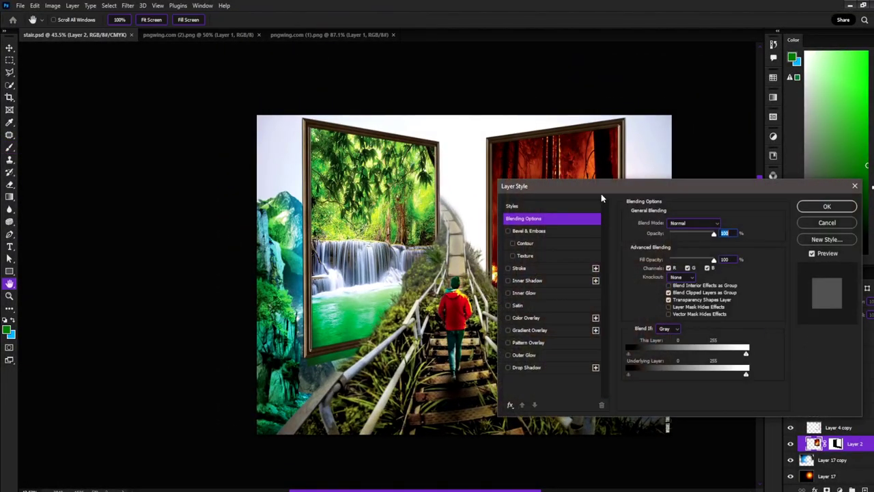
pyautogui.moveTo(601, 194); pyautogui.dragTo(197, 126)
pyautogui.click(120, 287)
pyautogui.click(246, 189)
pyautogui.click(752, 219)
pyautogui.click(772, 102)
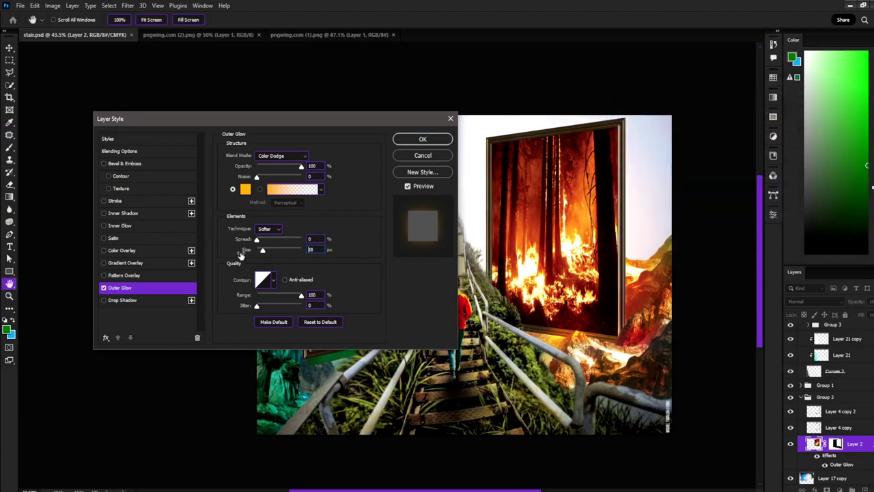
pyautogui.press('Return')
# Give the waterfall frame (Layer 3) a green Outer Glow with Range lowered to about 31
pyautogui.click(847, 441)
pyautogui.scroll(2, 840, 409)
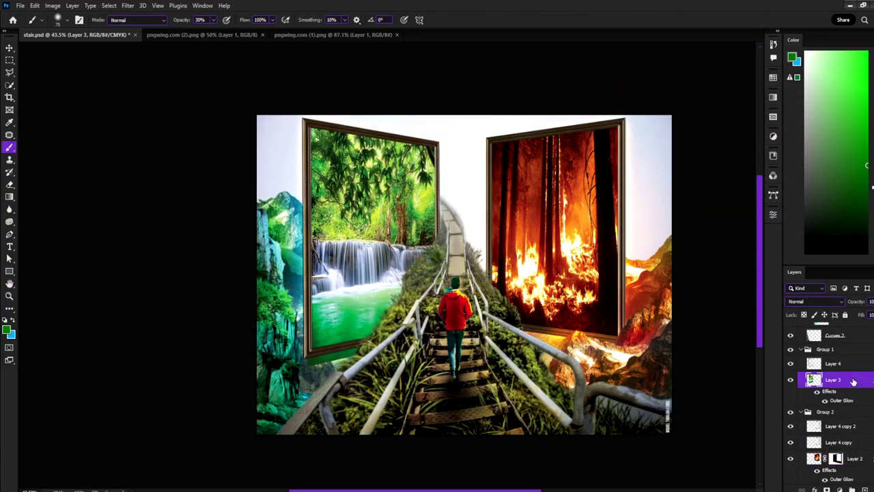
pyautogui.doubleClick(862, 380)
pyautogui.click(389, 286)
pyautogui.click(515, 187)
pyautogui.click(746, 177)
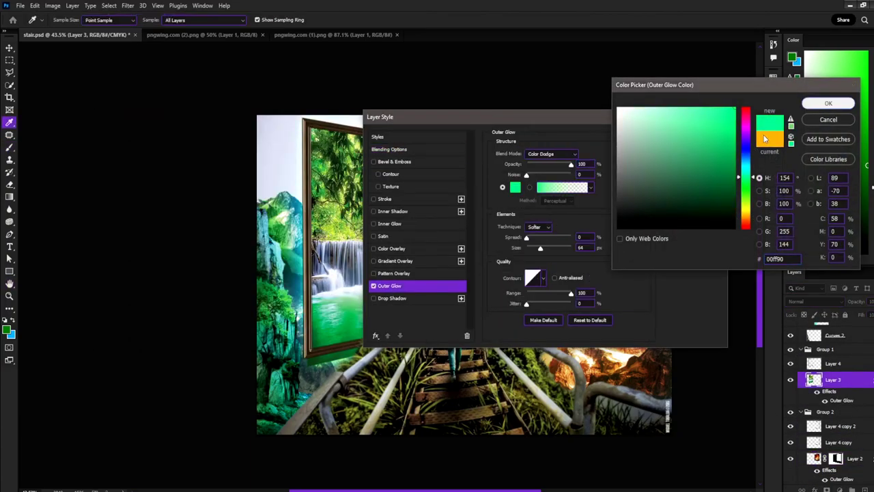
pyautogui.press('Return')
pyautogui.moveTo(512, 293); pyautogui.dragTo(479, 293)
pyautogui.press('Return')
# Burn the fire just above the beam on Layer 4 copy 2
pyautogui.scroll(5, 533, 328)
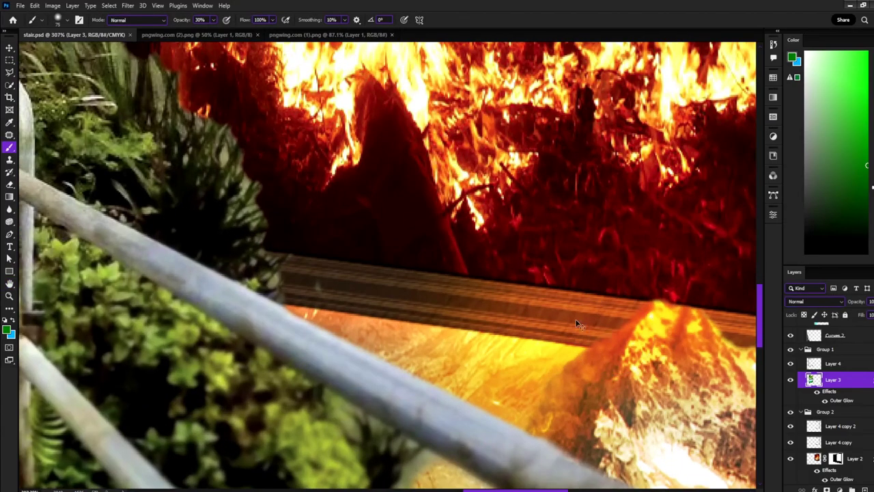
pyautogui.click(840, 425)
pyautogui.moveTo(607, 307)
pyautogui.mouseDown()
pyautogui.moveTo(677, 289)
pyautogui.moveTo(290, 336)
pyautogui.mouseUp()
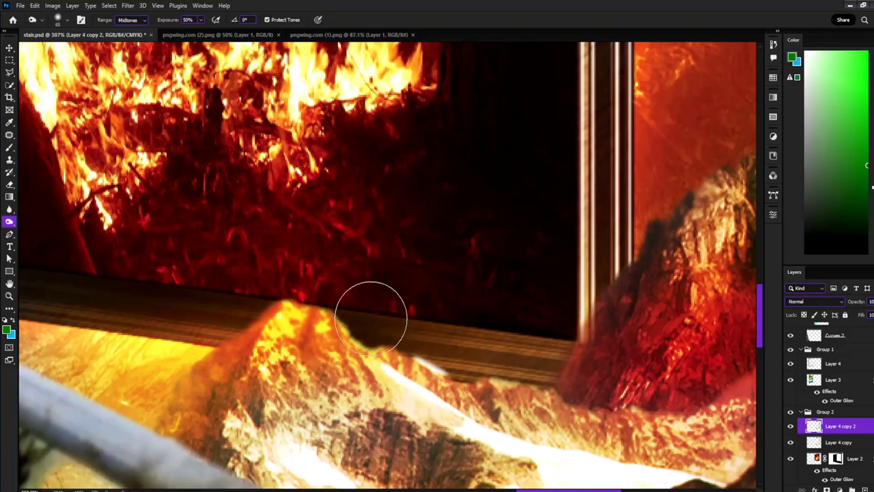
pyautogui.scroll(-5, 467, 309)
pyautogui.scroll(2, 140, 254)
# Burn along the beam under the fire frame with a smaller brush
pyautogui.scroll(1, 140, 254)
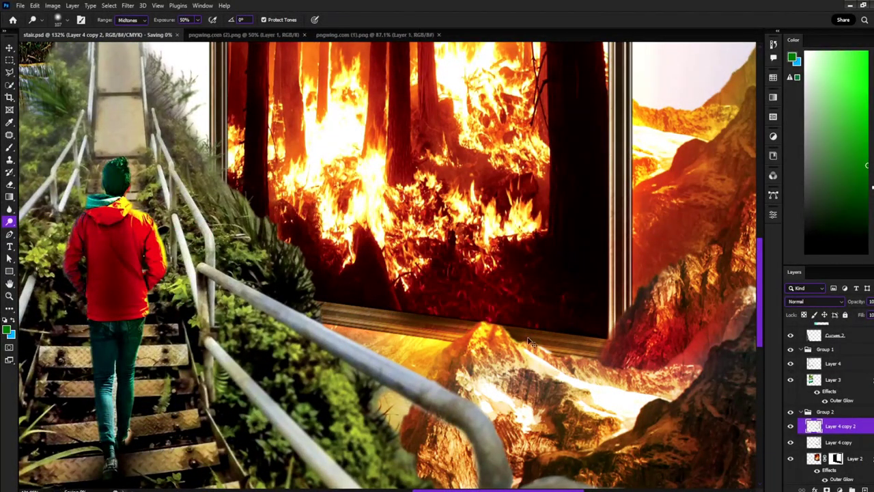
pyautogui.scroll(2, 360, 314)
pyautogui.press('[')
pyautogui.press('[')
pyautogui.press('[')
pyautogui.moveTo(359, 303); pyautogui.dragTo(281, 292)
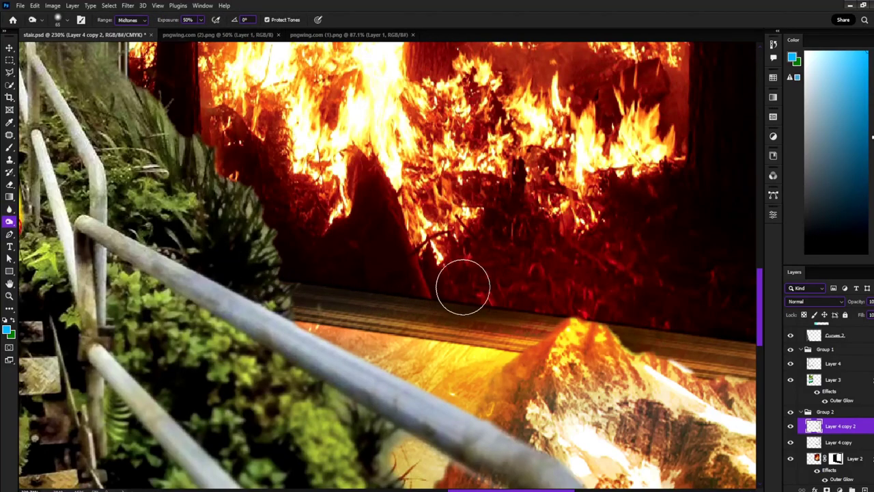
pyautogui.hscroll(5, 478, 274)
pyautogui.scroll(5, 507, 201)
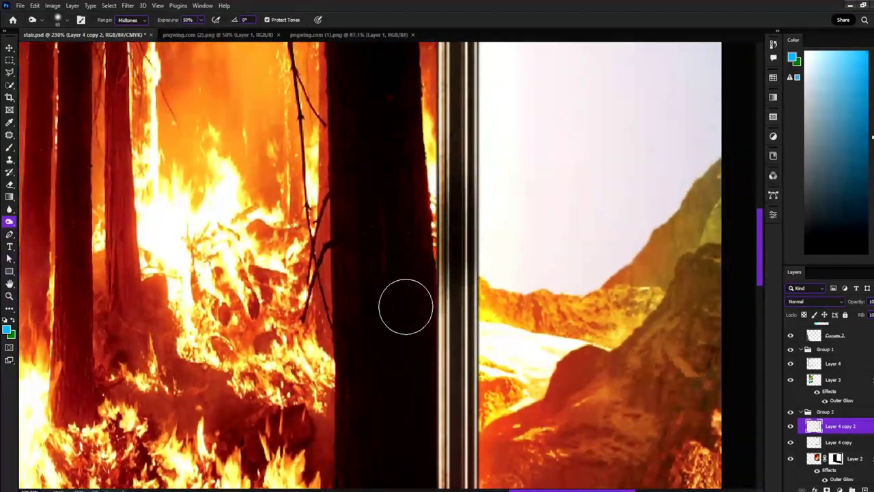
pyautogui.scroll(5, 396, 163)
pyautogui.scroll(-6, 489, 312)
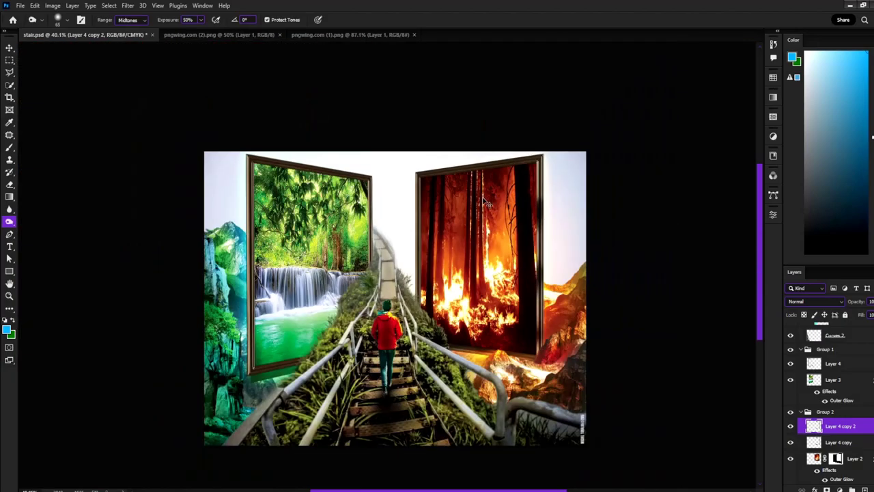
pyautogui.scroll(2, 376, 295)
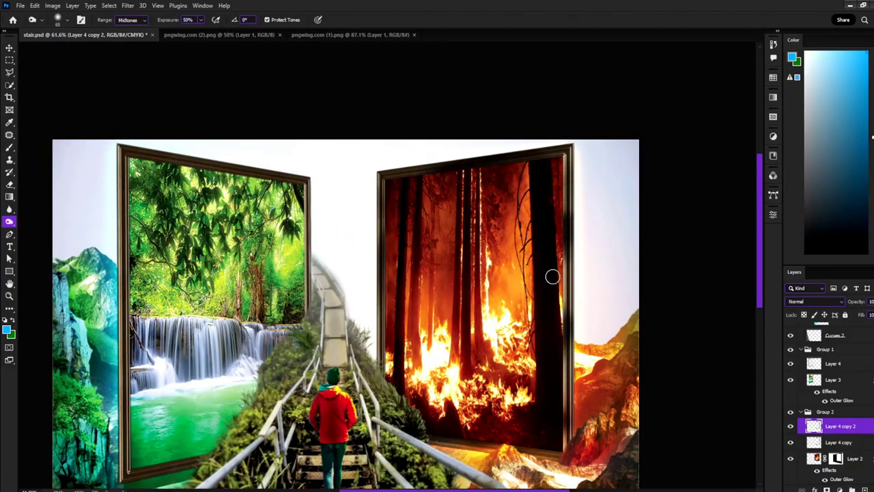
pyautogui.scroll(2, 562, 182)
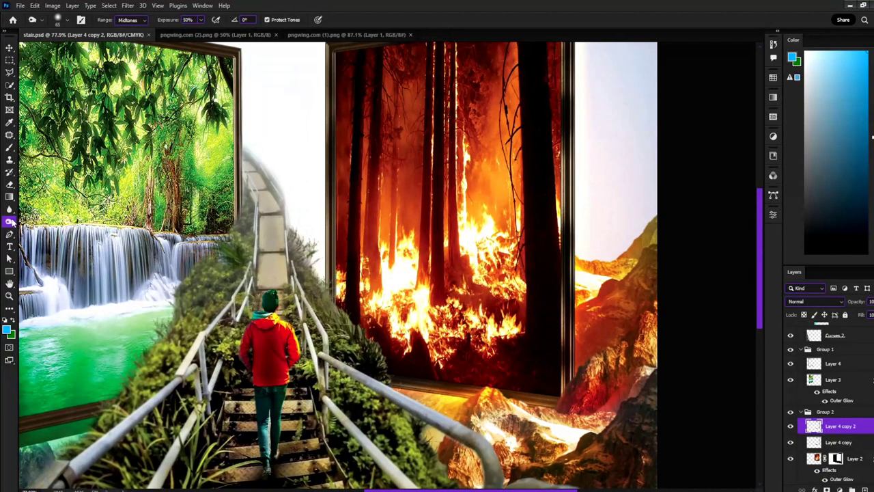
pyautogui.scroll(-4, 478, 205)
pyautogui.scroll(3, 379, 306)
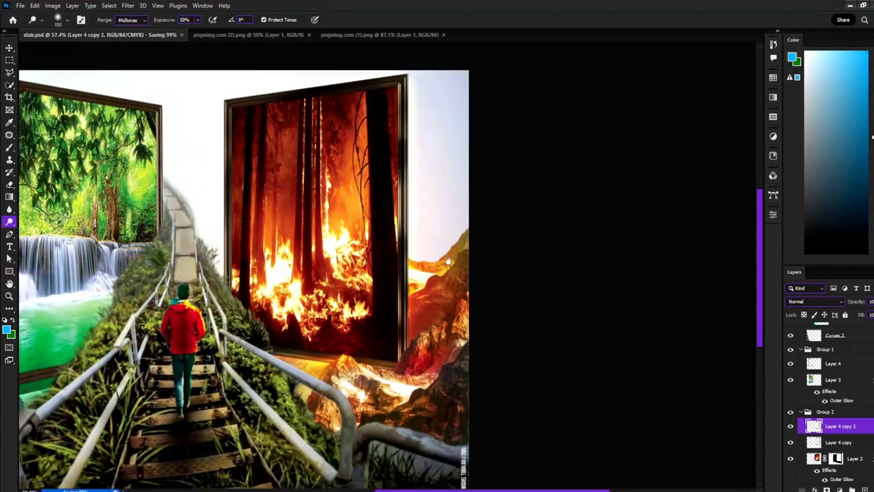
pyautogui.scroll(2, 379, 305)
# Add Layer 23 in Overlay mode with orange as the paint colour
pyautogui.click(816, 301)
pyautogui.click(813, 372)
pyautogui.keyDown('alt'); pyautogui.click(464, 225); pyautogui.keyUp('alt')
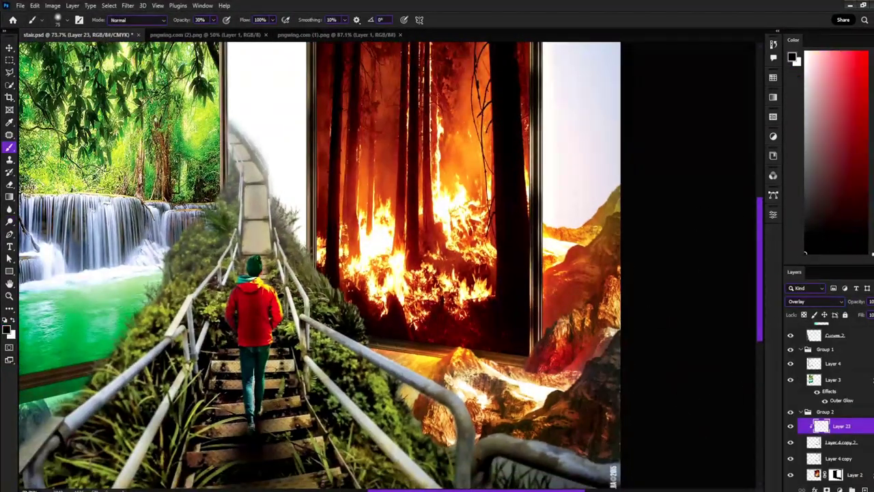
pyautogui.scroll(-3, 516, 234)
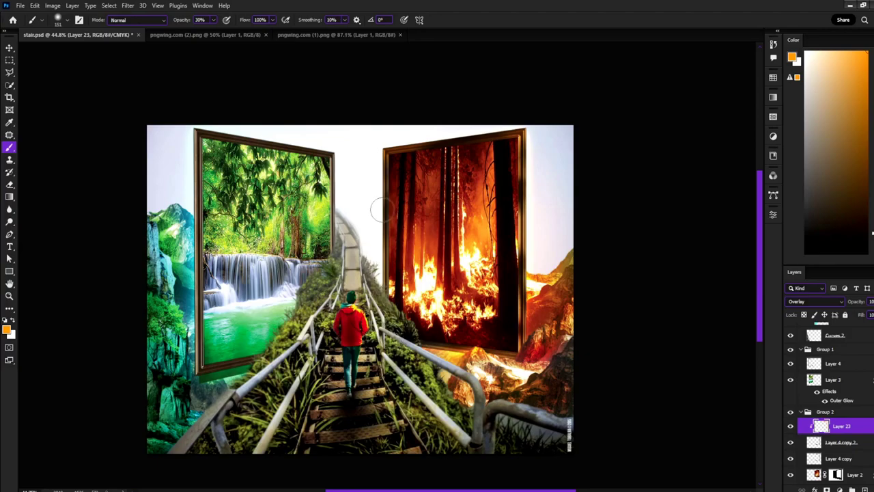
# In Camera Raw, raise the fire image's temperature, contrast, highlights and shadows, with whites at +100
pyautogui.scroll(2, 294, 218)
pyautogui.click(854, 474)
pyautogui.click(128, 6)
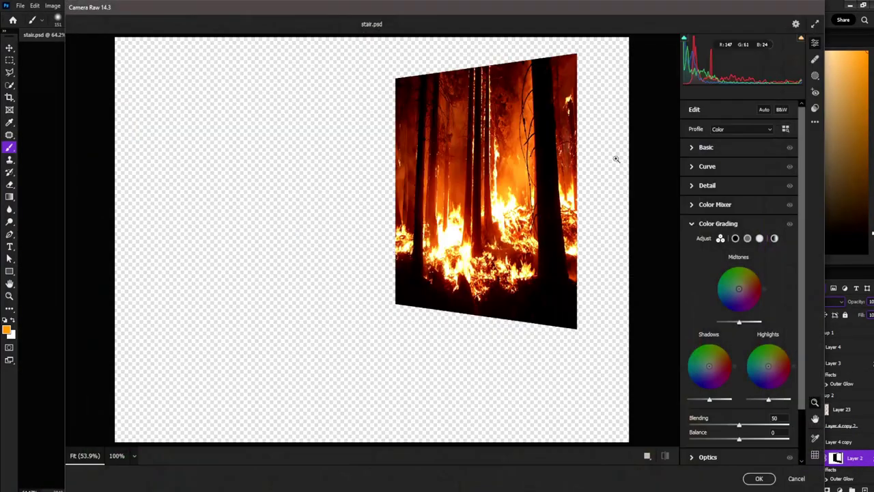
pyautogui.click(706, 147)
pyautogui.moveTo(739, 185); pyautogui.dragTo(749, 185)
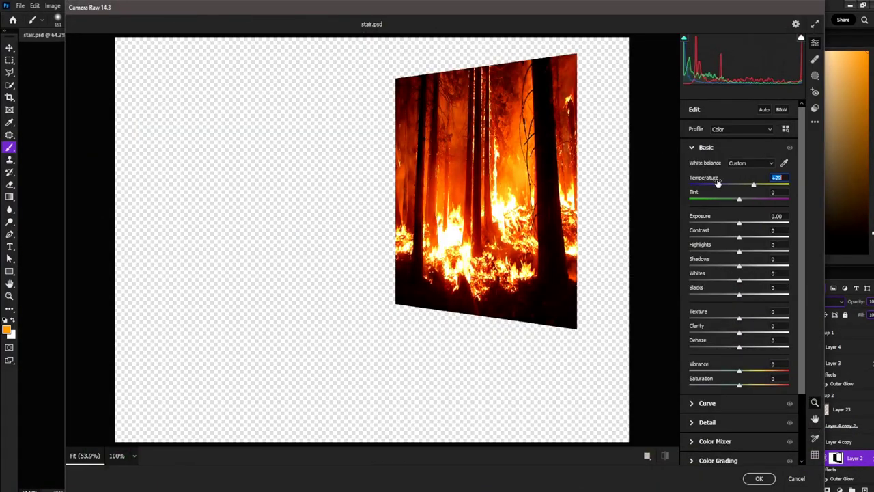
pyautogui.moveTo(738, 236); pyautogui.dragTo(762, 237)
pyautogui.moveTo(707, 218)
pyautogui.mouseDown()
pyautogui.moveTo(720, 220)
pyautogui.moveTo(707, 218)
pyautogui.moveTo(716, 245)
pyautogui.mouseUp()
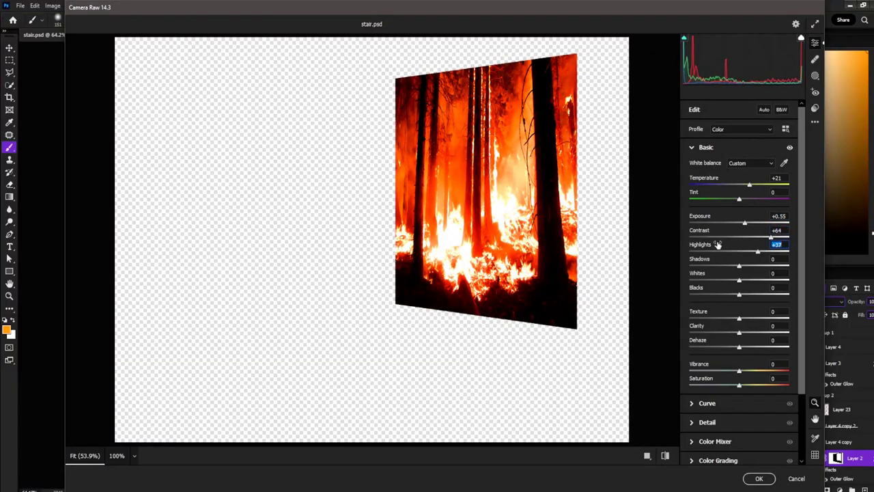
pyautogui.moveTo(704, 178)
pyautogui.mouseDown()
pyautogui.moveTo(693, 179)
pyautogui.moveTo(703, 179)
pyautogui.mouseUp()
pyautogui.moveTo(700, 217); pyautogui.dragTo(707, 217)
pyautogui.moveTo(700, 259); pyautogui.dragTo(767, 274)
# Increase clarity and dehaze, then add a vignette in the Optics panel
pyautogui.moveTo(710, 326); pyautogui.dragTo(726, 325)
pyautogui.scroll(-2, 726, 326)
pyautogui.moveTo(721, 258); pyautogui.dragTo(729, 288)
pyautogui.click(703, 365)
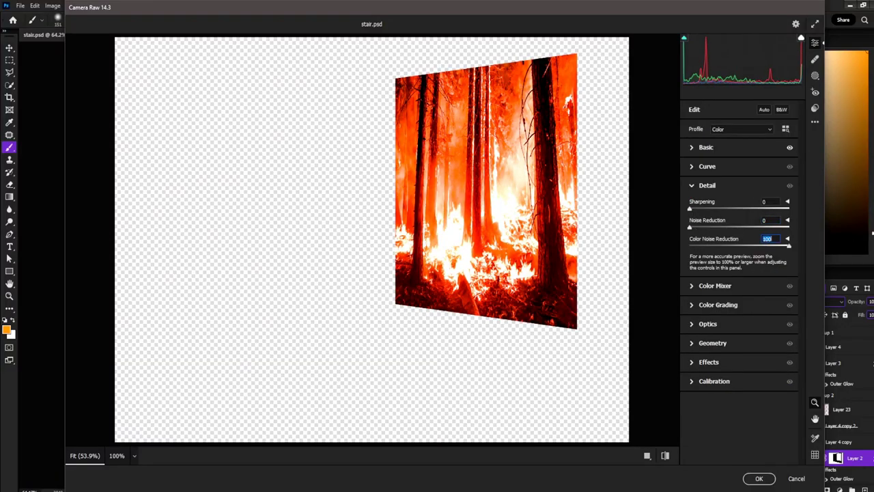
pyautogui.click(695, 324)
pyautogui.moveTo(739, 283)
pyautogui.mouseDown()
pyautogui.moveTo(692, 284)
pyautogui.moveTo(766, 287)
pyautogui.mouseUp()
# Check the Color Grading and Color Mixer panels, then reapply the Camera Raw filter
pyautogui.click(718, 223)
pyautogui.click(715, 204)
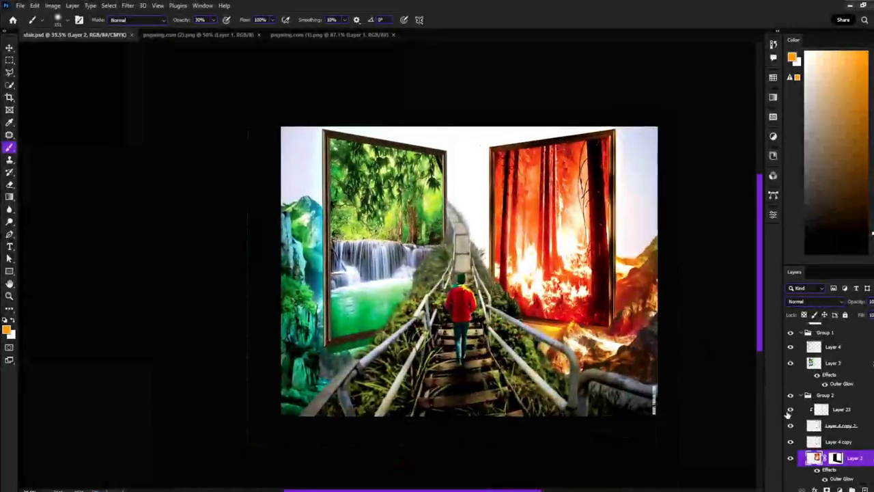
pyautogui.scroll(1, 586, 300)
pyautogui.click(128, 5)
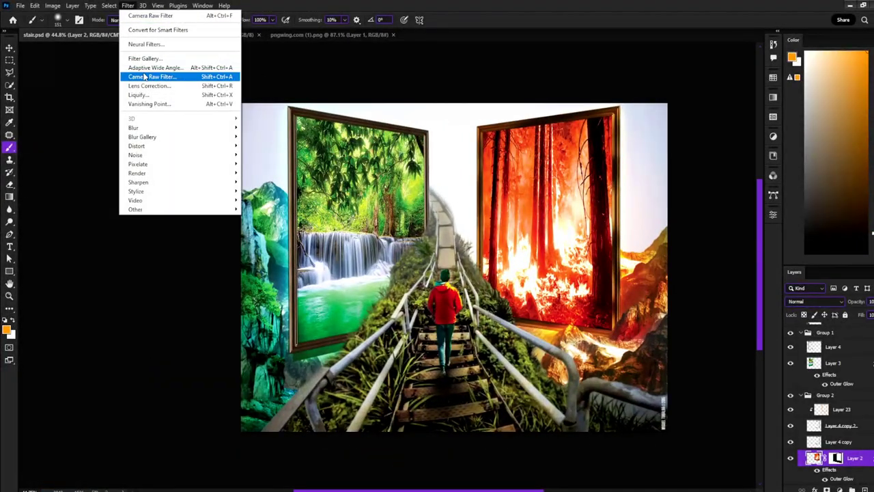
pyautogui.click(174, 77)
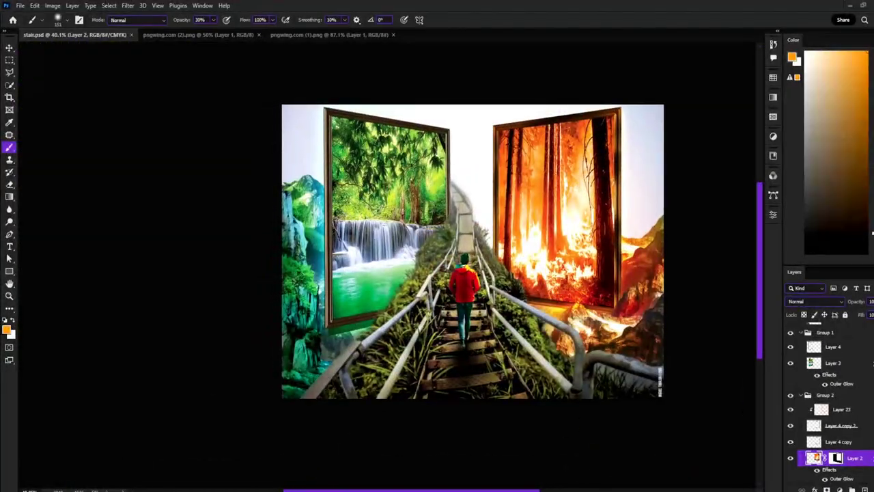
pyautogui.scroll(-3, 845, 461)
# Paste the red-cloud image and enlarge it over the upper-right sky
pyautogui.hotkey('ctrl', 'v')
pyautogui.hotkey('ctrl', 't')
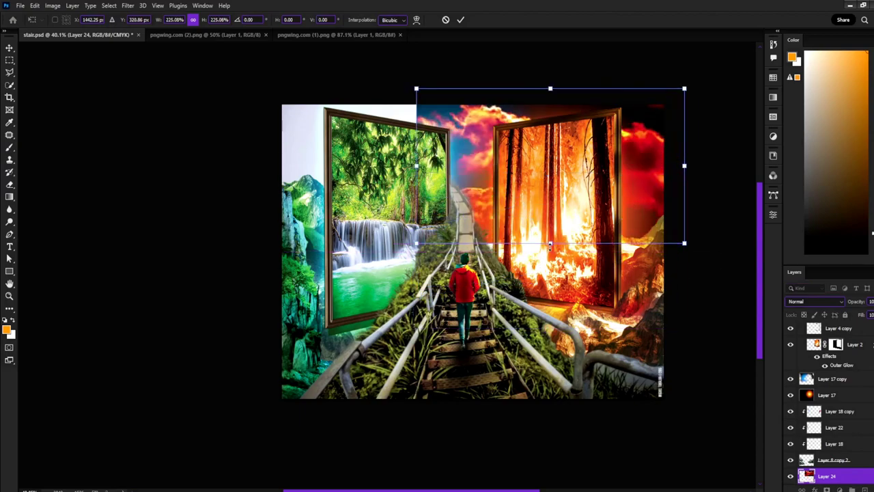
pyautogui.moveTo(587, 193)
pyautogui.mouseDown()
pyautogui.moveTo(613, 194)
pyautogui.moveTo(581, 250)
pyautogui.mouseUp()
pyautogui.press('Return')
pyautogui.press('b')
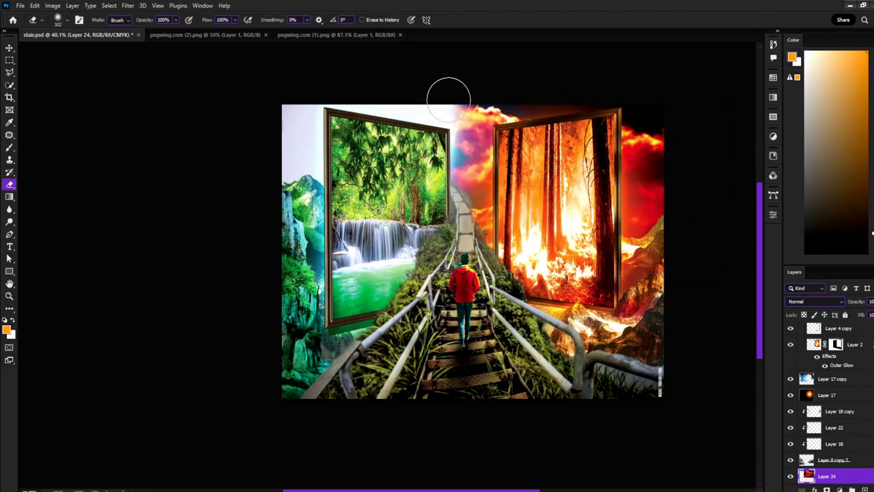
# Duplicate the sky, flip the copy horizontally and move it to the upper left
pyautogui.hotkey('ctrl', 'j')
pyautogui.hotkey('ctrl', 't')
pyautogui.rightClick(508, 230)
pyautogui.click(523, 472)
pyautogui.moveTo(581, 204); pyautogui.dragTo(389, 205)
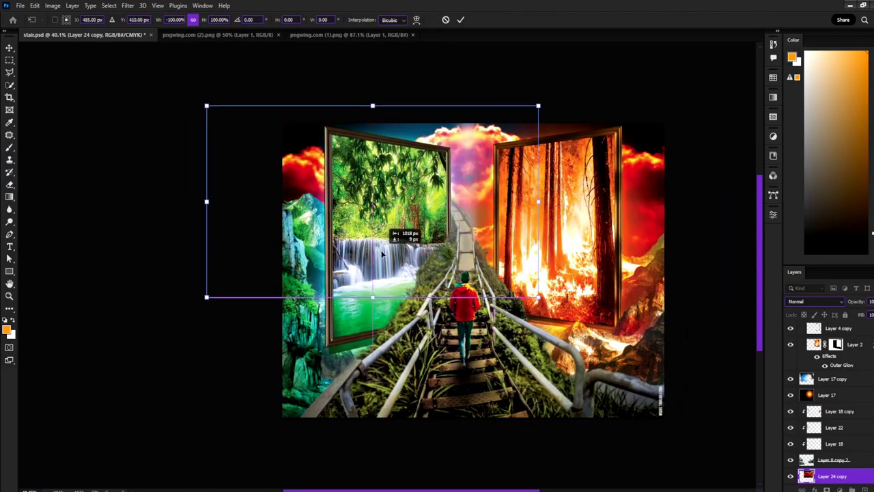
pyautogui.press('Return')
# Shift the sky copy's hue by +6 with a clipped Hue/Saturation, merge it, and save
pyautogui.click(837, 490)
pyautogui.click(838, 404)
pyautogui.moveTo(694, 279); pyautogui.dragTo(698, 279)
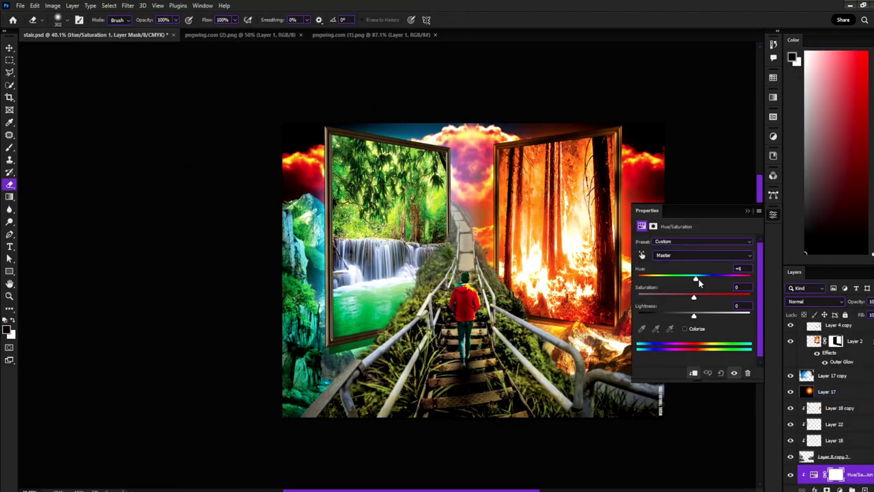
pyautogui.press('Delete')
pyautogui.click(747, 210)
pyautogui.hotkey('ctrl', 's')
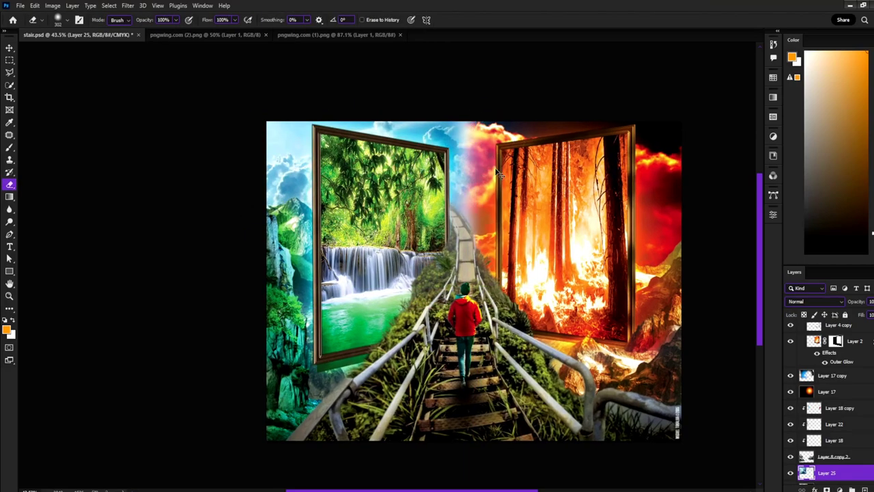
# Keep the Layer 24 sky at Normal blend mode
pyautogui.hotkey('alt', '[')
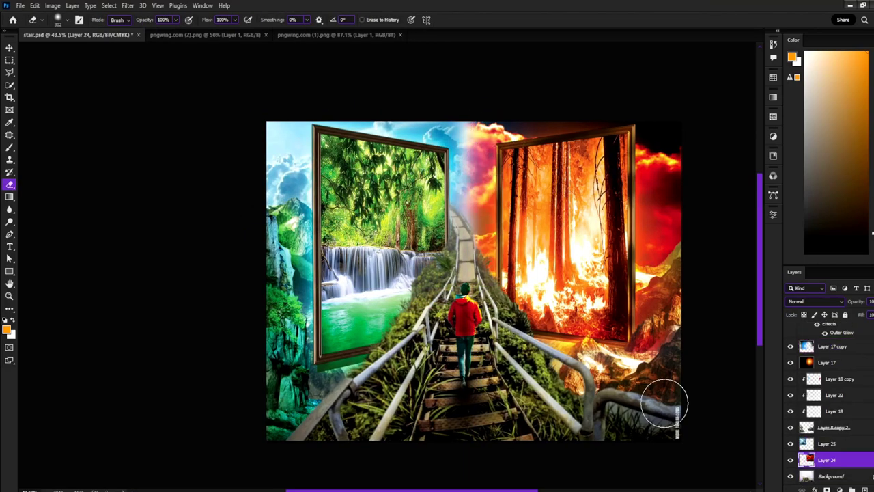
pyautogui.keyDown('alt'); pyautogui.click(790, 460); pyautogui.keyUp('alt')
pyautogui.click(816, 301)
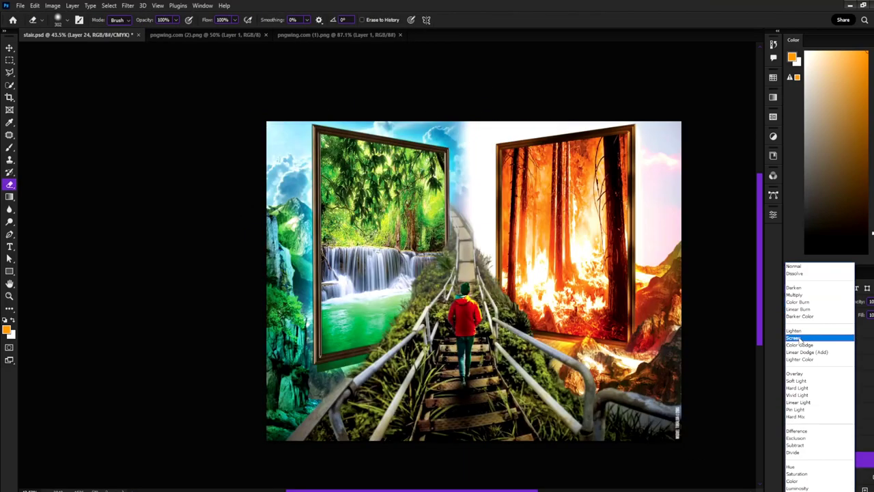
pyautogui.click(794, 266)
pyautogui.scroll(-1, 743, 411)
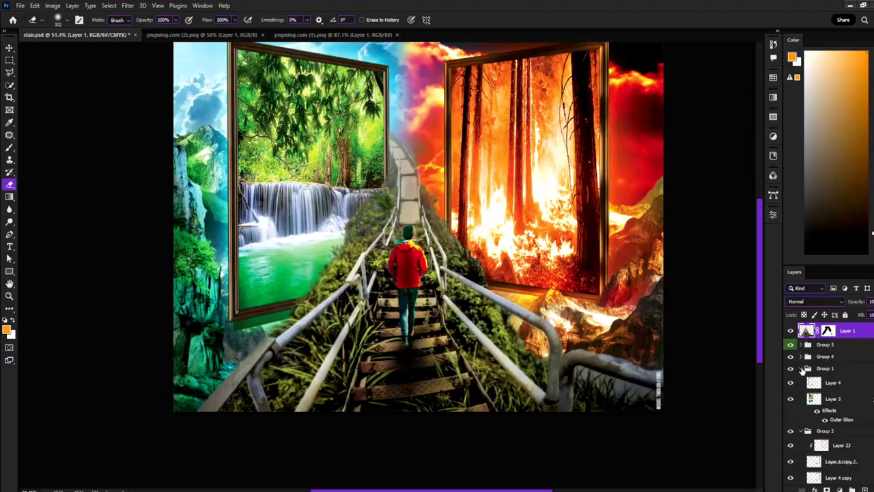
# Group the sky layers from Layer 17 copy through Layer 24
pyautogui.click(802, 369)
pyautogui.scroll(-3, 819, 410)
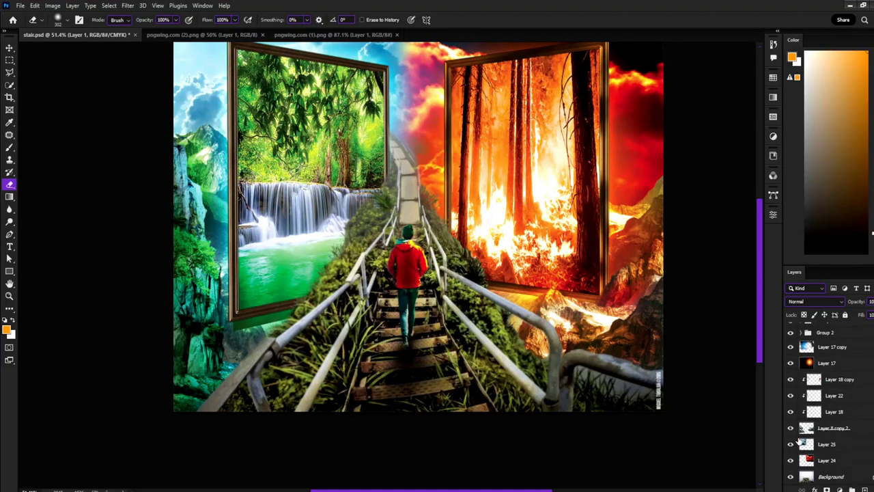
pyautogui.click(813, 460)
pyautogui.keyDown('shift'); pyautogui.click(840, 347); pyautogui.keyUp('shift')
pyautogui.hotkey('ctrl', 'g')
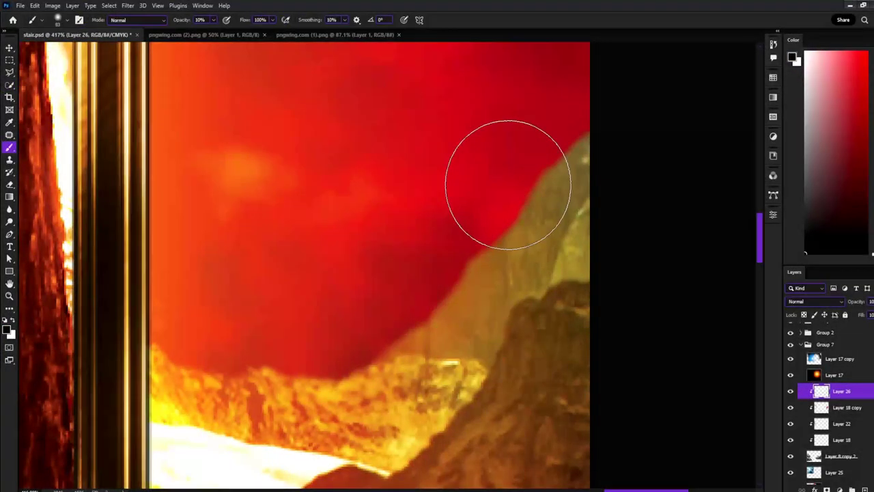
# Paint red along the mountain edge by the fire, then set the eraser to 10% opacity
pyautogui.moveTo(508, 184)
pyautogui.mouseDown()
pyautogui.moveTo(284, 346)
pyautogui.moveTo(243, 339)
pyautogui.mouseUp()
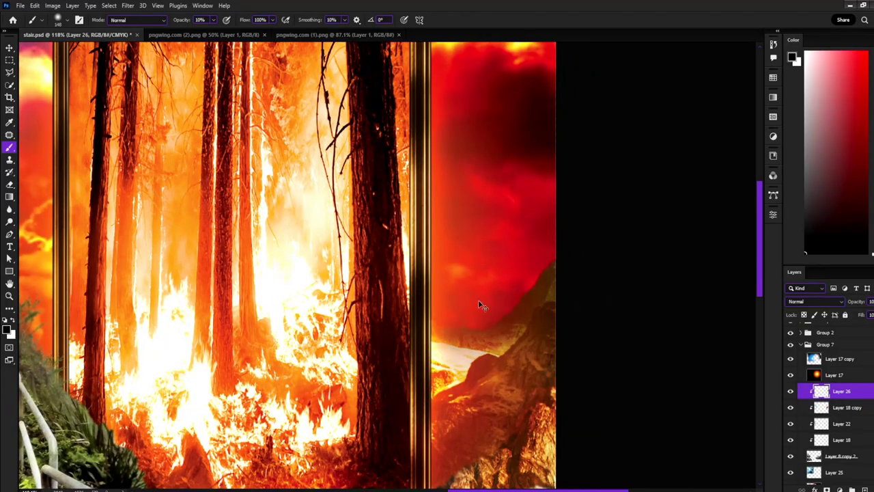
pyautogui.scroll(2, 577, 387)
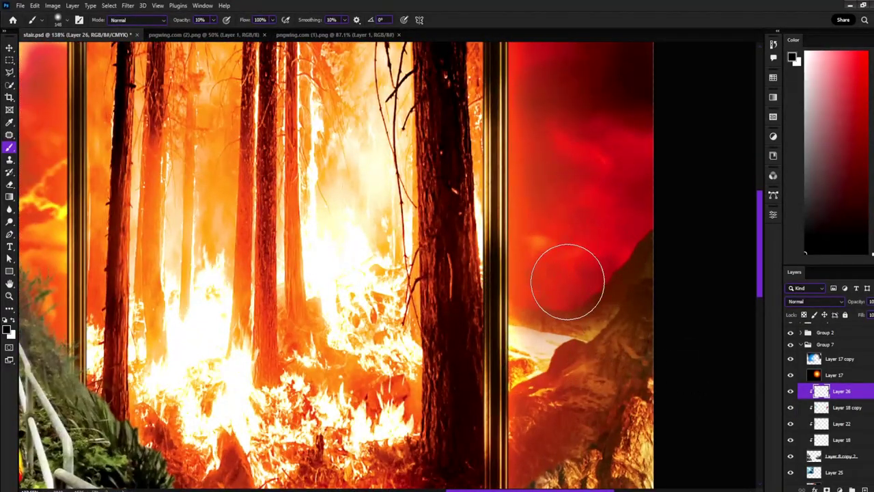
pyautogui.scroll(1, 630, 308)
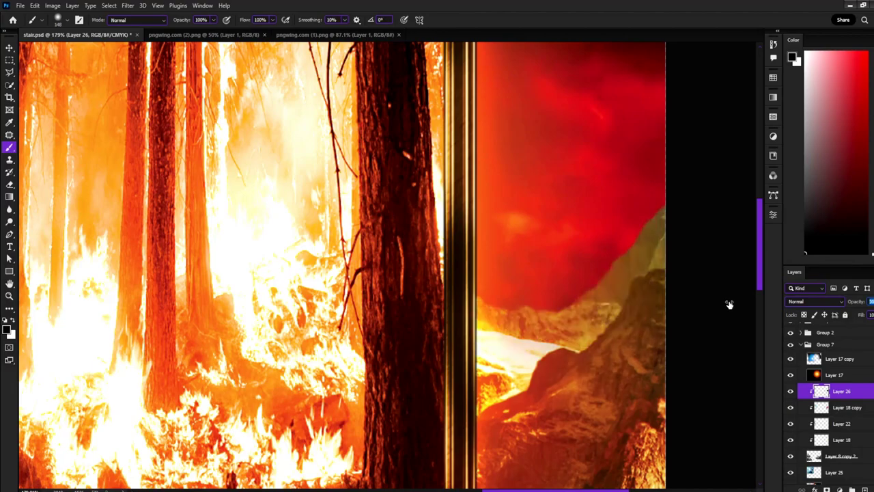
pyautogui.scroll(-1, 547, 360)
pyautogui.scroll(1, 546, 341)
pyautogui.press('1')
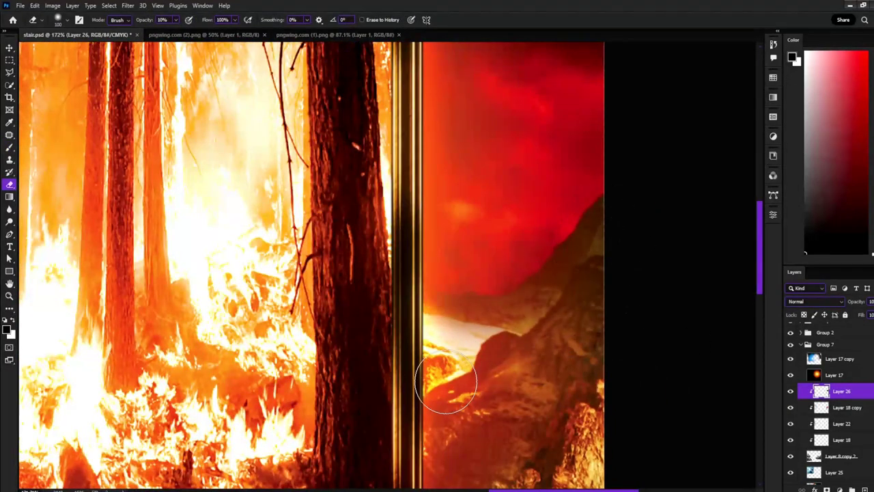
# Select the Layer 8 copy 2 rock layer with the Dodge tool
pyautogui.keyDown('ctrl'); pyautogui.click(590, 260); pyautogui.keyUp('ctrl')
pyautogui.scroll(3, 574, 246)
pyautogui.click(18, 222)
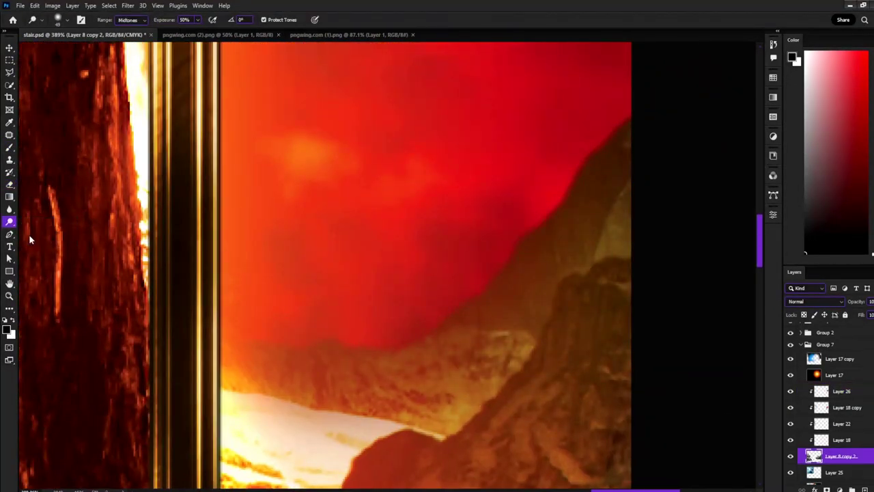
# Move the Layer 8 copy 3 rock layer above glow Layers 27–29
pyautogui.scroll(-10, 542, 341)
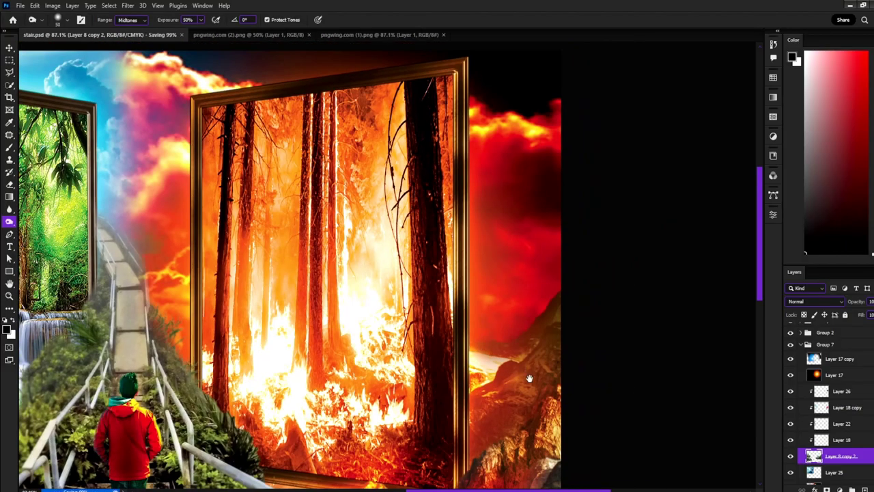
pyautogui.scroll(9, 523, 371)
pyautogui.scroll(-3, 833, 424)
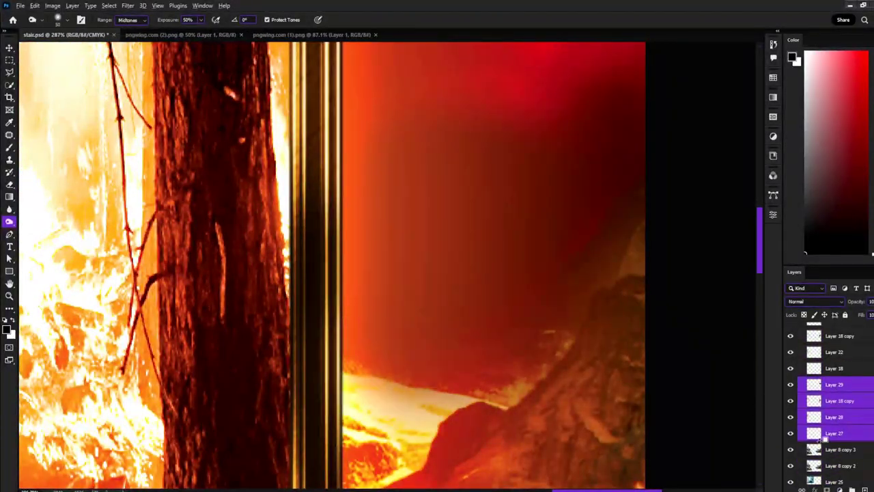
pyautogui.click(814, 401)
pyautogui.hotkey('ctrl', '0')
pyautogui.scroll(2, 546, 308)
pyautogui.click(840, 449)
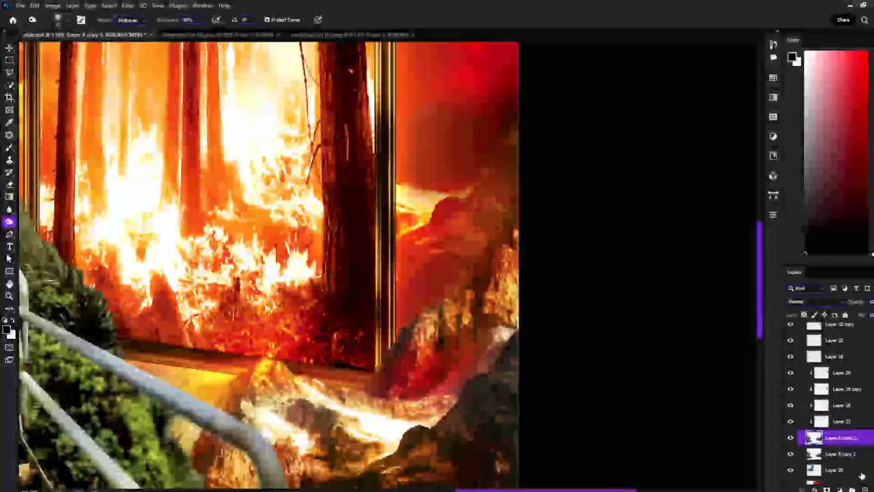
pyautogui.moveTo(847, 456); pyautogui.dragTo(840, 399)
pyautogui.click(834, 403)
pyautogui.keyDown('shift'); pyautogui.click(816, 450); pyautogui.keyUp('shift')
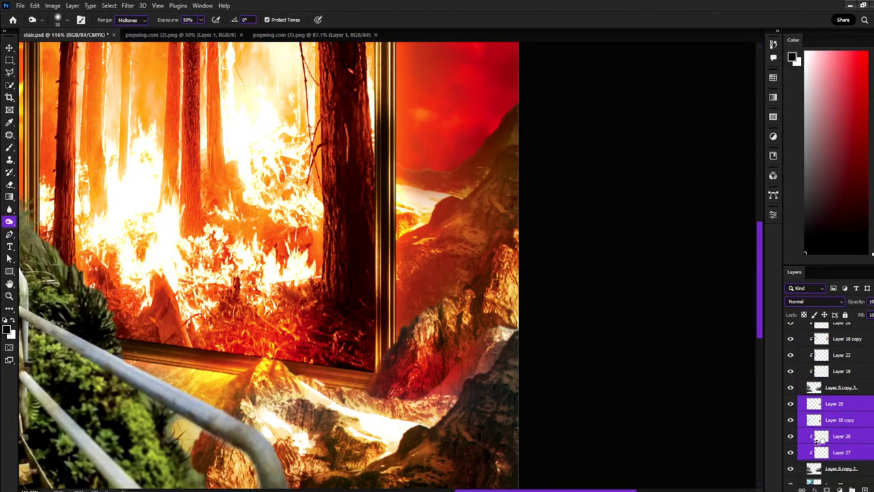
pyautogui.hotkey('ctrl', '0')
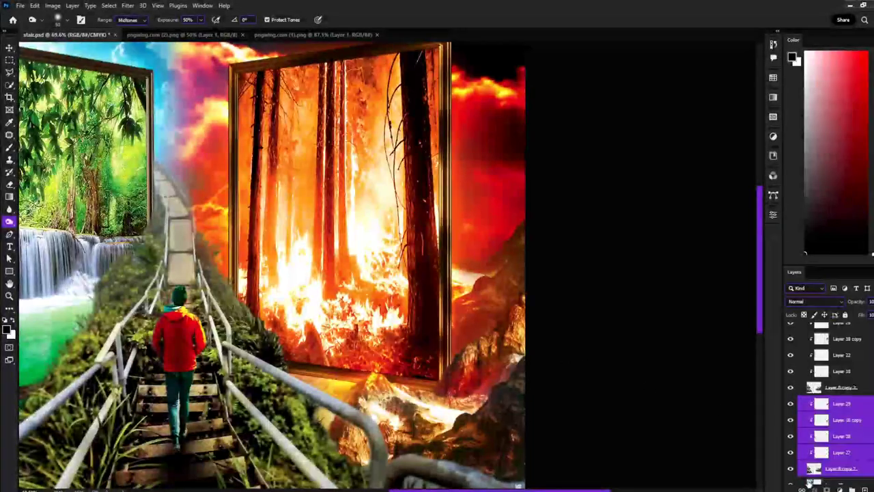
# Try Motion Blur on sky Layer 25 and rock Layer 8 copy 2
pyautogui.click(833, 476)
pyautogui.scroll(1, 484, 260)
pyautogui.scroll(3, 483, 260)
pyautogui.click(128, 6)
pyautogui.click(273, 171)
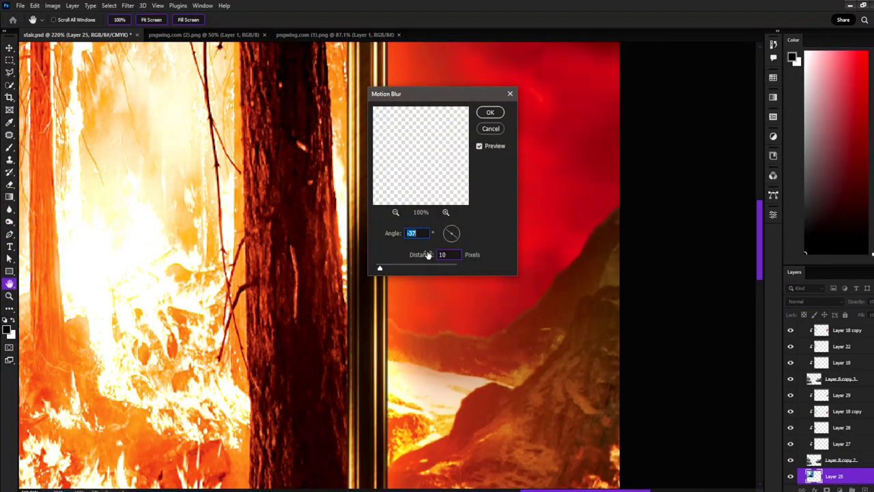
pyautogui.press('Escape')
pyautogui.click(834, 460)
pyautogui.click(127, 5)
pyautogui.click(263, 182)
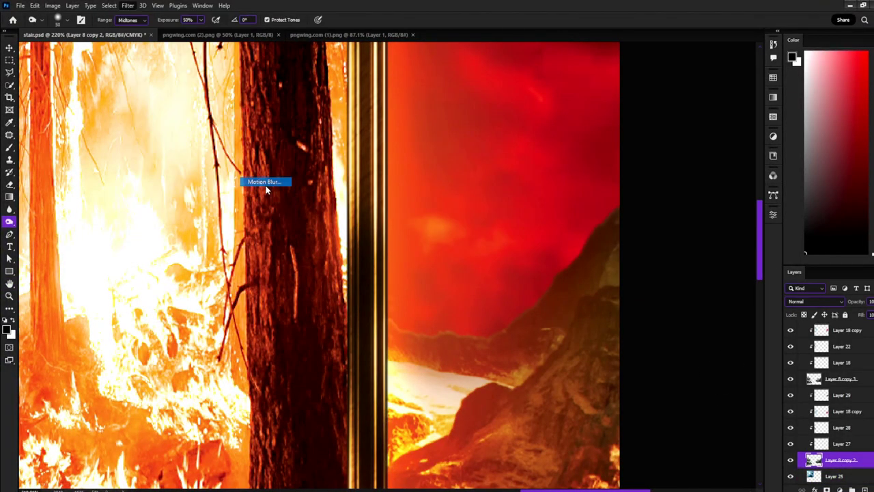
pyautogui.press('Escape')
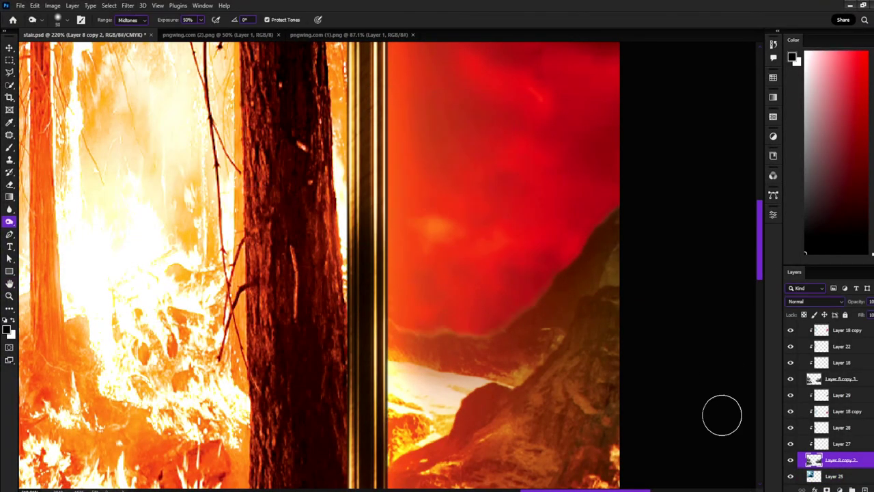
# Select glow Layers 27–29 and start a free transform on them
pyautogui.click(841, 443)
pyautogui.keyDown('shift'); pyautogui.click(842, 395); pyautogui.keyUp('shift')
pyautogui.hotkey('ctrl', 't')
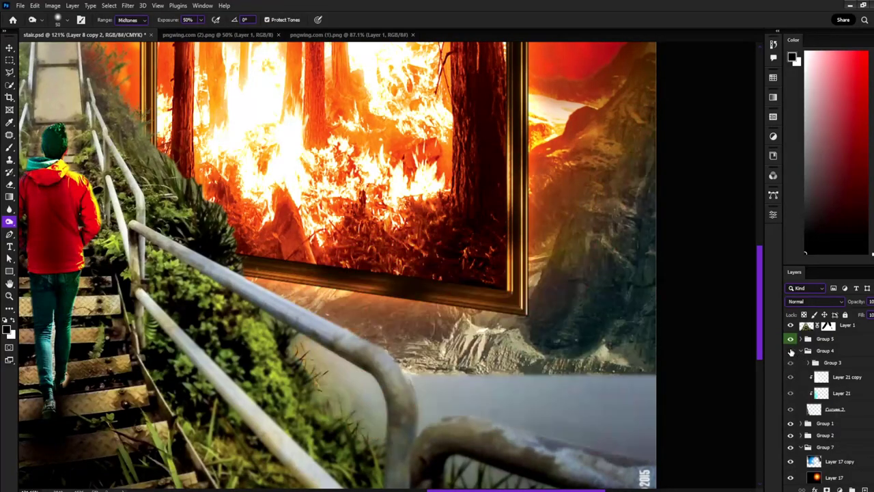
# Brush orange and green tints onto the lower-right rocks on overlay Layer 14 in Group 3
pyautogui.click(804, 351)
pyautogui.click(806, 365)
pyautogui.press('b')
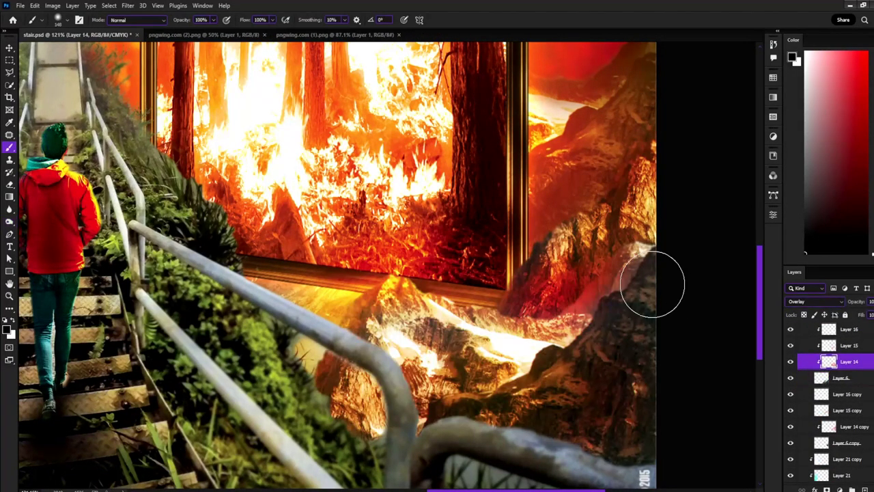
pyautogui.click(872, 232)
pyautogui.press('x')
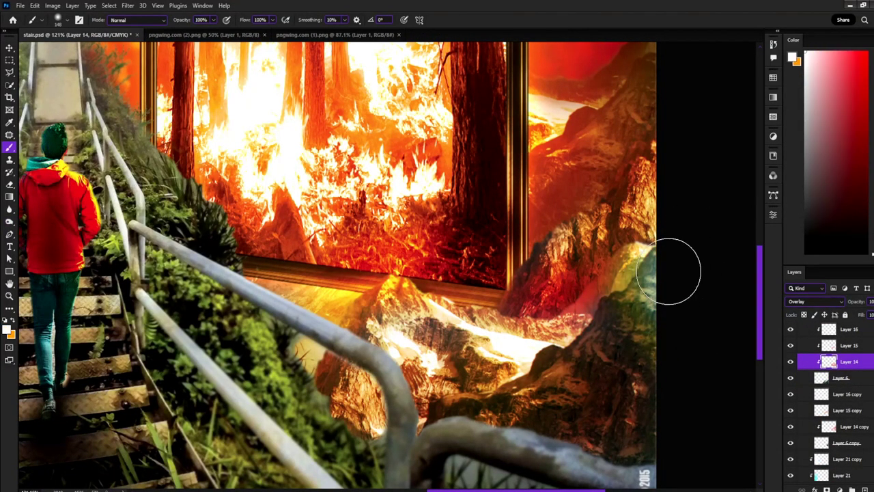
pyautogui.click(872, 192)
pyautogui.click(866, 131)
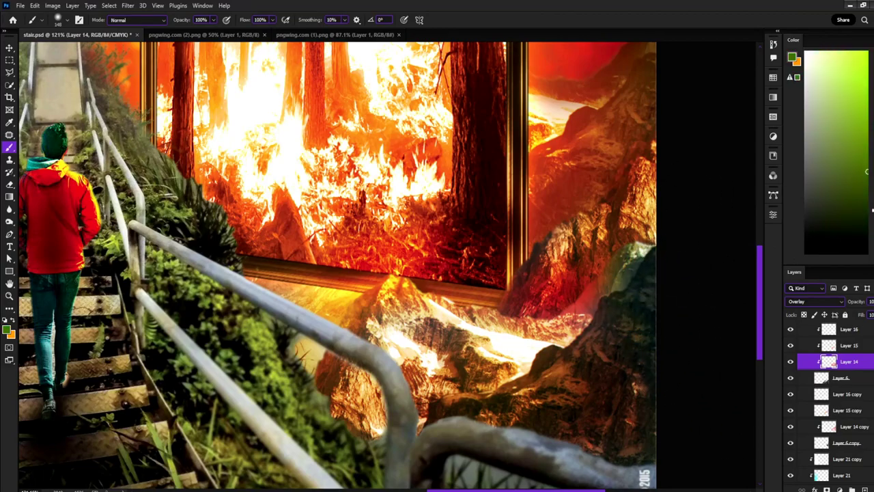
pyautogui.press('x')
# Erase the excess tint from around the rocks
pyautogui.press('e')
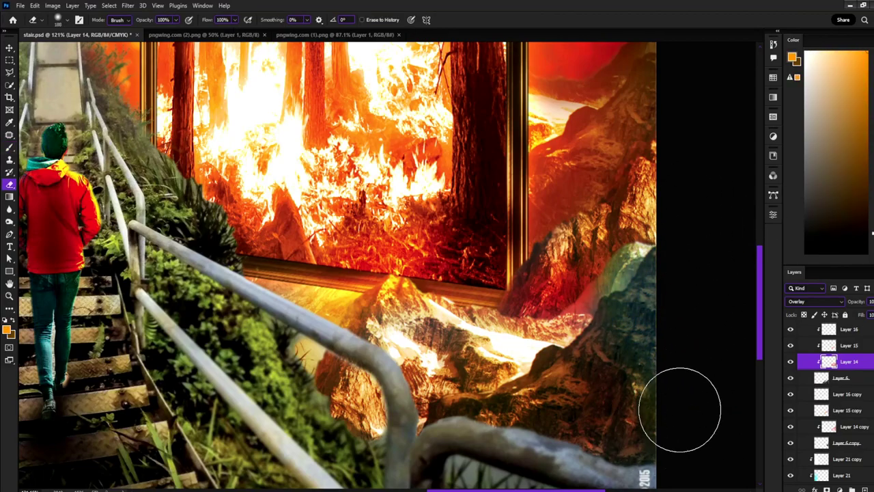
pyautogui.scroll(-5, 659, 390)
pyautogui.scroll(4, 659, 390)
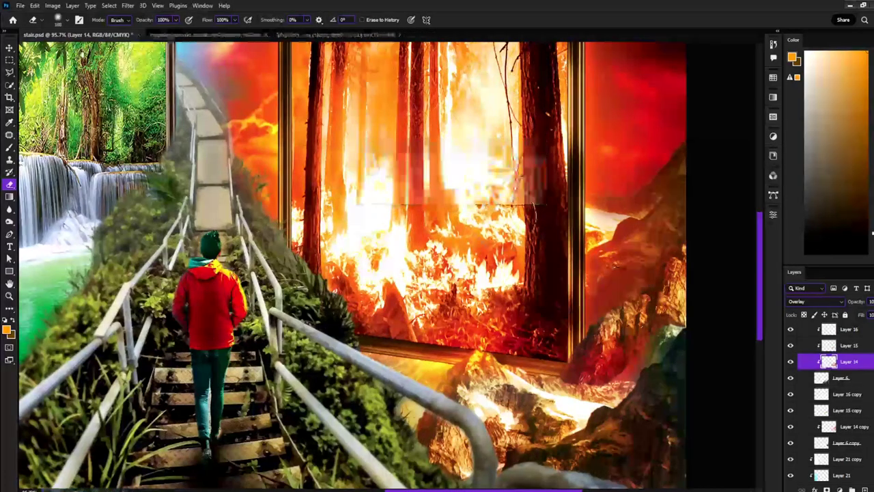
pyautogui.scroll(-5, 690, 316)
pyautogui.scroll(4, 691, 316)
# Select Layer 6 copy and switch to the Dodge tool
pyautogui.click(806, 378)
pyautogui.scroll(-3, 801, 403)
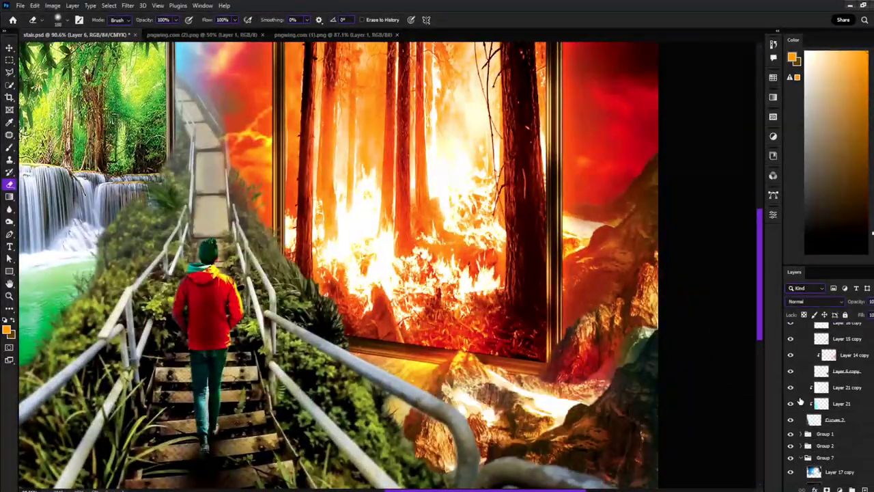
pyautogui.scroll(3, 790, 400)
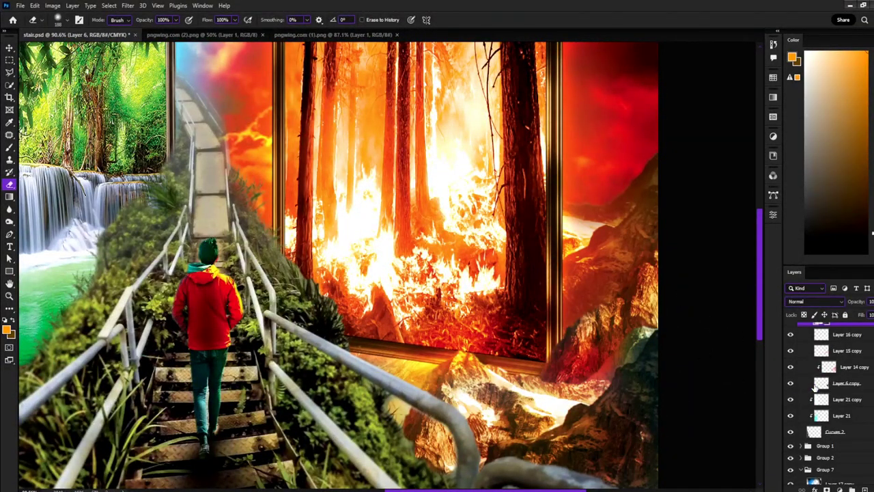
pyautogui.click(813, 385)
pyautogui.press('o')
pyautogui.scroll(3, 547, 335)
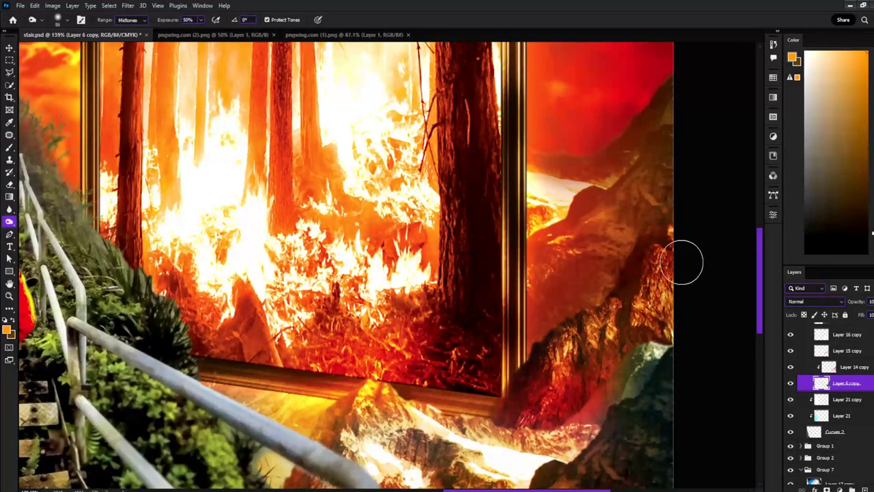
# Burn the rocks below the fire frame and on the right edge on Layer 6 (Midtones, 50%)
pyautogui.scroll(1, 801, 400)
pyautogui.click(840, 341)
pyautogui.moveTo(547, 406); pyautogui.dragTo(328, 396)
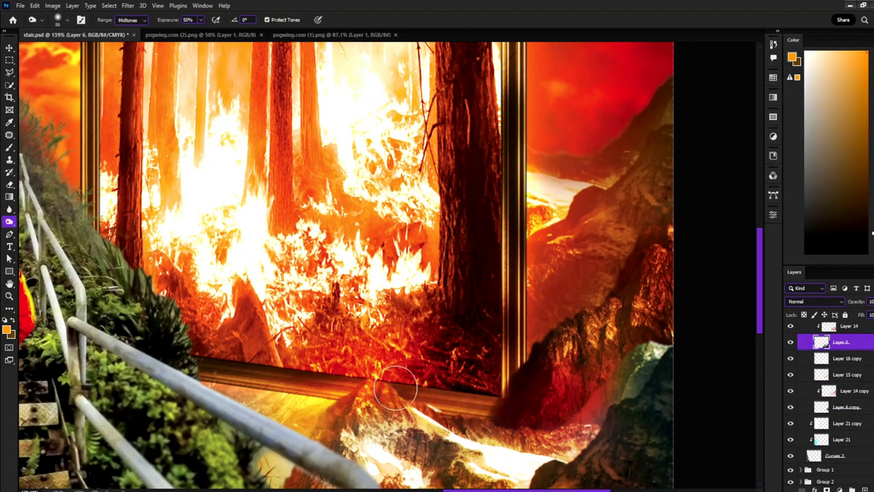
pyautogui.scroll(-5, 436, 391)
pyautogui.moveTo(594, 362); pyautogui.dragTo(666, 387)
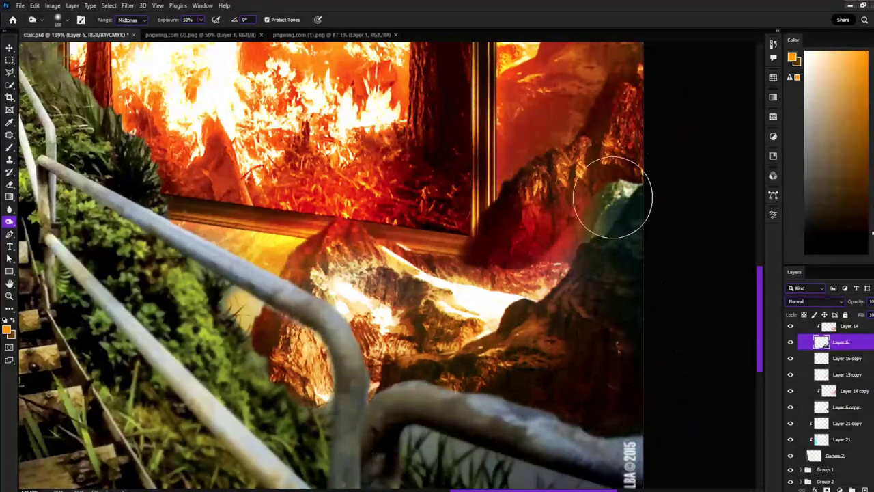
pyautogui.scroll(-5, 607, 227)
pyautogui.scroll(-3, 560, 266)
pyautogui.scroll(2, 491, 321)
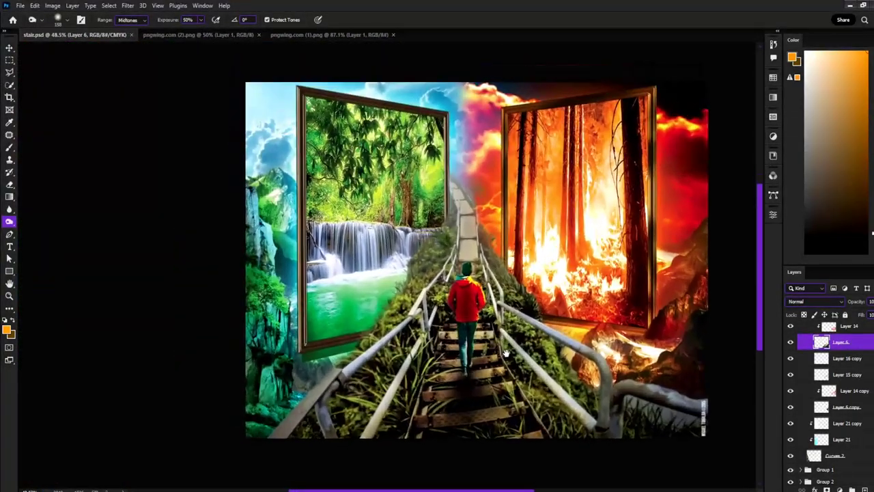
pyautogui.scroll(-1, 483, 335)
# Save the document and duplicate the stairway Layer 1
pyautogui.scroll(-3, 819, 396)
pyautogui.click(800, 385)
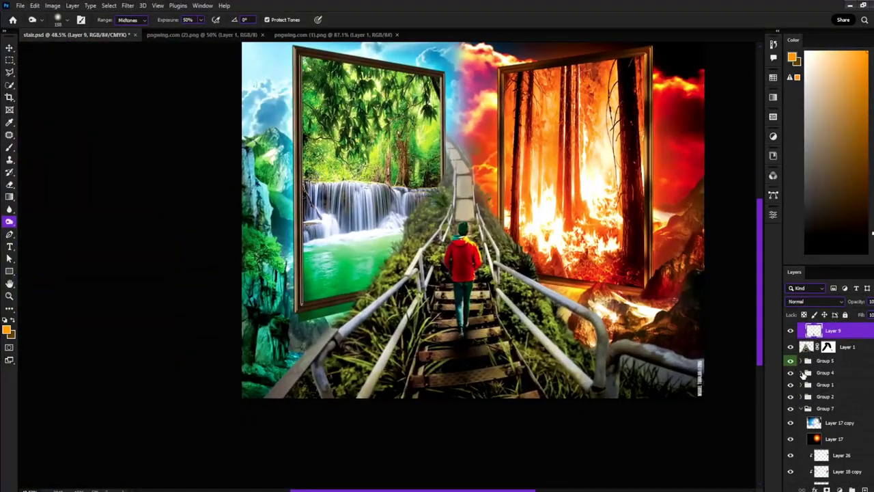
pyautogui.hotkey('ctrl', 's')
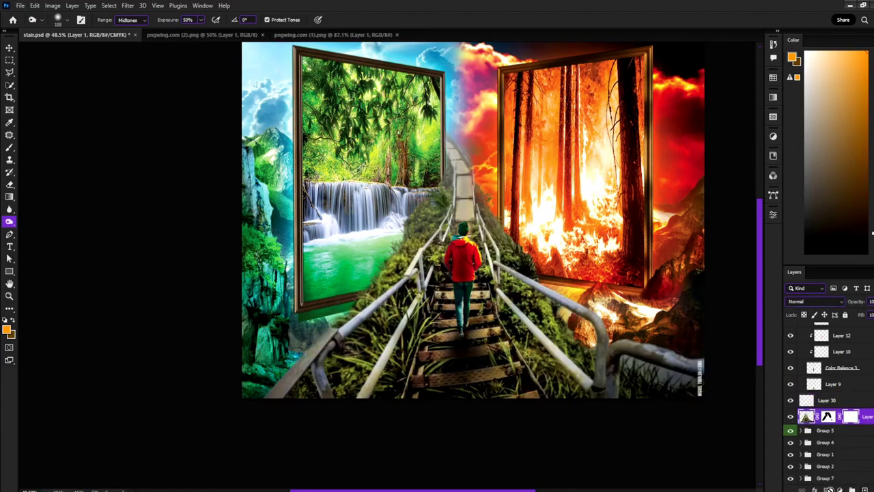
pyautogui.rightClick(840, 416)
pyautogui.click(792, 406)
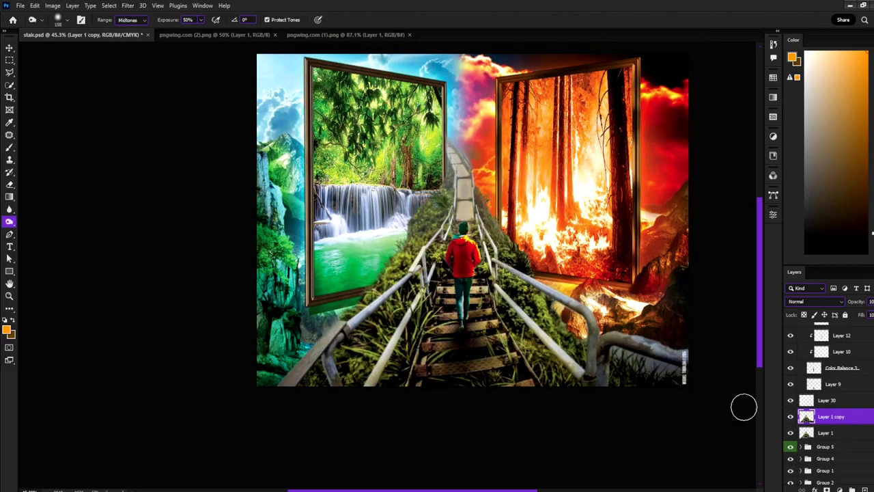
# Warm Layer 1 copy in Camera Raw (Clarity +46, shifted orange/yellow hues) and mask it to the fire side
pyautogui.click(127, 6)
pyautogui.click(148, 96)
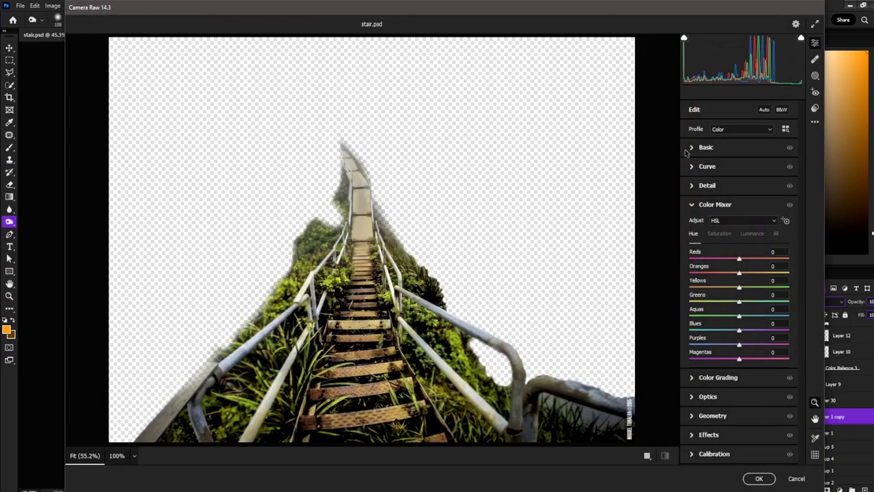
pyautogui.click(691, 151)
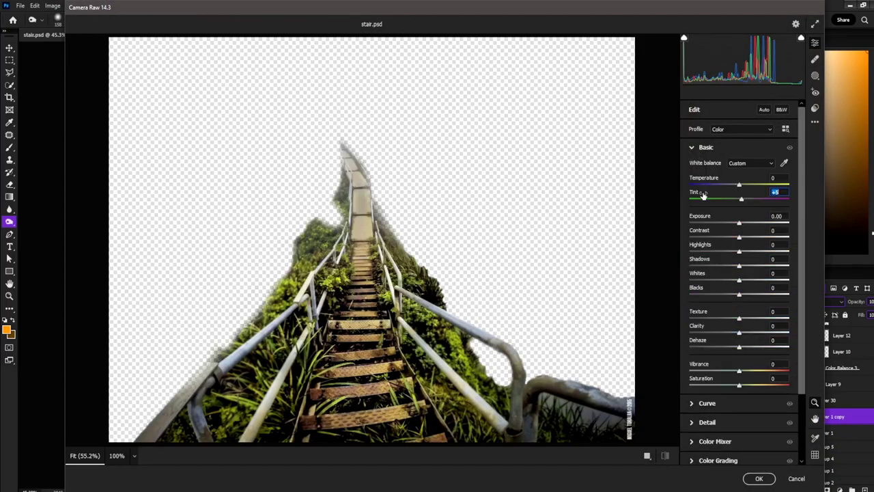
pyautogui.moveTo(697, 326); pyautogui.dragTo(721, 326)
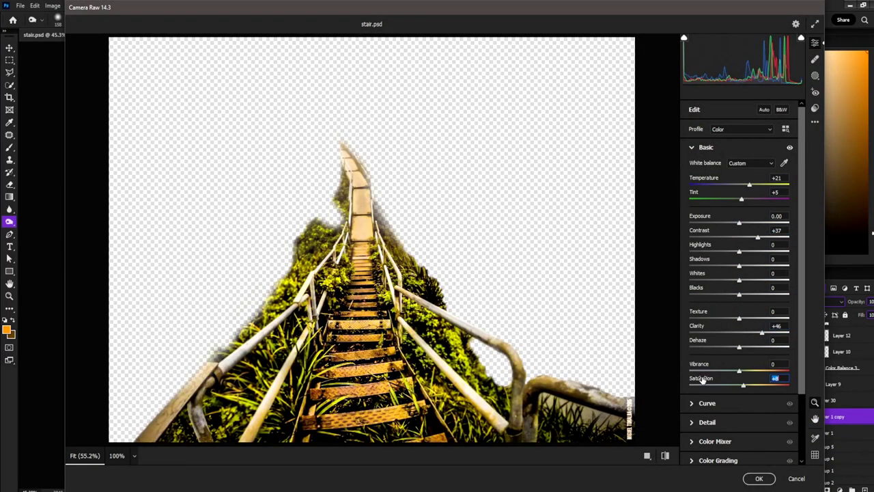
pyautogui.click(692, 422)
pyautogui.click(715, 286)
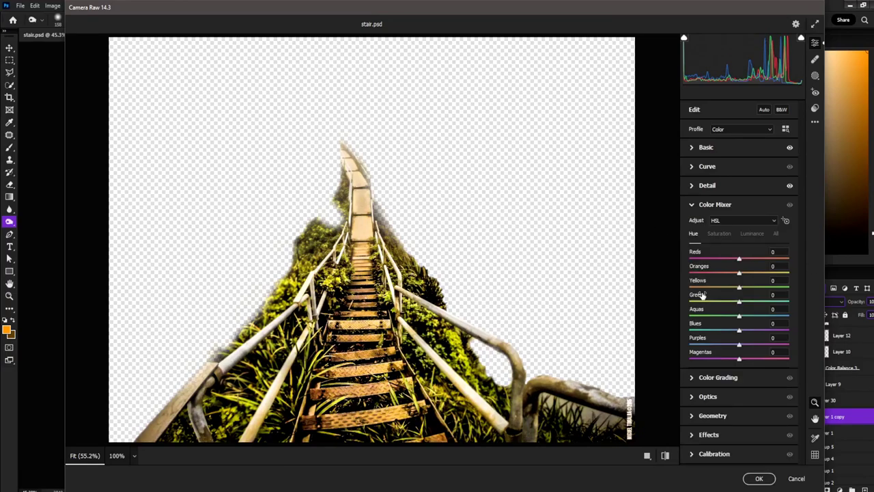
pyautogui.moveTo(699, 267); pyautogui.dragTo(726, 271)
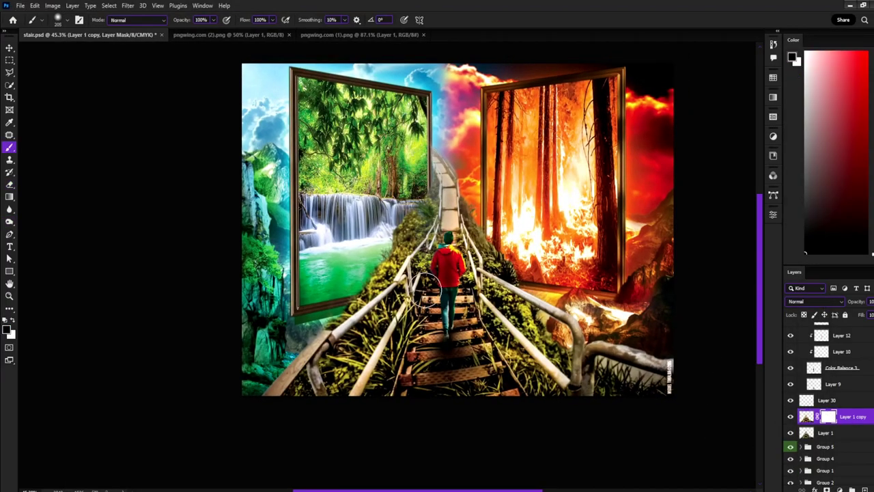
pyautogui.moveTo(391, 388); pyautogui.dragTo(410, 225)
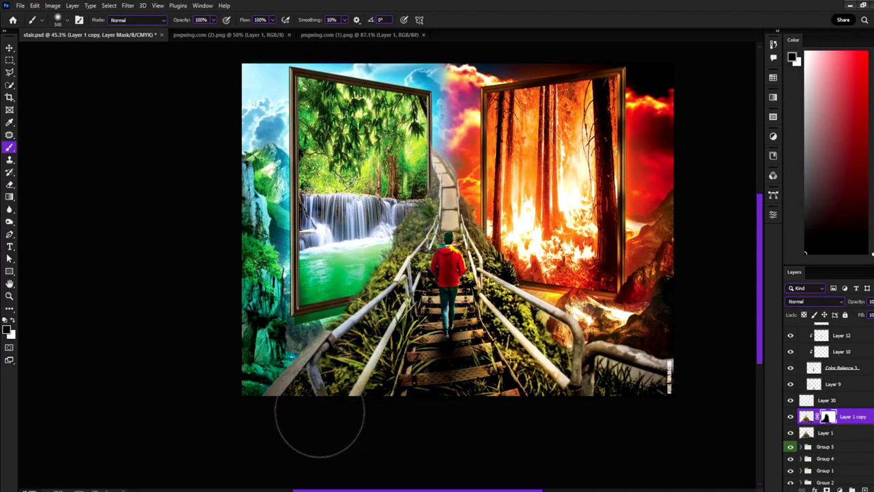
# Open the Camera Raw filter on the original stairway Layer 1
pyautogui.keyDown('alt'); pyautogui.click(521, 283); pyautogui.keyUp('alt')
pyautogui.click(827, 432)
pyautogui.click(128, 5)
pyautogui.click(153, 81)
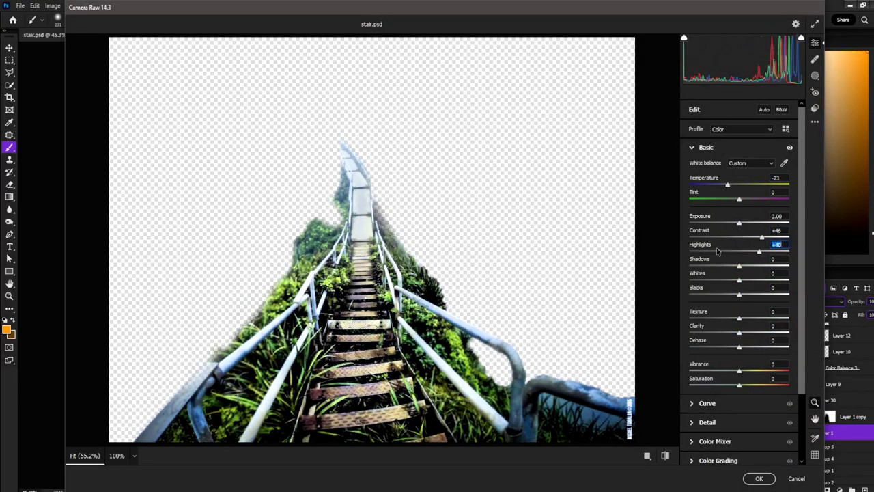
# Set Temperature -23, Contrast +46, Highlights +40, Exposure +0.20, Clarity +52 and reshape the blue curve
pyautogui.moveTo(700, 216); pyautogui.dragTo(714, 215)
pyautogui.scroll(-2, 711, 287)
pyautogui.moveTo(696, 268); pyautogui.dragTo(724, 268)
pyautogui.moveTo(699, 307); pyautogui.dragTo(700, 311)
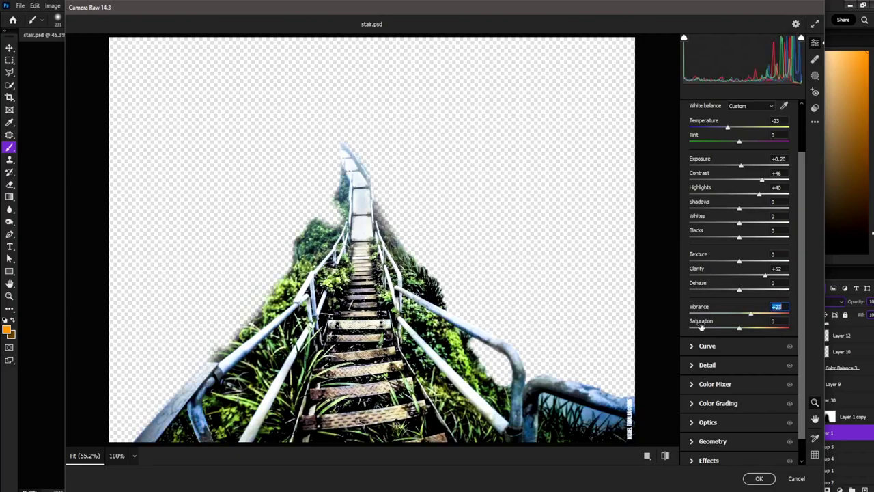
pyautogui.click(707, 346)
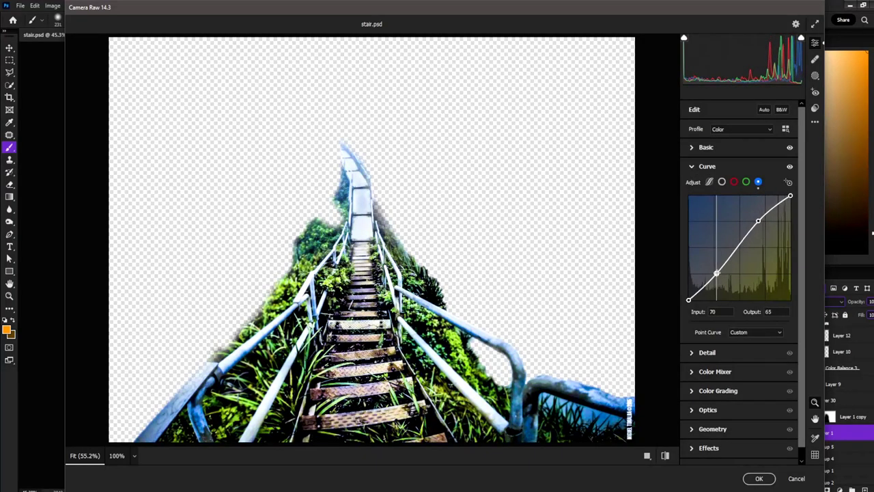
pyautogui.moveTo(716, 274); pyautogui.dragTo(713, 307)
pyautogui.click(707, 352)
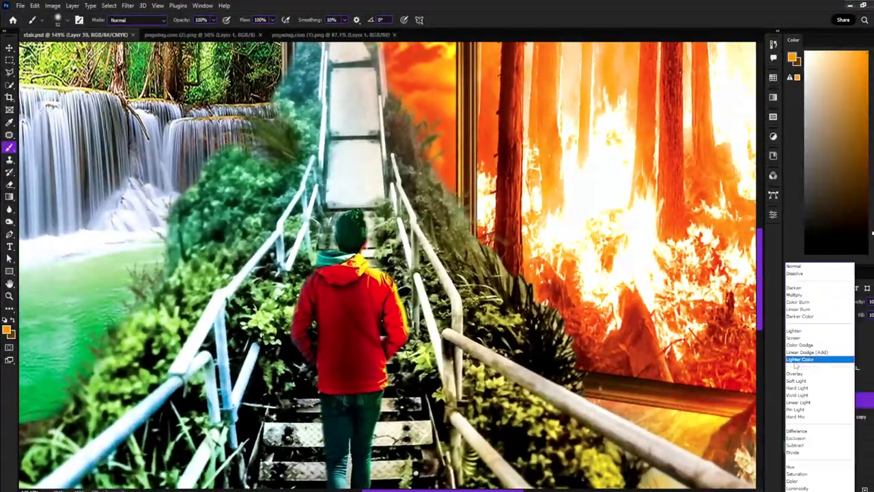
# Set Layer 30 to Overlay and paint red/yellow firelight at 10% along the right railing and bushes
pyautogui.click(795, 373)
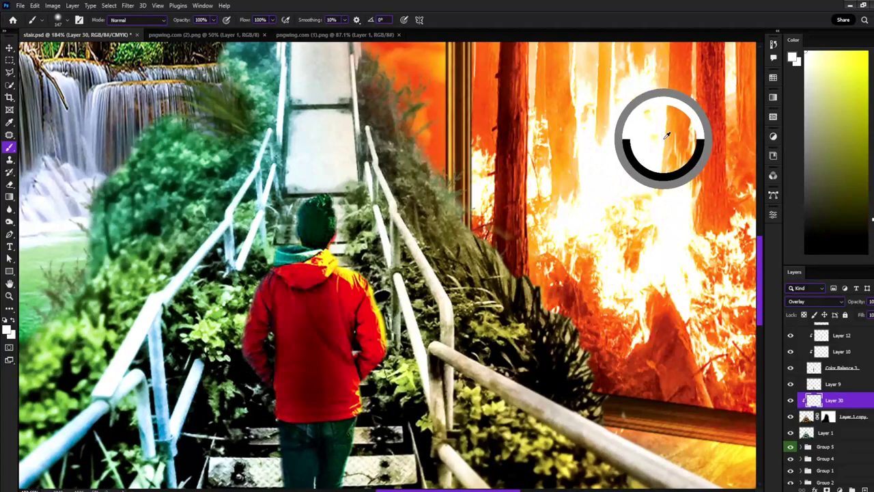
pyautogui.moveTo(873, 217); pyautogui.dragTo(872, 244)
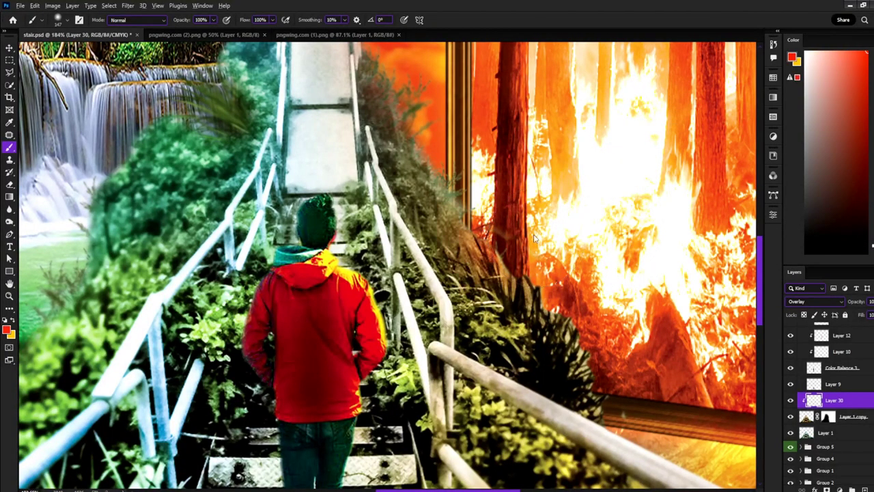
pyautogui.scroll(-4, 568, 349)
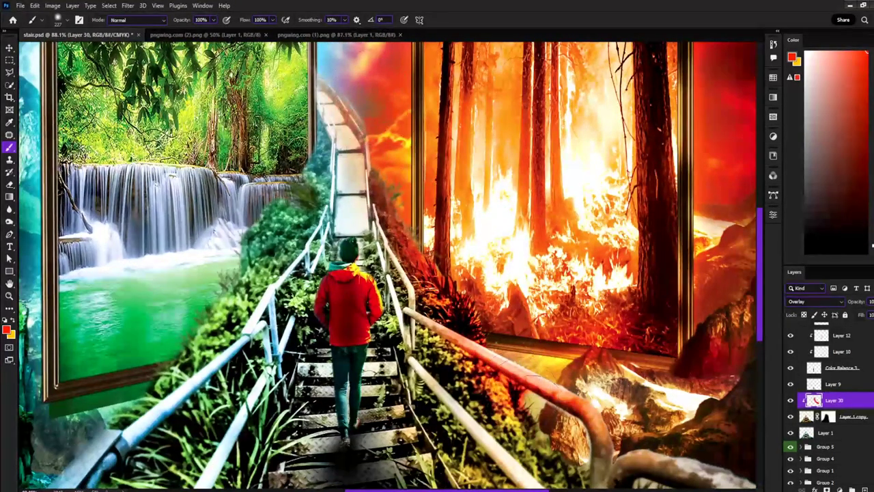
pyautogui.scroll(-2, 389, 266)
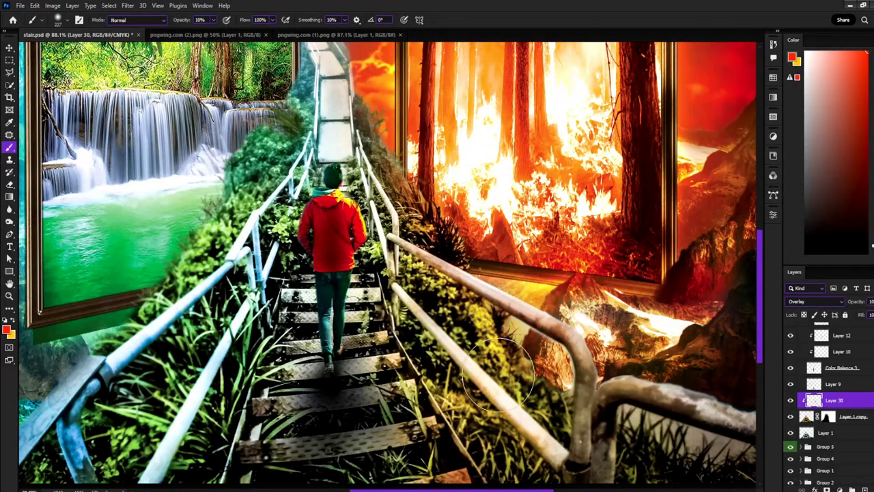
pyautogui.scroll(-2, 499, 376)
pyautogui.scroll(2, 531, 406)
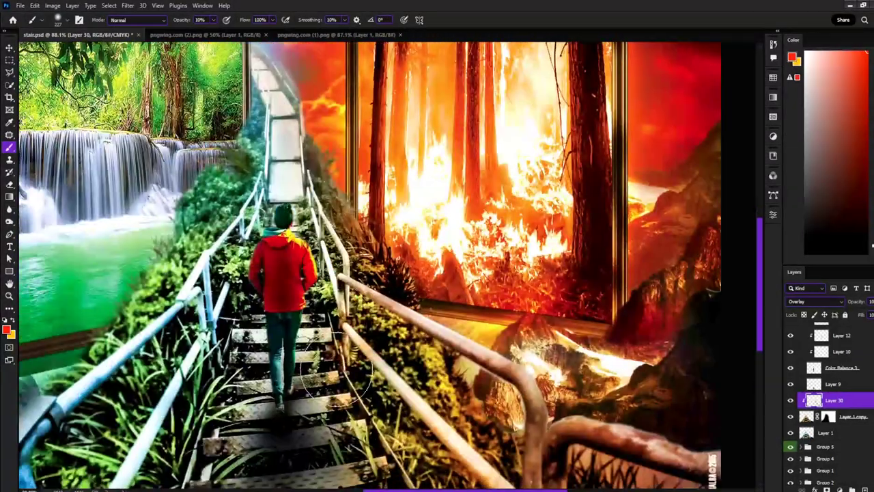
pyautogui.press('x')
pyautogui.scroll(4, 351, 202)
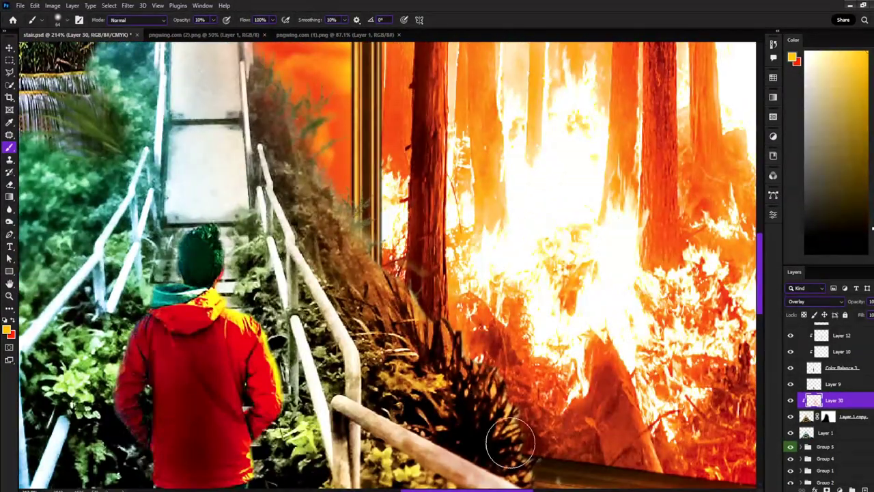
pyautogui.scroll(-5, 538, 425)
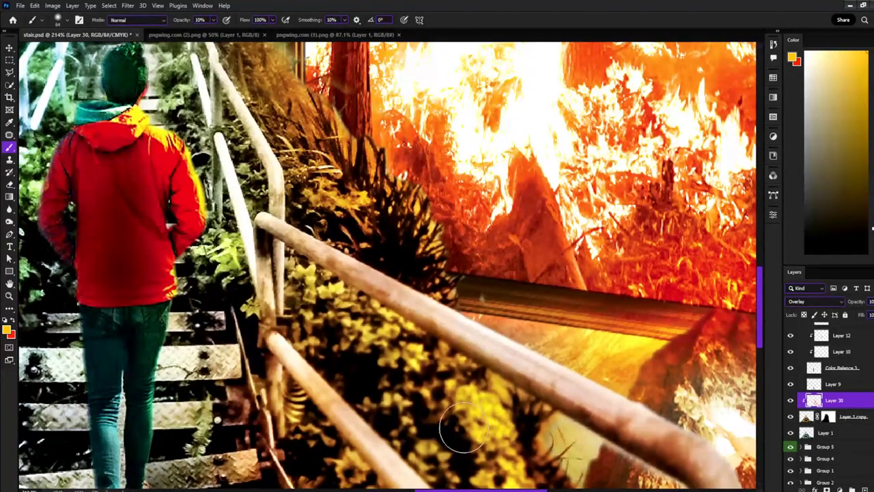
pyautogui.press('x')
pyautogui.press('x')
pyautogui.scroll(-5, 503, 299)
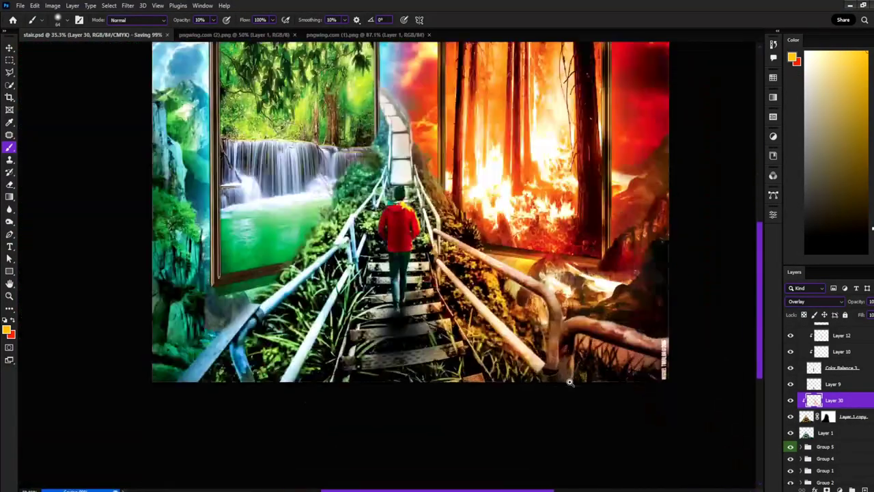
pyautogui.scroll(1, 503, 299)
# Create new Layer 31 set to Overlay blending
pyautogui.hotkey('ctrl', 'shift', 'alt', 'n')
pyautogui.click(814, 301)
pyautogui.click(794, 472)
# Reset colours to black and white and refine the Layer 1 copy mask
pyautogui.press('d')
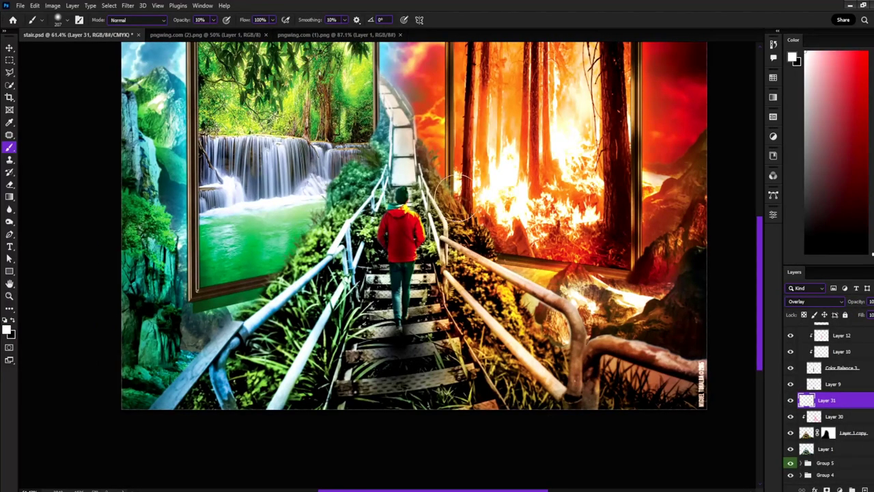
pyautogui.scroll(3, 470, 215)
pyautogui.scroll(2, 470, 215)
pyautogui.hotkey('alt', '[')
pyautogui.hotkey('alt', '[')
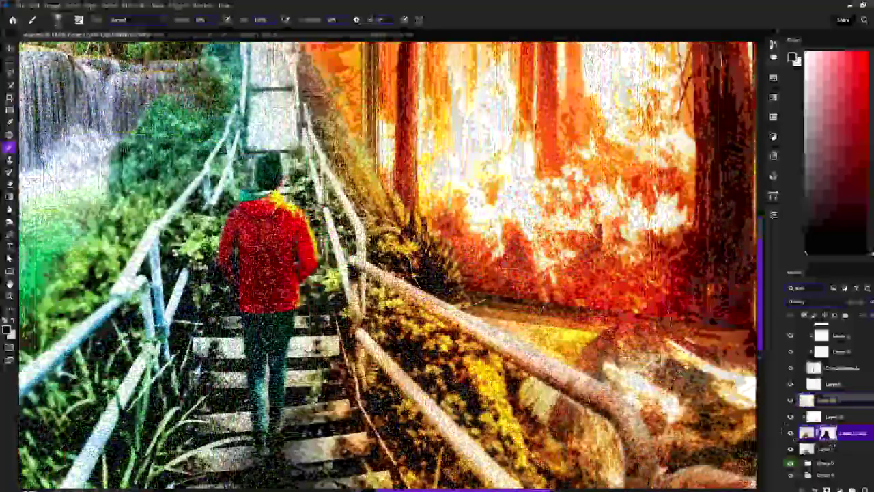
pyautogui.scroll(2, 469, 215)
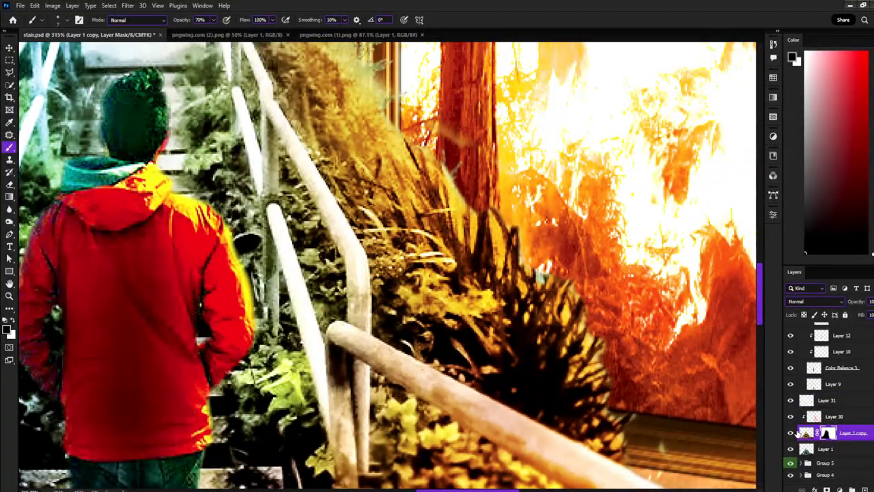
pyautogui.scroll(-3, 502, 240)
# Marquee a rectangle over the fire area and open Blending Options for Layer 1 copy
pyautogui.press('m')
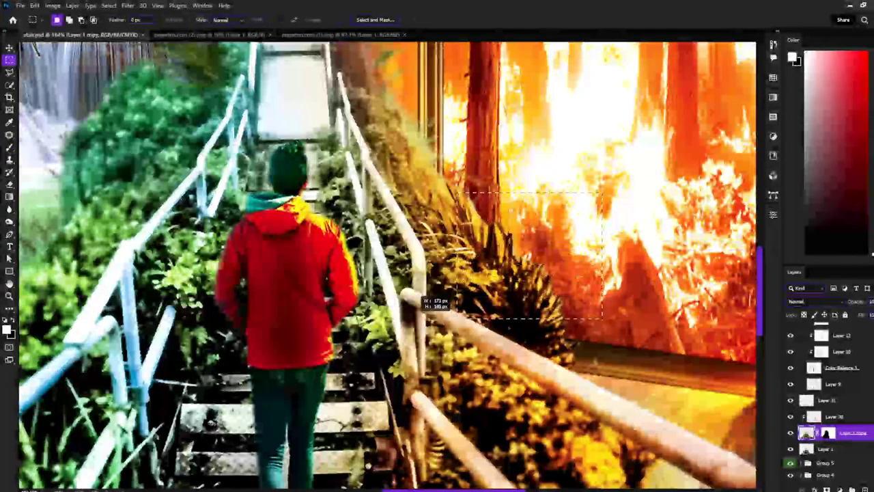
pyautogui.moveTo(456, 191); pyautogui.dragTo(602, 318)
pyautogui.doubleClick(861, 438)
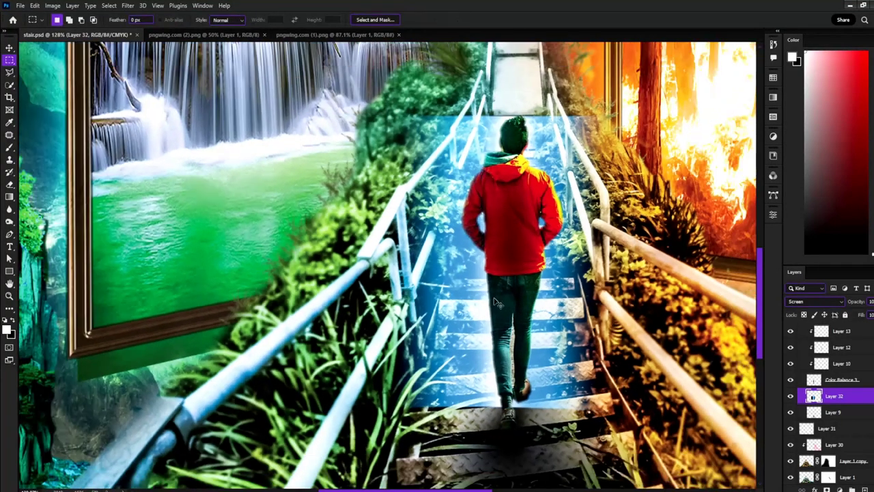
# Duplicate the glow layer and shift its hue to +123 with Hue/Saturation
pyautogui.hotkey('ctrl', 'j')
pyautogui.click(835, 489)
pyautogui.click(816, 390)
pyautogui.moveTo(694, 279)
pyautogui.mouseDown()
pyautogui.moveTo(741, 280)
pyautogui.moveTo(746, 296)
pyautogui.mouseUp()
pyautogui.click(835, 399)
pyautogui.click(816, 302)
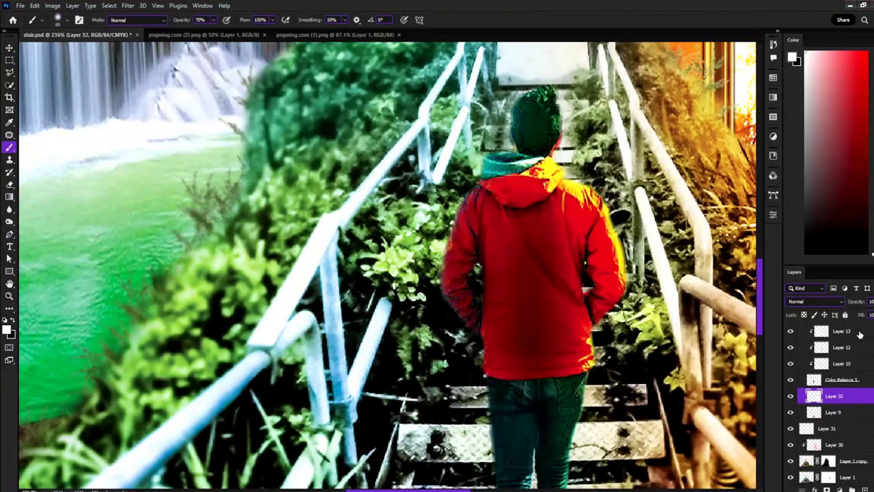
# Set Layer 32 to Overlay and paint green-cyan along the figure's shaded left edge
pyautogui.click(817, 301)
pyautogui.click(820, 372)
pyautogui.click(872, 159)
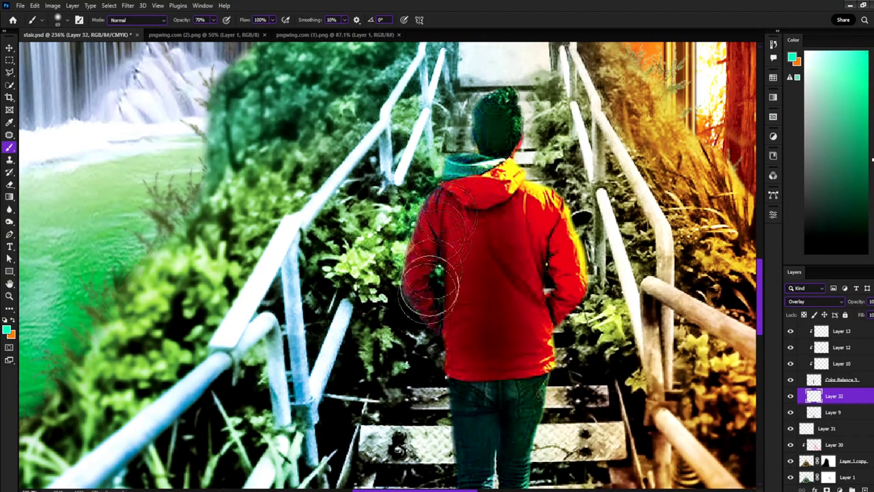
pyautogui.scroll(-4, 450, 283)
pyautogui.scroll(-1, 498, 327)
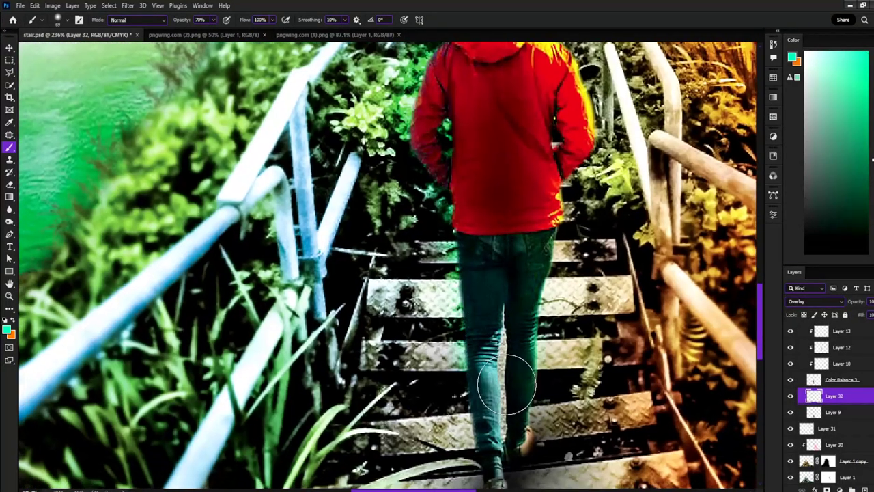
pyautogui.press('x')
pyautogui.scroll(5, 528, 294)
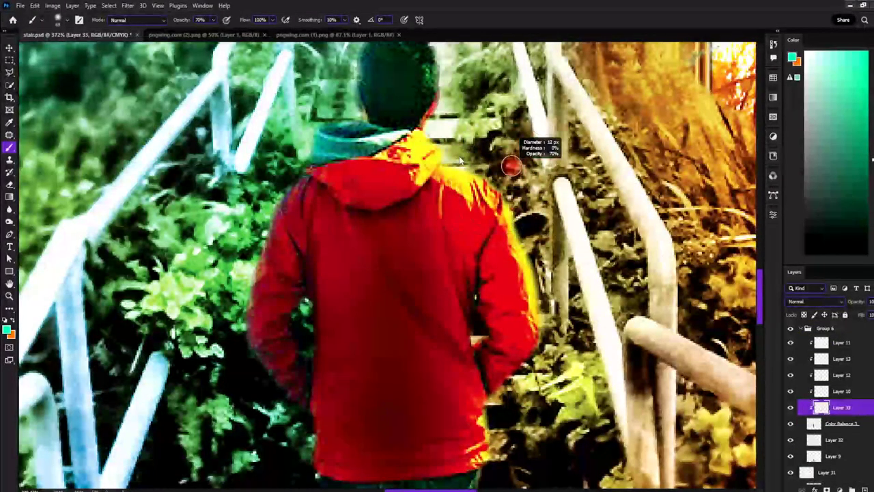
# Paint an orange rim light, sampled from the jacket, along the figure's right edge
pyautogui.scroll(4, 511, 166)
pyautogui.press('x')
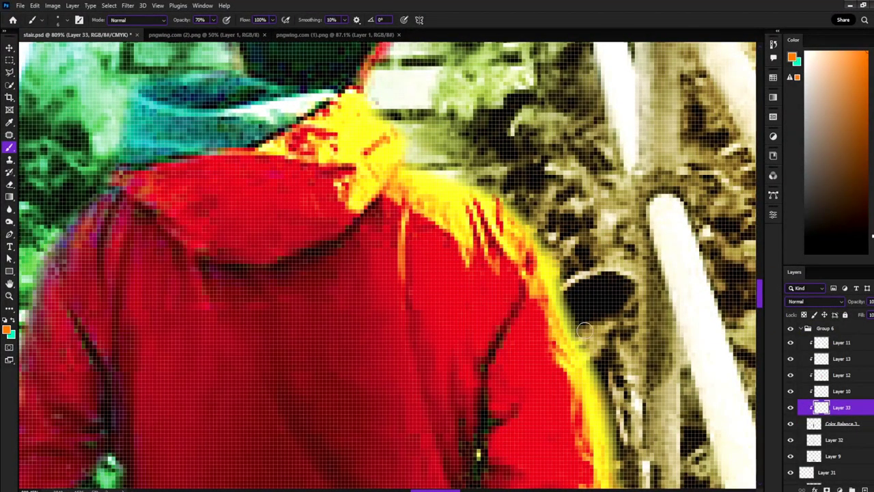
pyautogui.keyDown('alt'); pyautogui.click(548, 247); pyautogui.keyUp('alt')
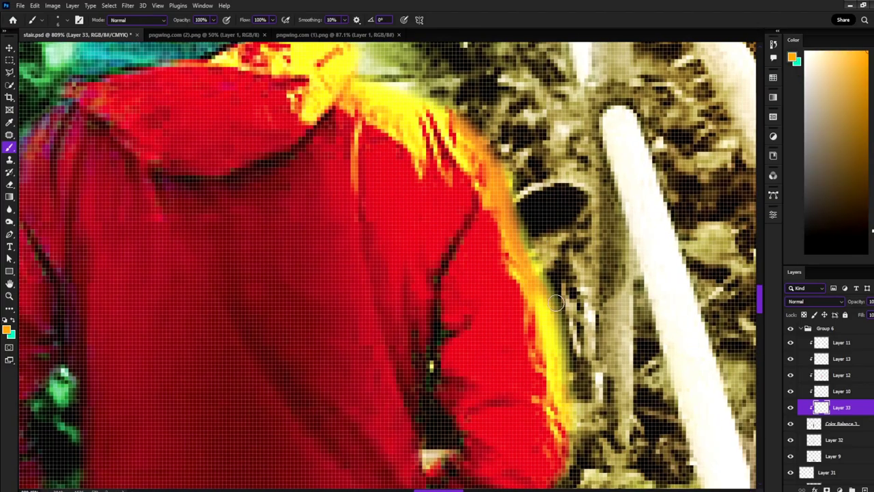
pyautogui.keyDown('alt'); pyautogui.click(546, 335); pyautogui.keyUp('alt')
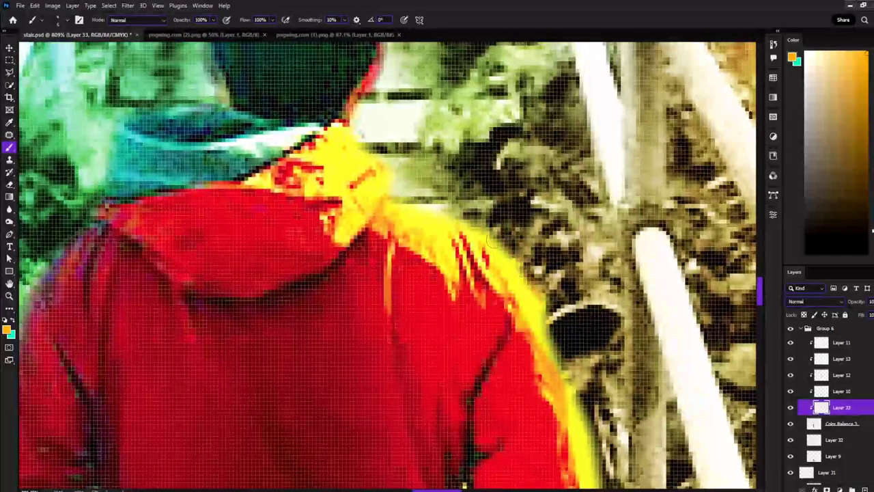
pyautogui.moveTo(431, 366); pyautogui.dragTo(472, 215)
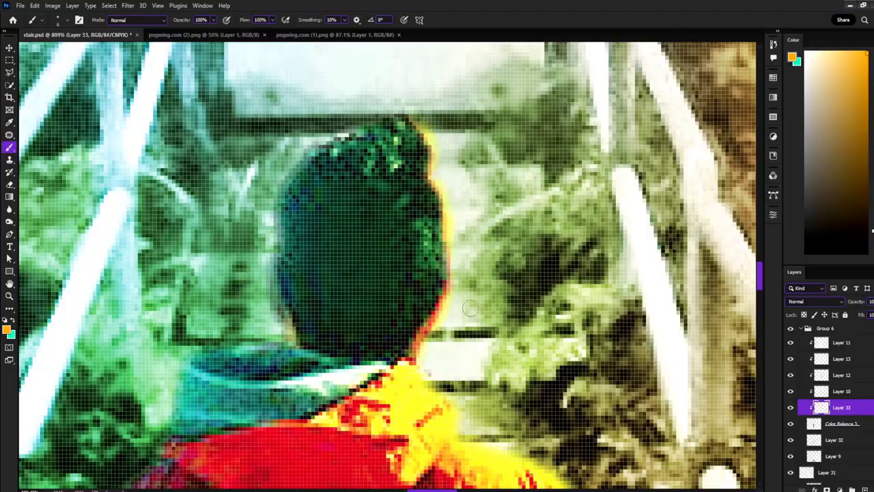
pyautogui.scroll(-3, 469, 308)
# Paint a cyan glow along the jacket's left edge
pyautogui.press('x')
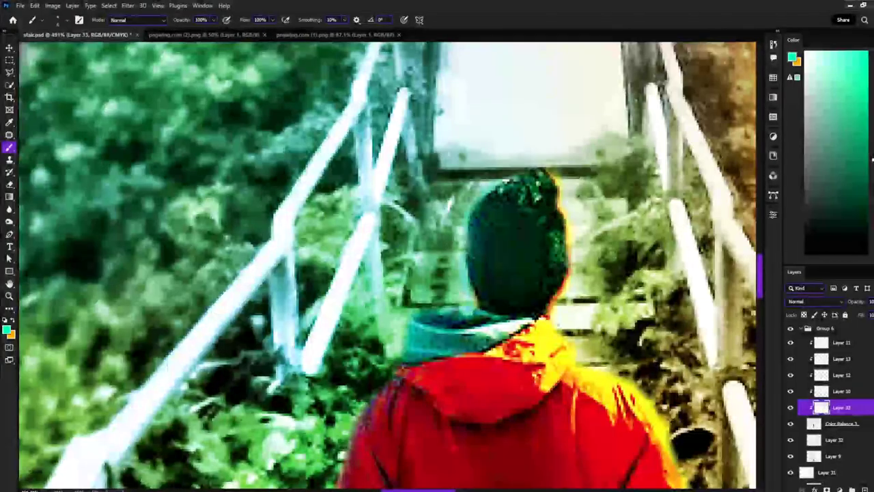
pyautogui.scroll(3, 451, 158)
pyautogui.scroll(2, 451, 158)
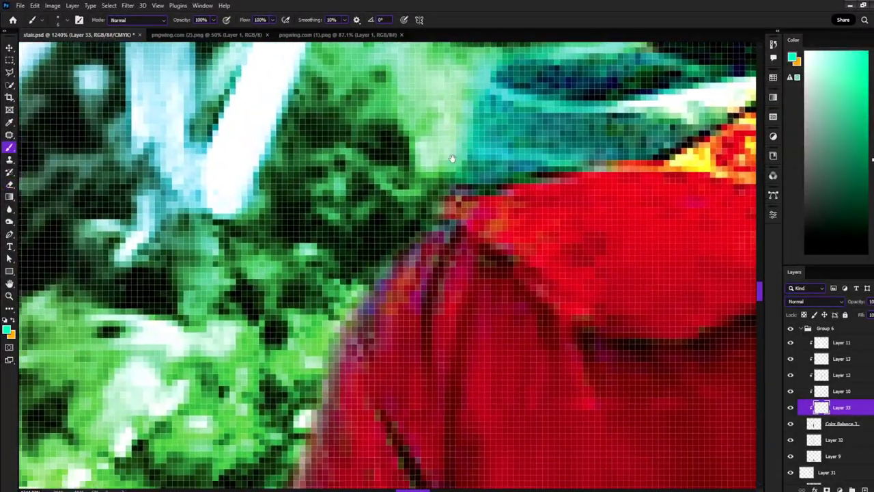
pyautogui.moveTo(452, 159); pyautogui.dragTo(421, 285)
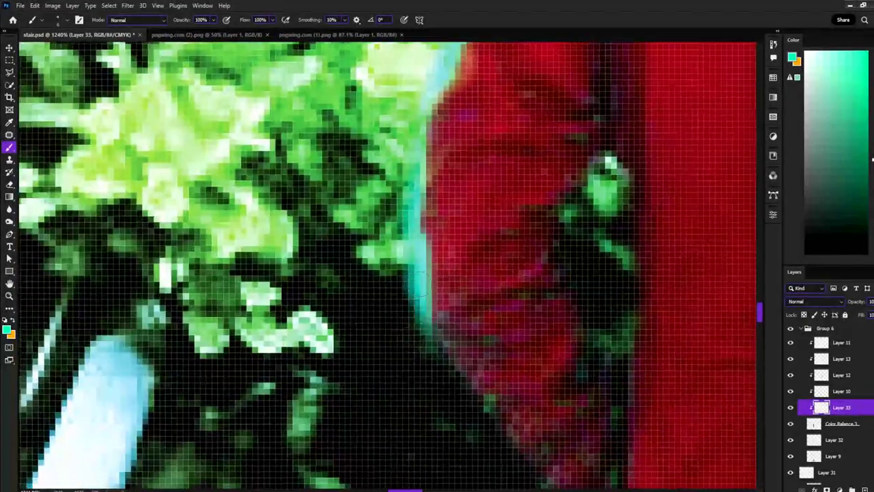
pyautogui.scroll(-5, 343, 230)
pyautogui.scroll(4, 427, 161)
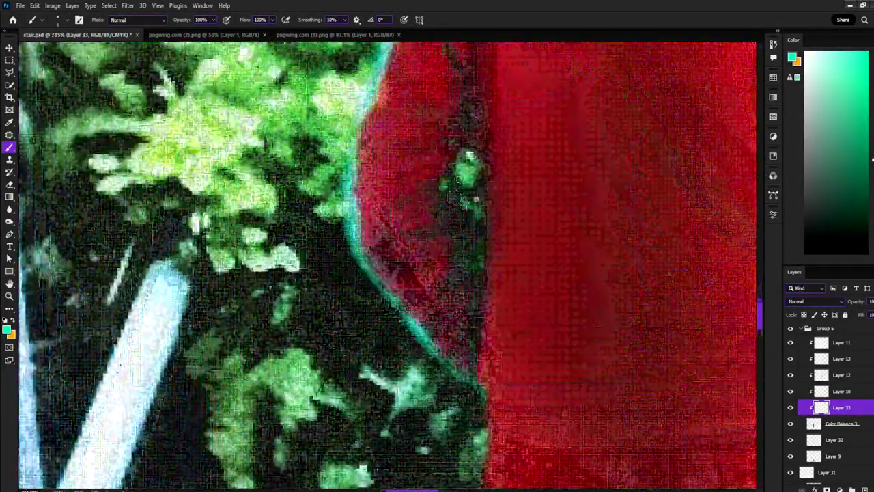
pyautogui.scroll(2, 427, 160)
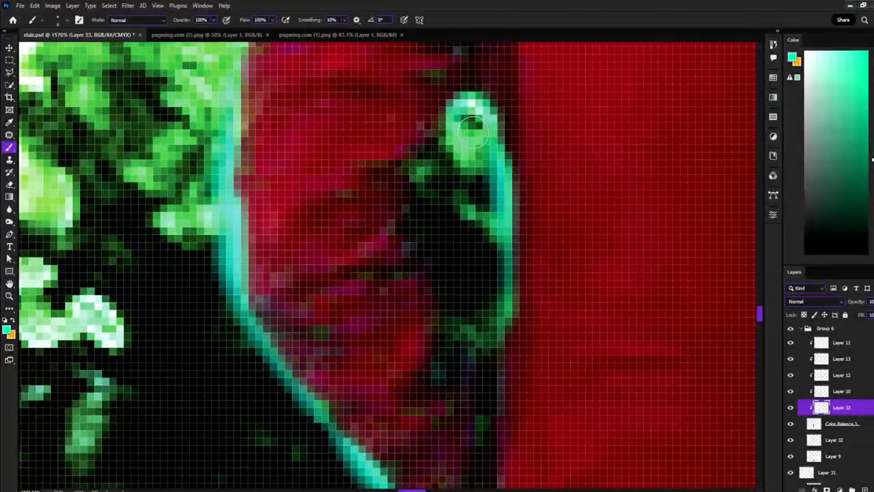
pyautogui.scroll(-5, 535, 243)
pyautogui.scroll(-4, 535, 243)
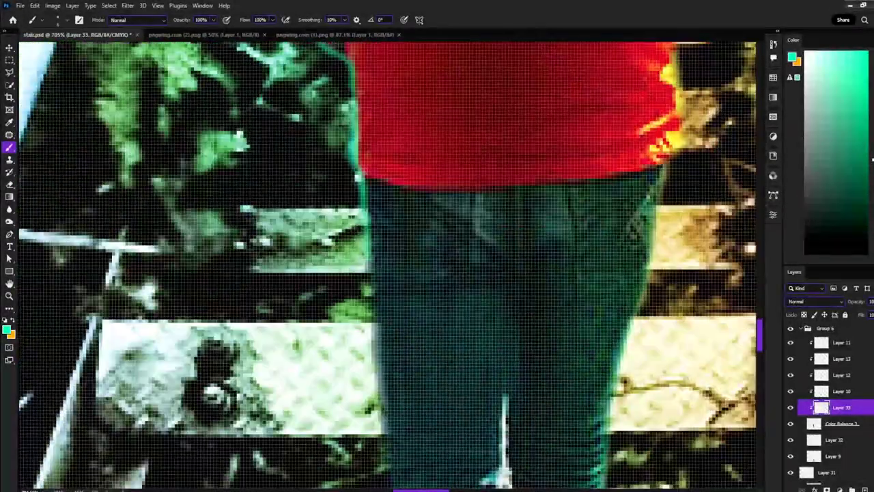
pyautogui.scroll(-5, 369, 209)
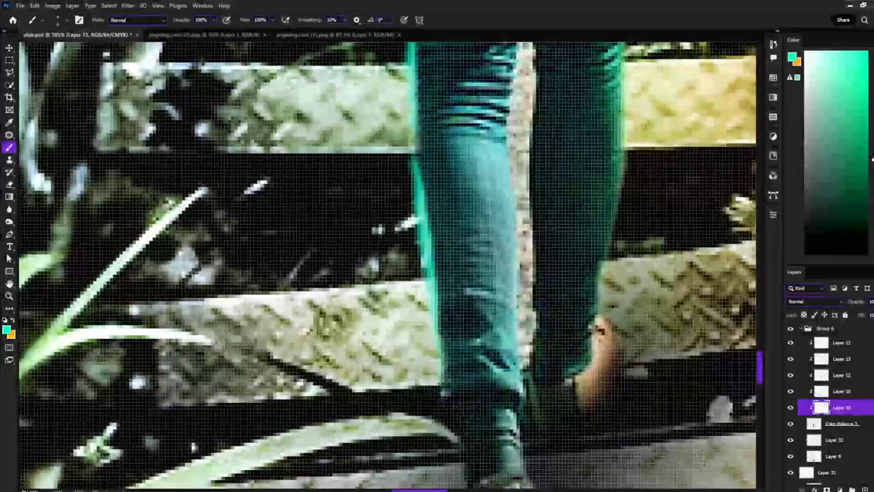
pyautogui.scroll(-3, 447, 310)
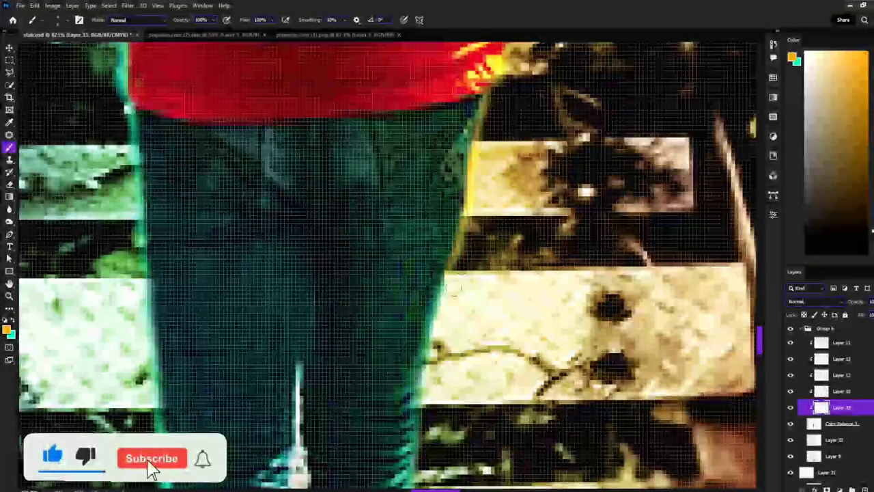
pyautogui.scroll(-4, 386, 266)
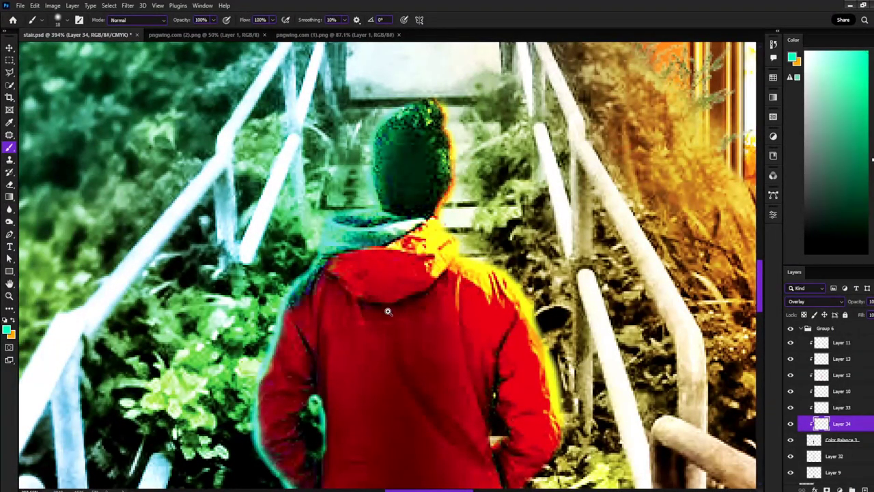
pyautogui.moveTo(387, 311); pyautogui.dragTo(362, 312)
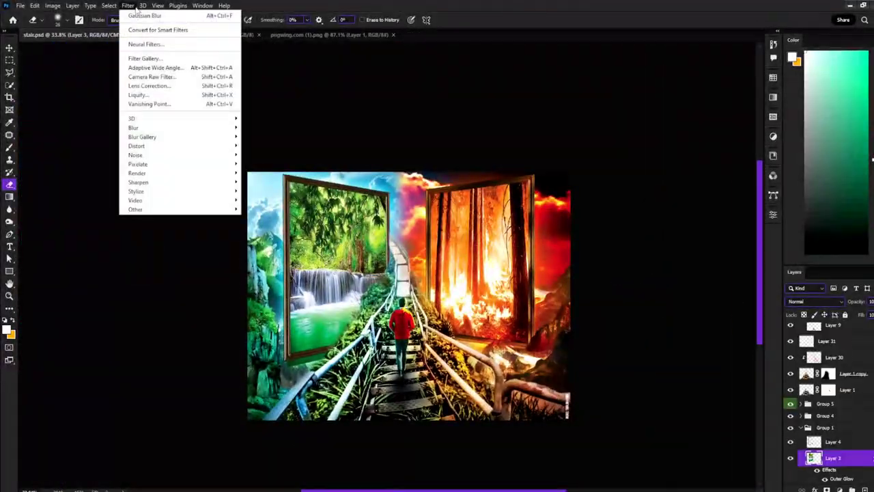
# Grade Layer 3 in Camera Raw: Temperature -19, Contrast +43, Highlights -33, Shadows -78
pyautogui.hotkey('ctrl', 'shift', 'a')
pyautogui.click(706, 147)
pyautogui.moveTo(739, 238); pyautogui.dragTo(776, 237)
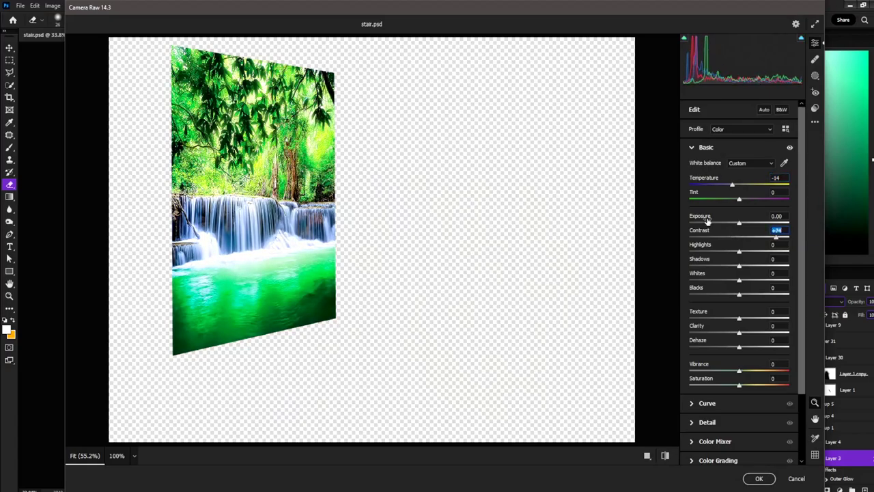
pyautogui.moveTo(739, 333)
pyautogui.mouseDown()
pyautogui.moveTo(726, 328)
pyautogui.moveTo(726, 344)
pyautogui.mouseUp()
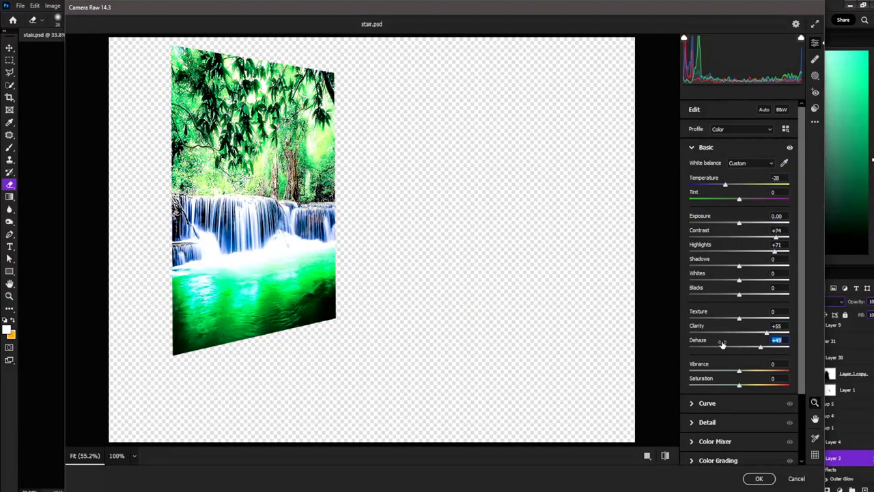
pyautogui.click(692, 407)
pyautogui.click(692, 353)
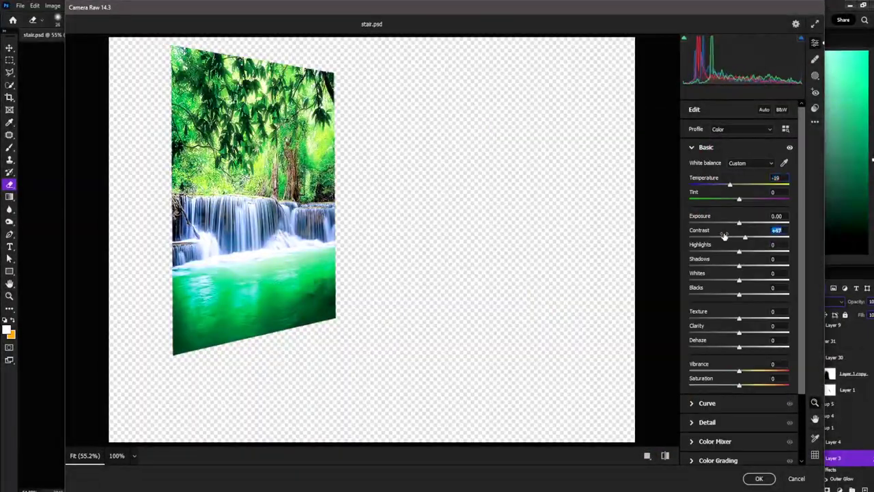
pyautogui.moveTo(739, 251); pyautogui.dragTo(670, 266)
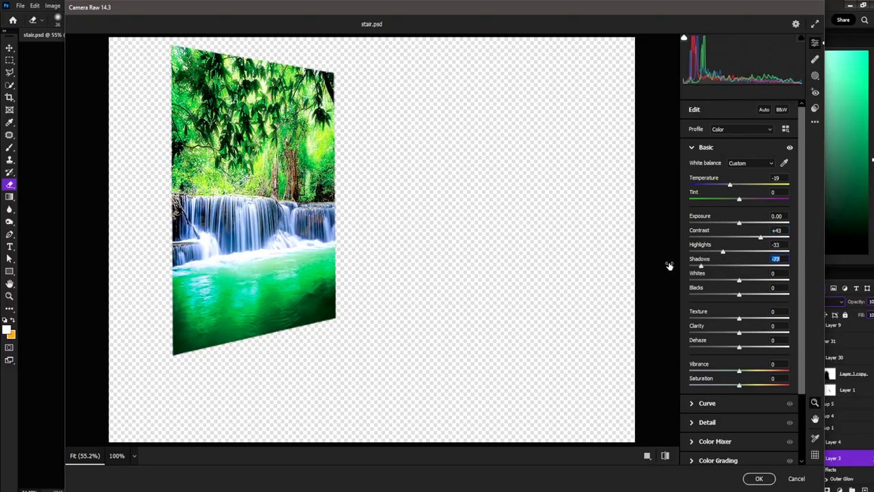
pyautogui.moveTo(739, 333); pyautogui.dragTo(762, 333)
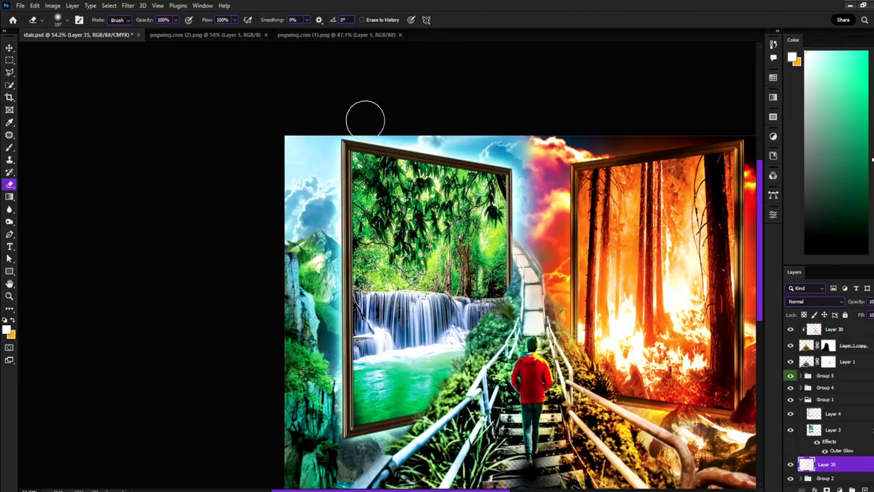
# Save, set Layer 35 to Overlay, and move Group 4 between Group 5 and Group 1
pyautogui.hotkey('ctrl', 's')
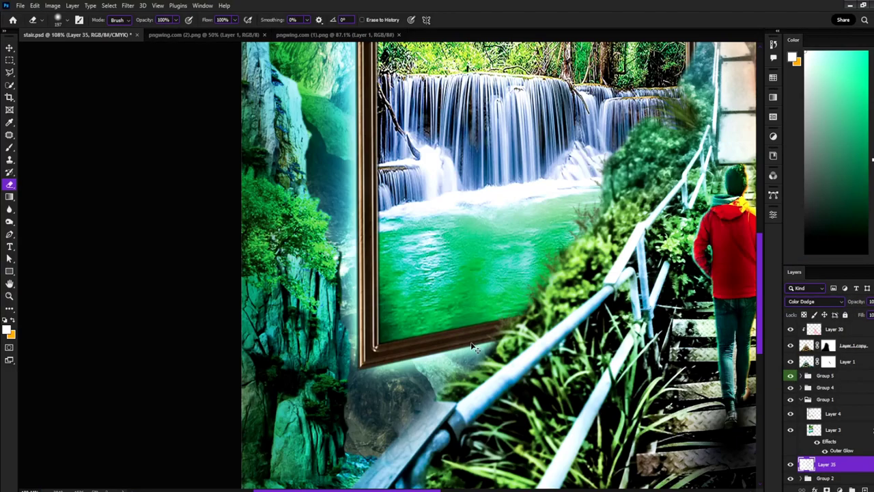
pyautogui.click(813, 301)
pyautogui.click(803, 385)
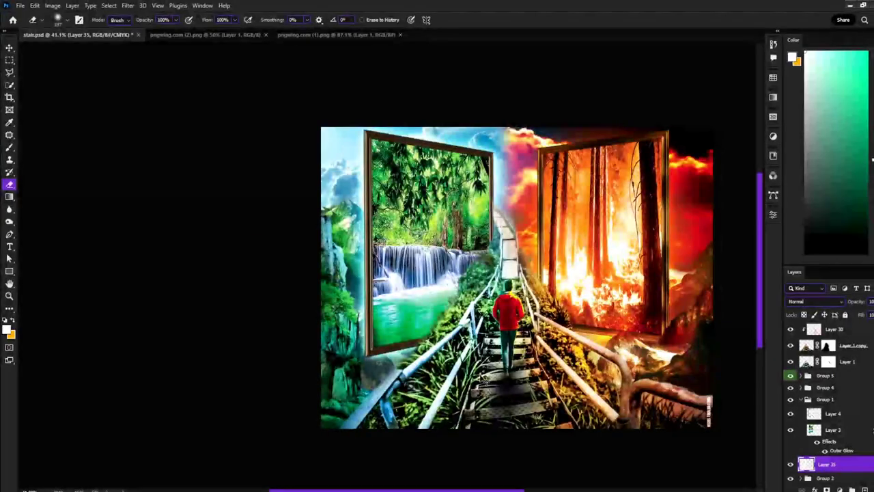
pyautogui.click(801, 359)
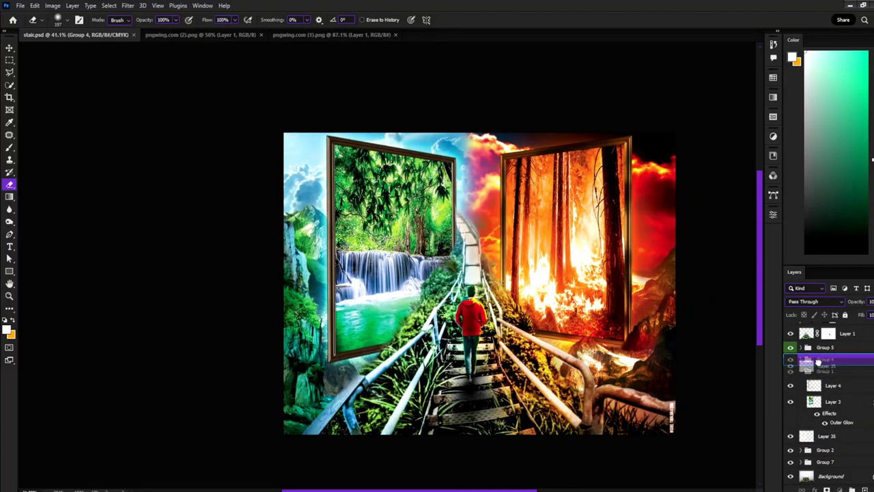
pyautogui.moveTo(818, 362); pyautogui.dragTo(825, 423)
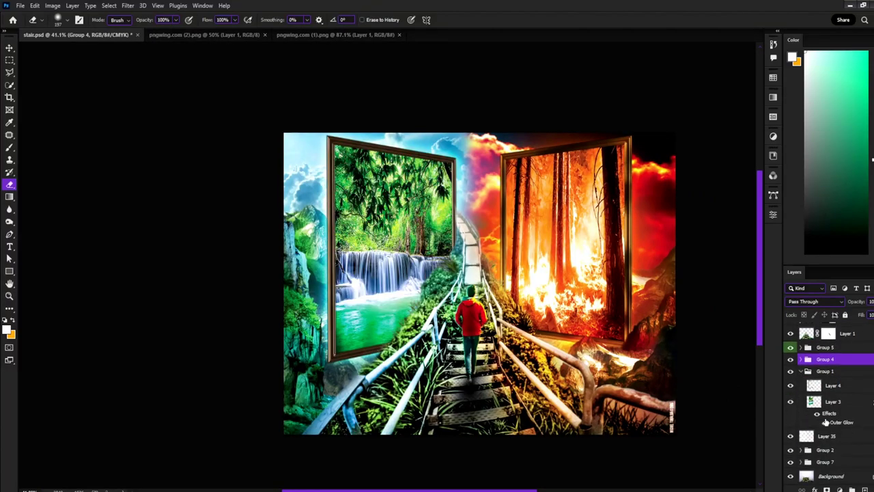
pyautogui.click(825, 436)
# Add a new empty layer above Layer 35, then delete it again
pyautogui.hotkey('ctrl', 'shift', 'alt', 'n')
pyautogui.press('b')
pyautogui.scroll(2, 741, 437)
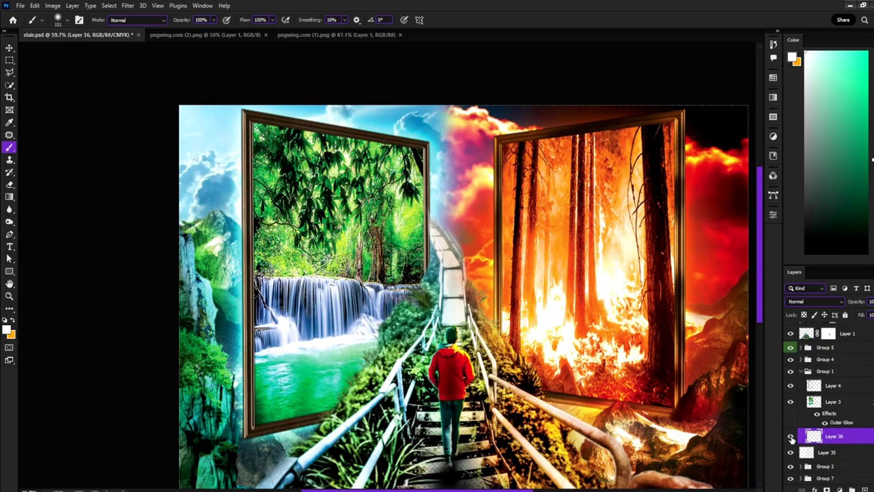
pyautogui.press('Delete')
# Expand Group 2 and add a new empty layer above Group 7
pyautogui.click(825, 462)
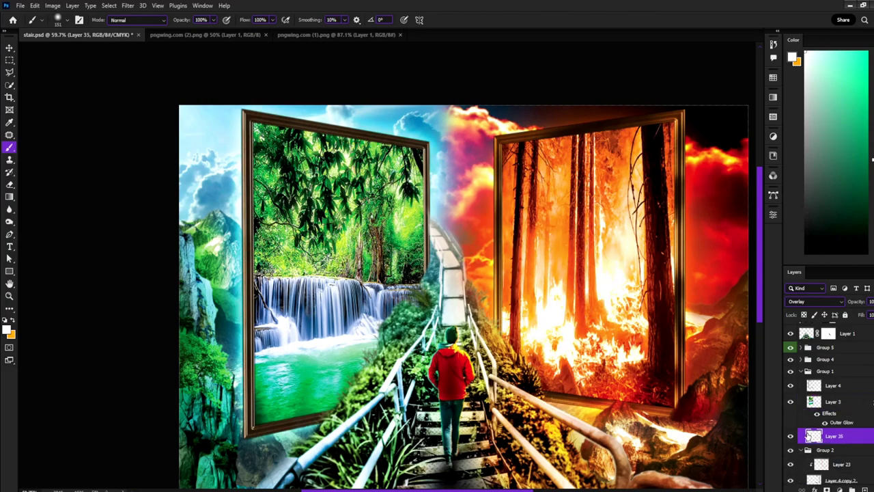
pyautogui.click(801, 450)
pyautogui.hotkey('ctrl', 'shift', 'alt', 'n')
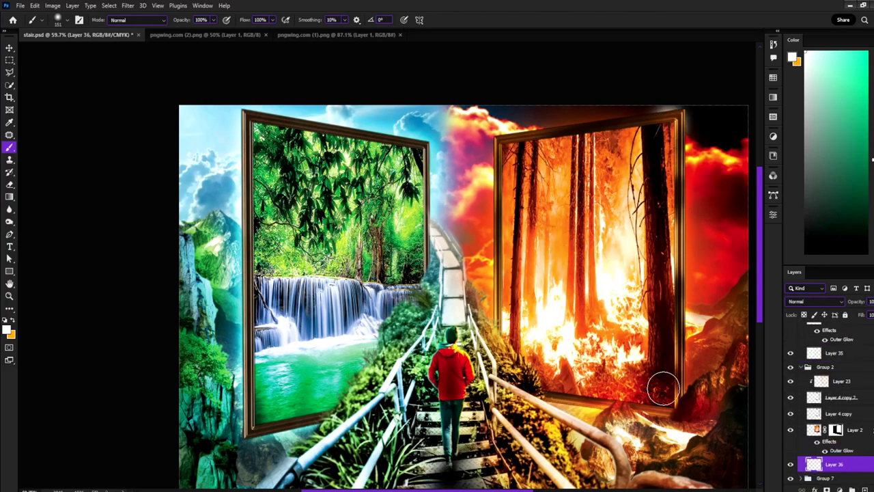
pyautogui.scroll(3, 793, 303)
pyautogui.scroll(-3, 755, 425)
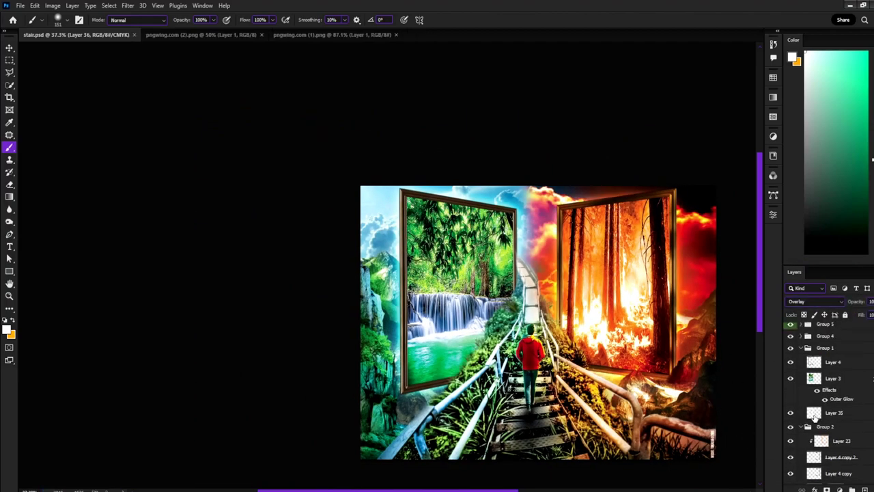
pyautogui.scroll(3, 814, 416)
# Select Group 2, then the pink cloud-tint layer, Layer 17 copy
pyautogui.click(825, 419)
pyautogui.moveTo(624, 357); pyautogui.dragTo(602, 310)
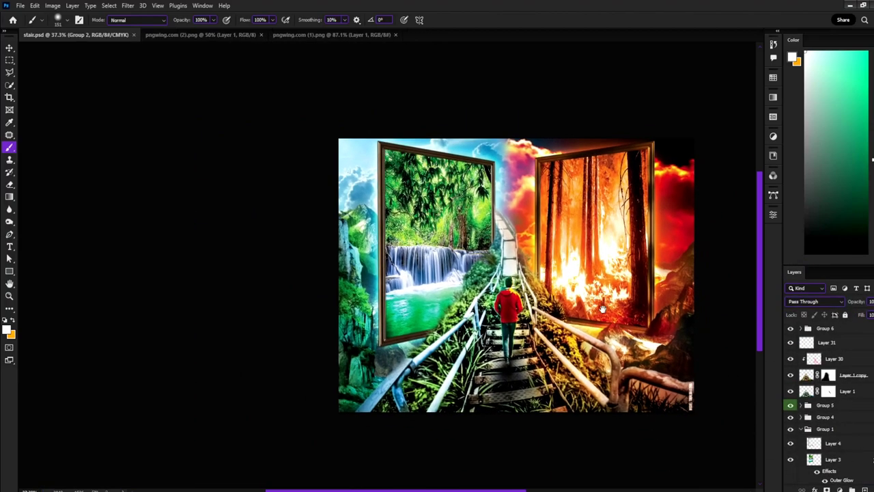
pyautogui.keyDown('ctrl'); pyautogui.click(603, 310); pyautogui.keyUp('ctrl')
# Erase the pink tint over the clouds between the two frames
pyautogui.scroll(5, 516, 212)
pyautogui.press('e')
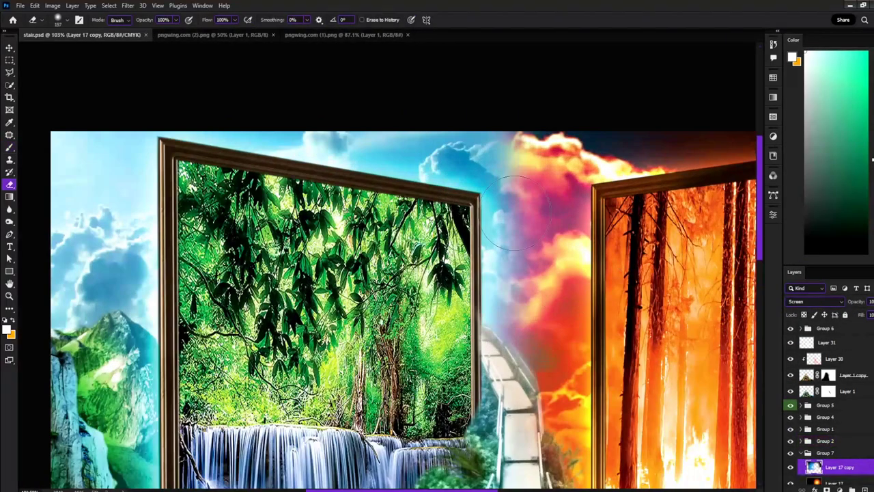
pyautogui.moveTo(515, 213); pyautogui.dragTo(540, 294)
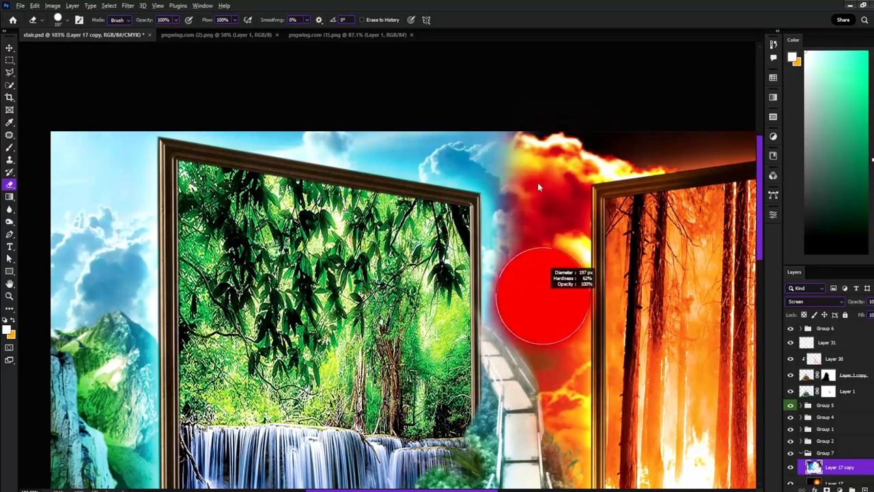
pyautogui.scroll(-3, 538, 187)
pyautogui.scroll(-3, 538, 186)
# Collapse Group 7, select Group 6, and target the Layer 1 copy mask with the Brush
pyautogui.press('w')
pyautogui.scroll(1, 458, 277)
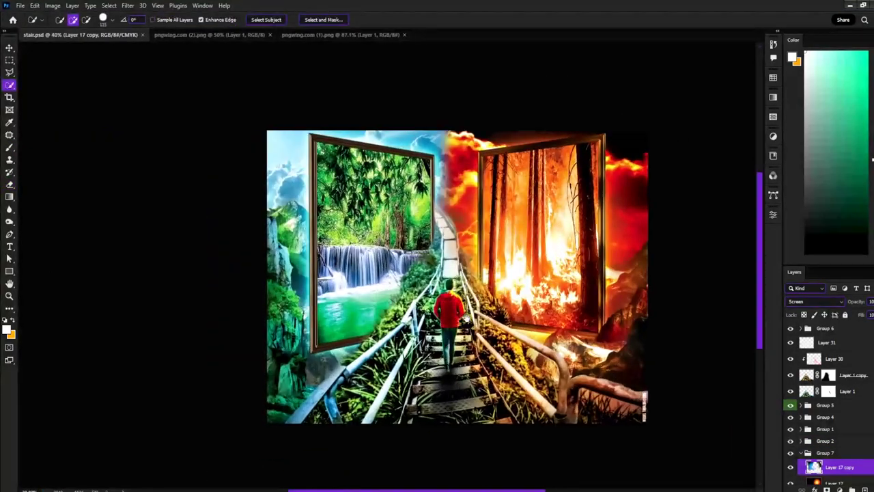
pyautogui.click(803, 453)
pyautogui.click(833, 329)
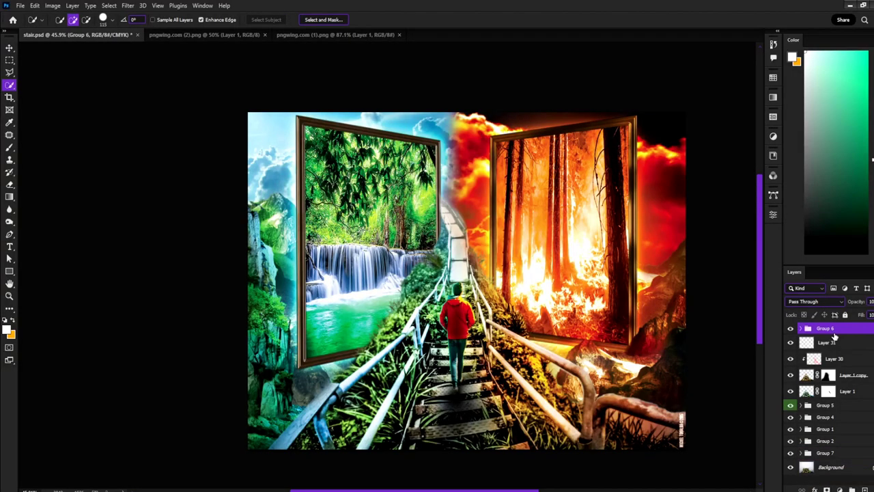
pyautogui.scroll(3, 702, 402)
pyautogui.click(828, 375)
pyautogui.press('b')
pyautogui.scroll(3, 554, 266)
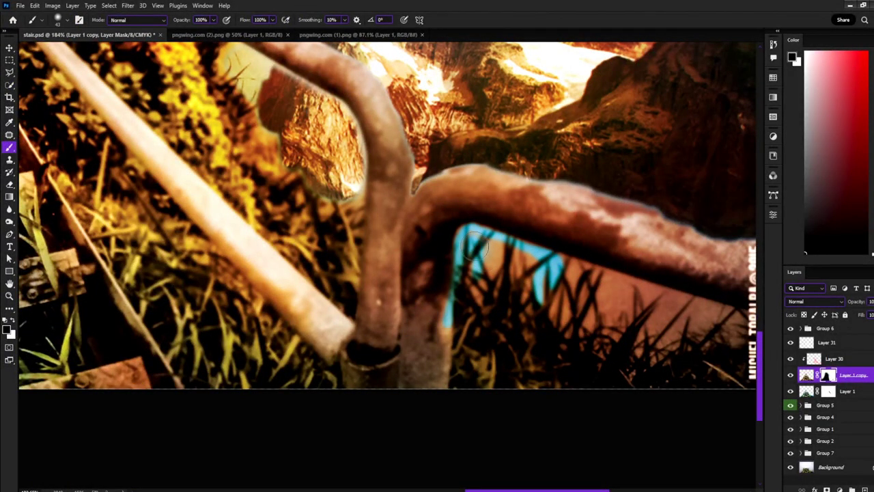
# Paint black on the Layer 1 mask to hide the blue patch under the right railing, then save
pyautogui.click(827, 390)
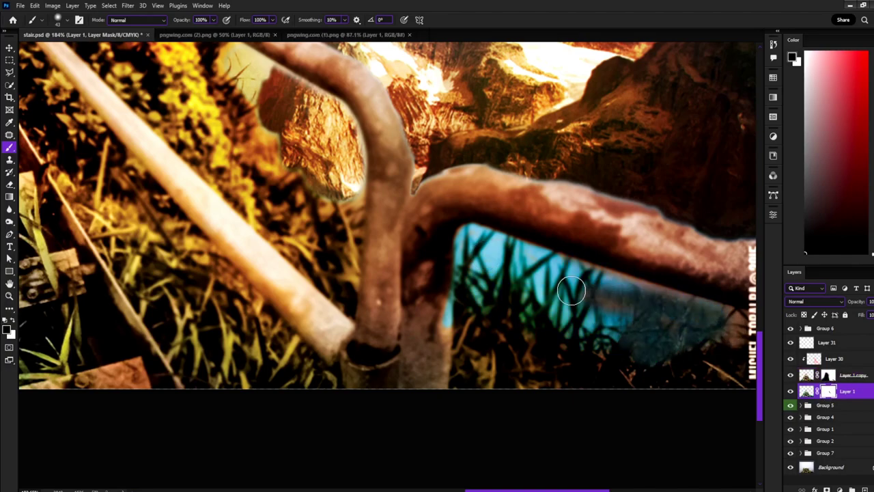
pyautogui.moveTo(704, 328); pyautogui.dragTo(555, 273)
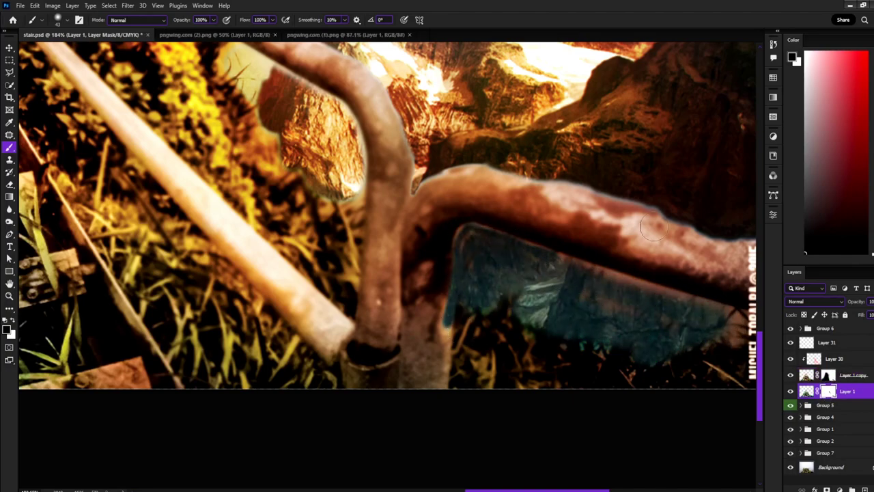
pyautogui.scroll(-1, 412, 203)
pyautogui.scroll(-1, 342, 164)
pyautogui.scroll(-1, 273, 130)
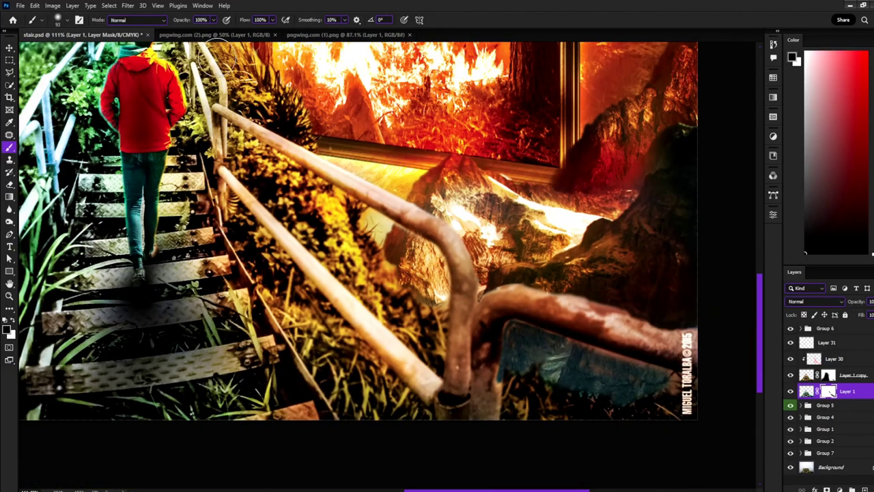
pyautogui.scroll(2, 655, 372)
pyautogui.hotkey('alt', ']')
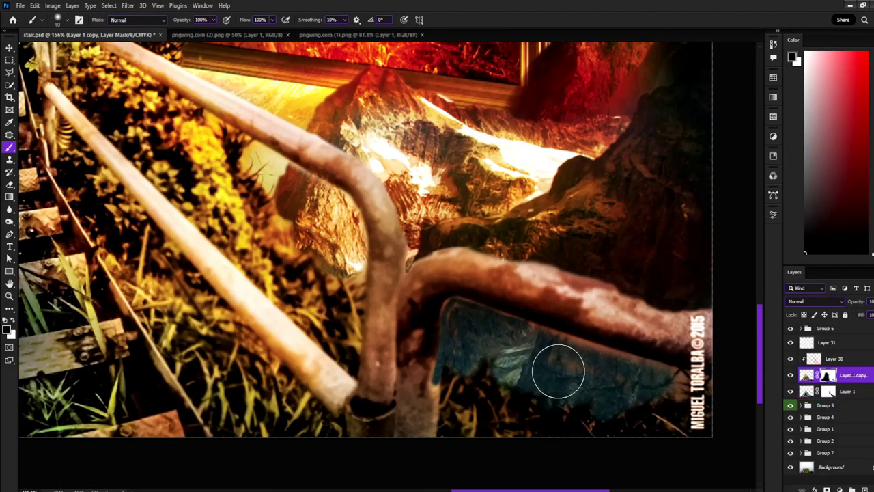
pyautogui.moveTo(558, 366)
pyautogui.mouseDown()
pyautogui.moveTo(663, 380)
pyautogui.moveTo(585, 411)
pyautogui.mouseUp()
pyautogui.moveTo(588, 365); pyautogui.dragTo(486, 342)
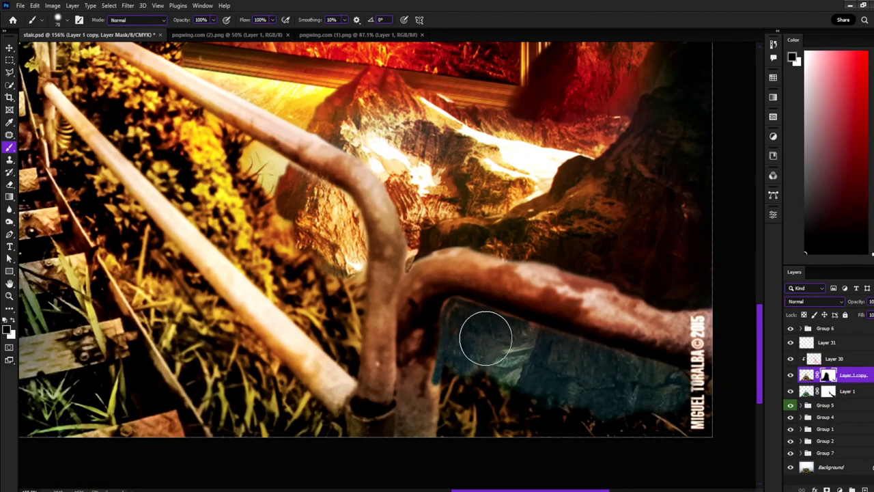
pyautogui.hotkey('ctrl', 's')
pyautogui.scroll(-6, 581, 327)
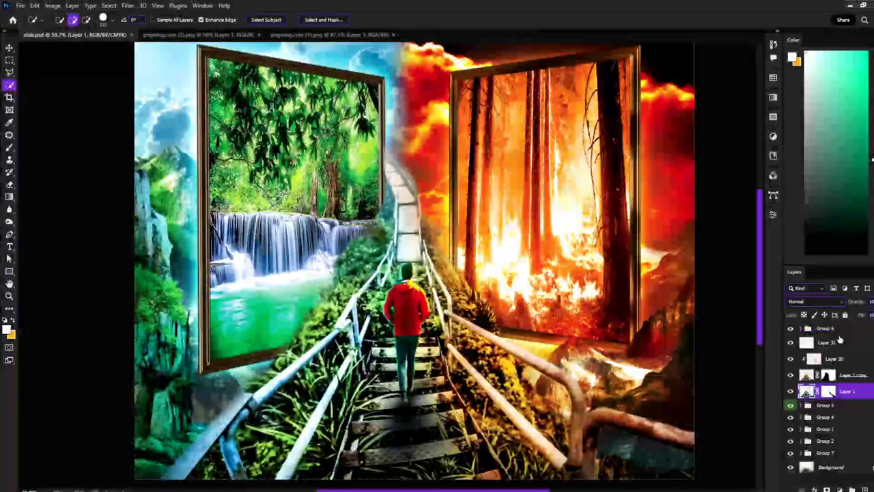
pyautogui.click(792, 418)
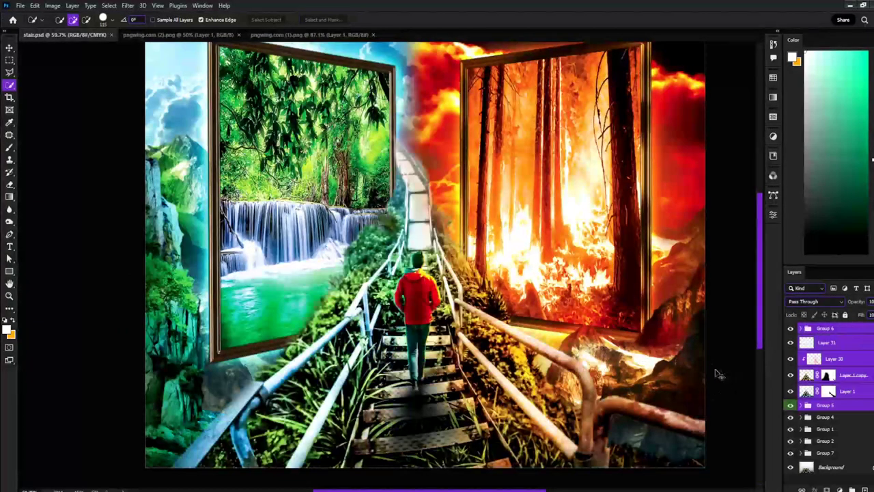
pyautogui.click(794, 405)
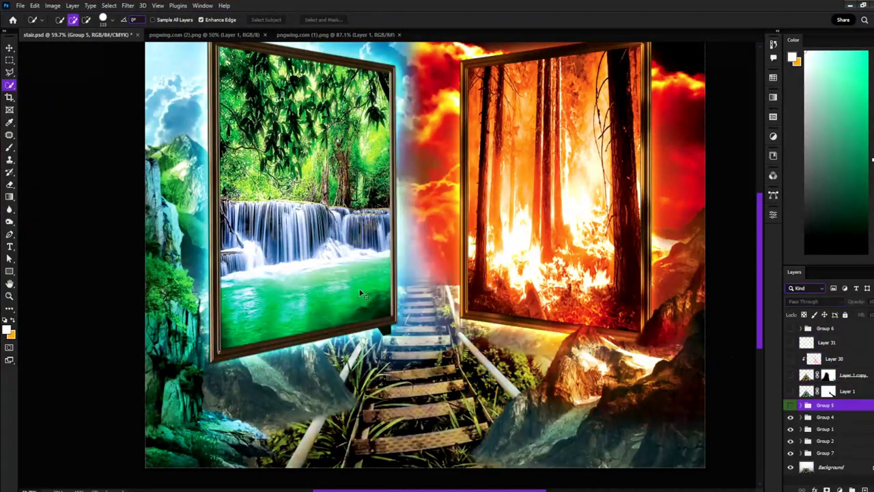
pyautogui.click(792, 405)
pyautogui.click(791, 429)
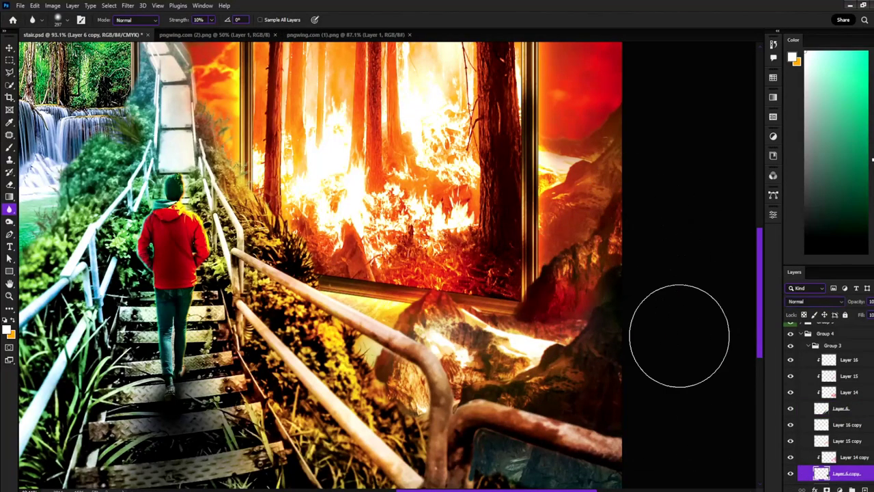
pyautogui.scroll(-3, 833, 409)
pyautogui.click(843, 375)
pyautogui.click(790, 462)
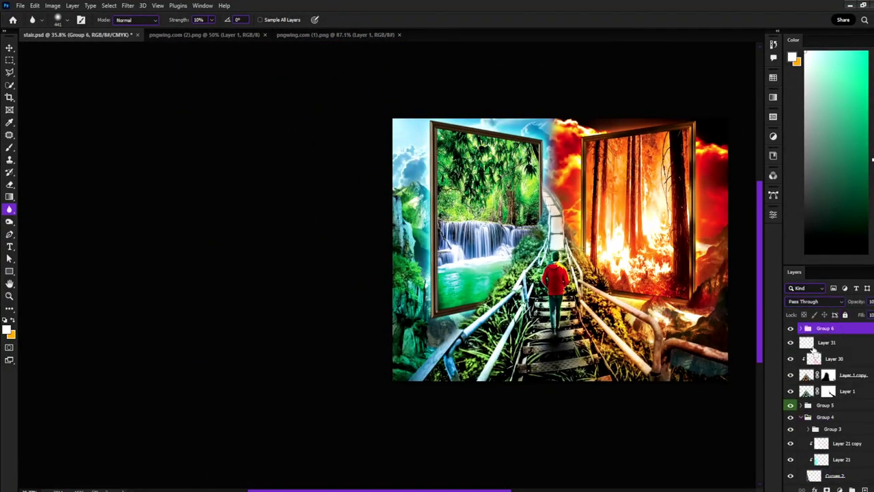
# Stamp the visible layers into a new layer and, in Camera Raw, raise Contrast to +47 and adjust Clarity
pyautogui.hotkey('ctrl', 'shift', 'alt', 'e')
pyautogui.click(128, 6)
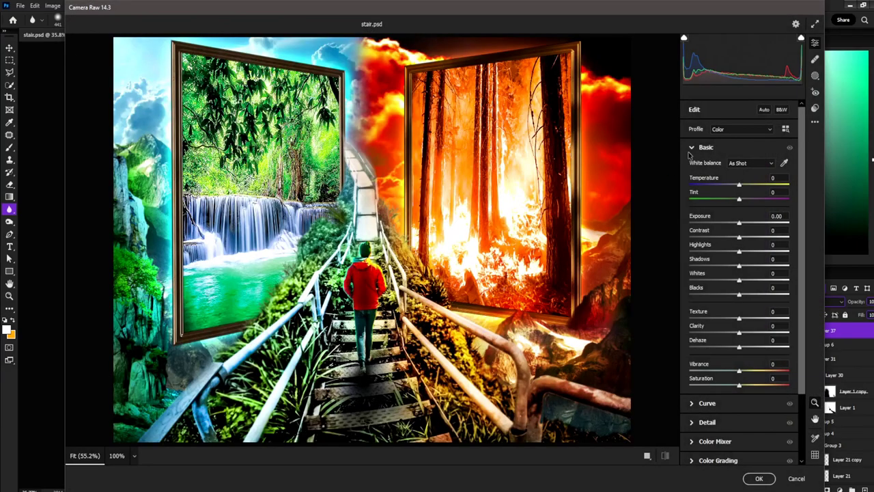
pyautogui.moveTo(739, 236); pyautogui.dragTo(762, 236)
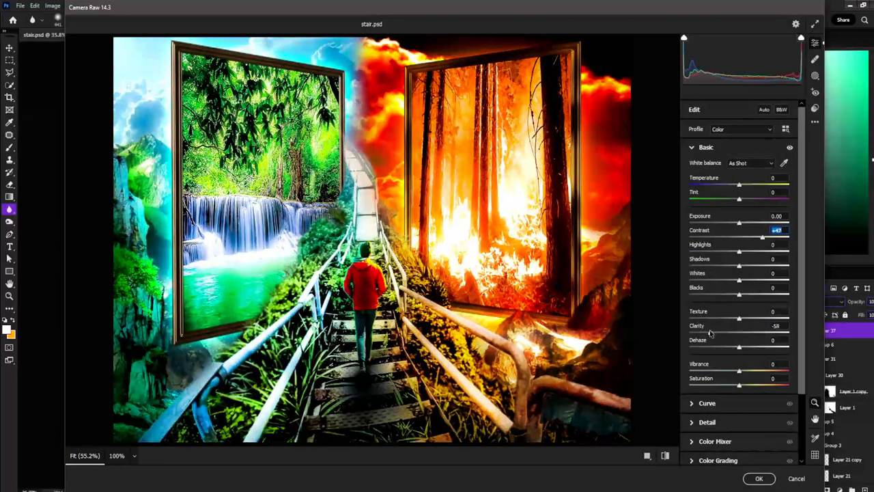
pyautogui.moveTo(739, 332)
pyautogui.mouseDown()
pyautogui.moveTo(694, 333)
pyautogui.moveTo(742, 332)
pyautogui.mouseUp()
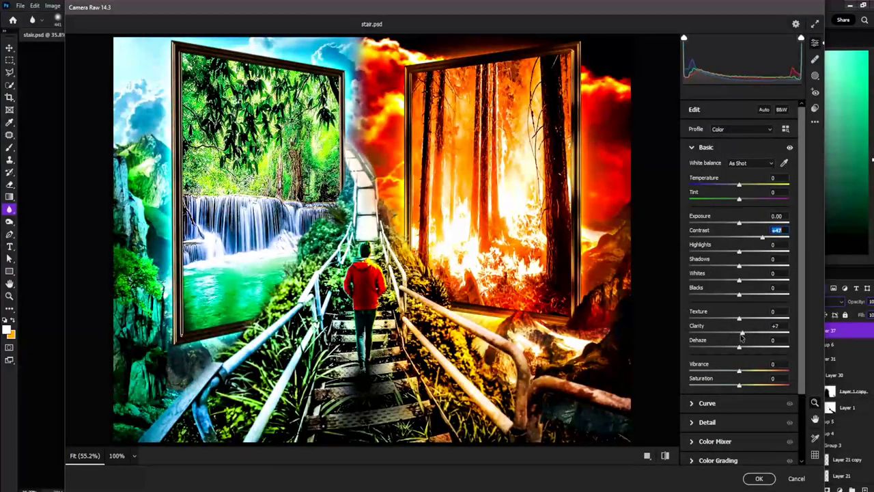
# Set Detail noise reduction to 100 and apply the Camera Raw filter
pyautogui.scroll(-3, 714, 361)
pyautogui.click(710, 360)
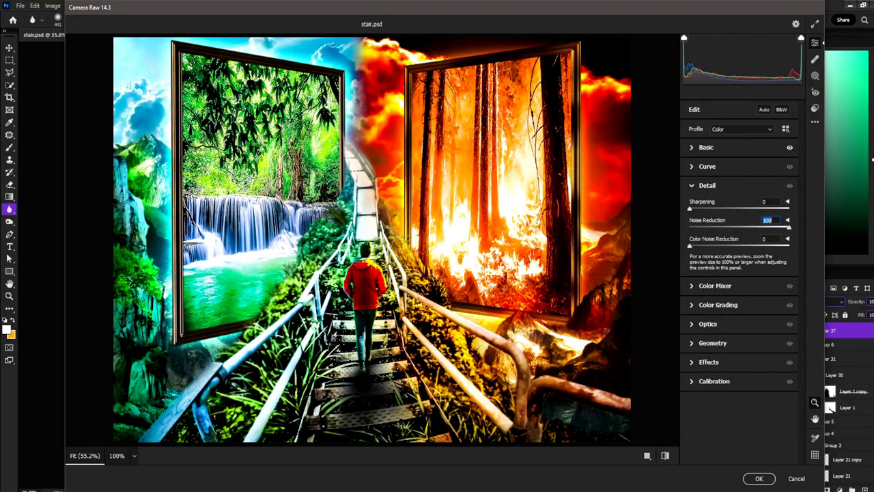
pyautogui.scroll(-3, 365, 293)
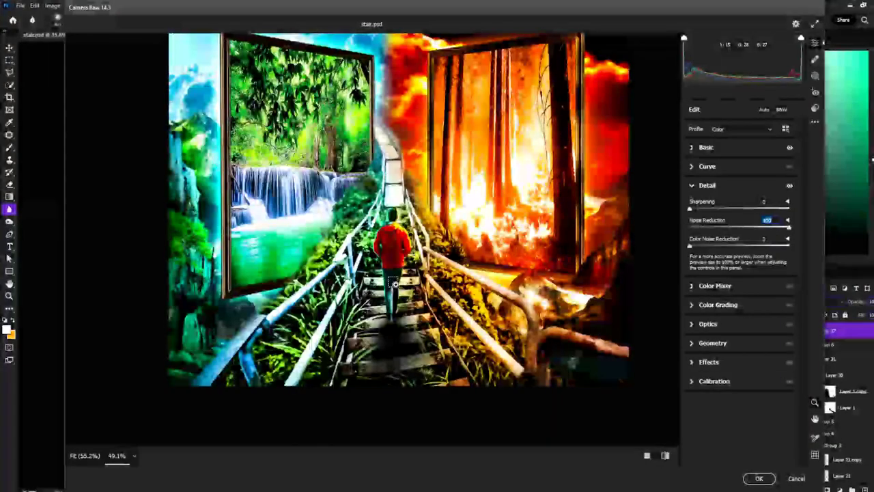
pyautogui.click(756, 478)
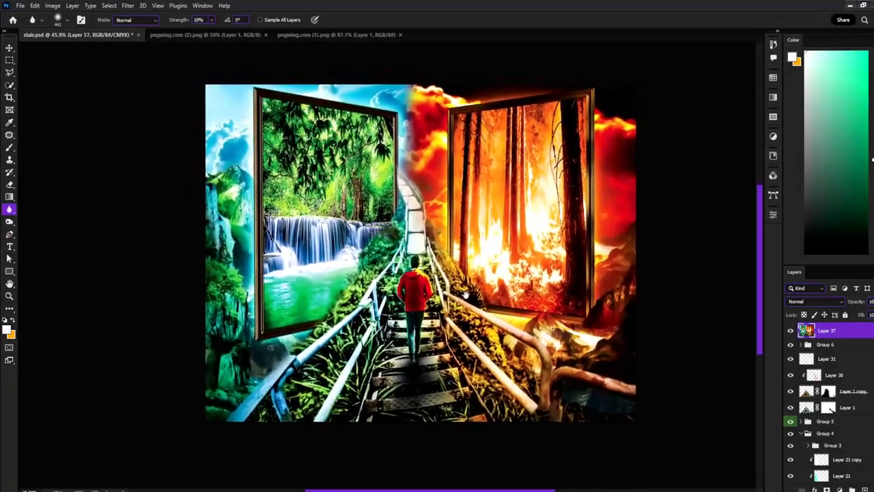